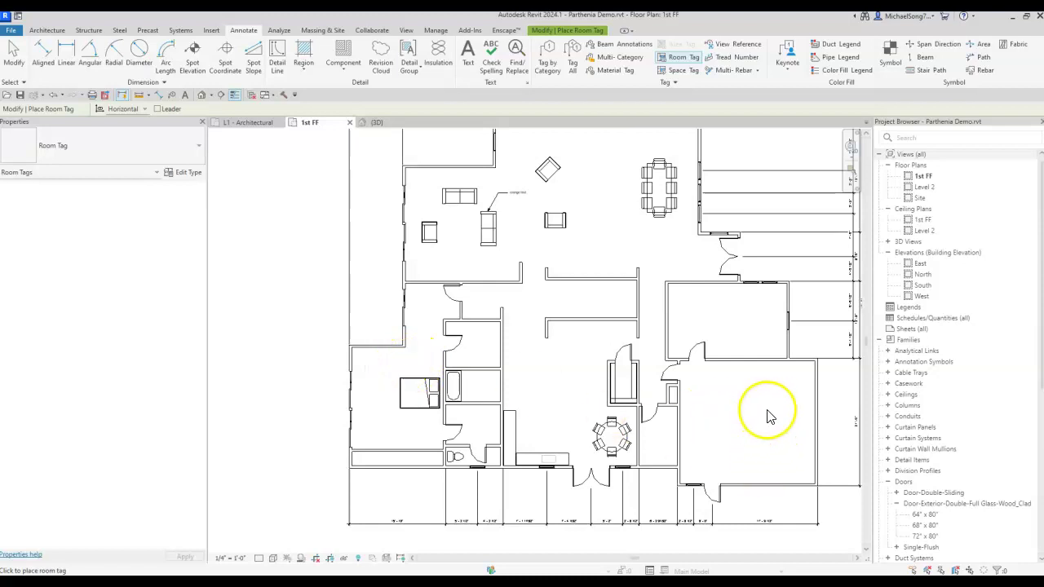
Step: Zoom out to show the whole 1st FF plan, leaving Room Tag for the Architecture tools
middle_click_drag(640, 244, 573, 344)
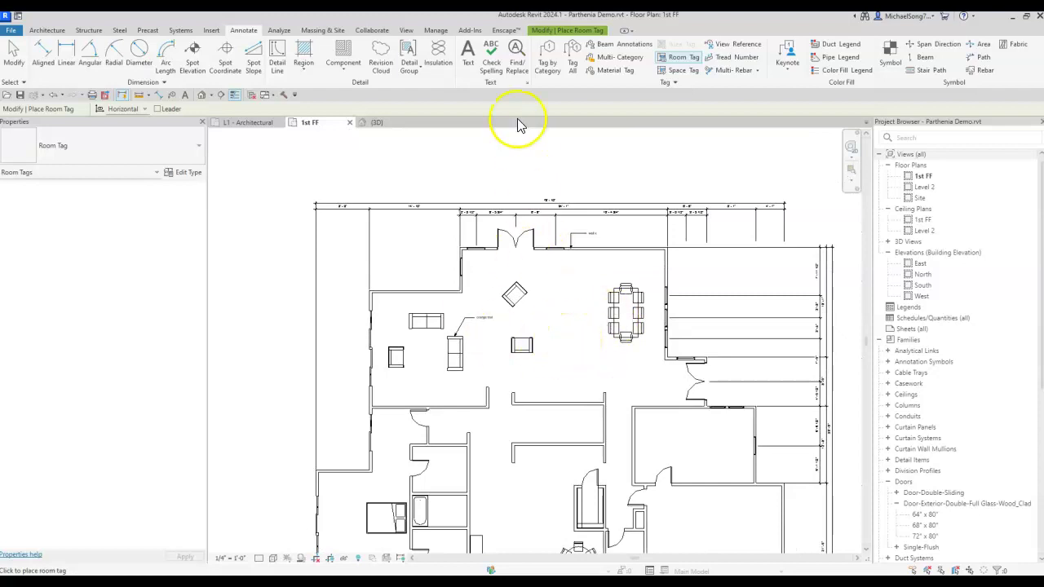
scroll(560, 317, "down", 2)
middle_click_drag(578, 333, 608, 323)
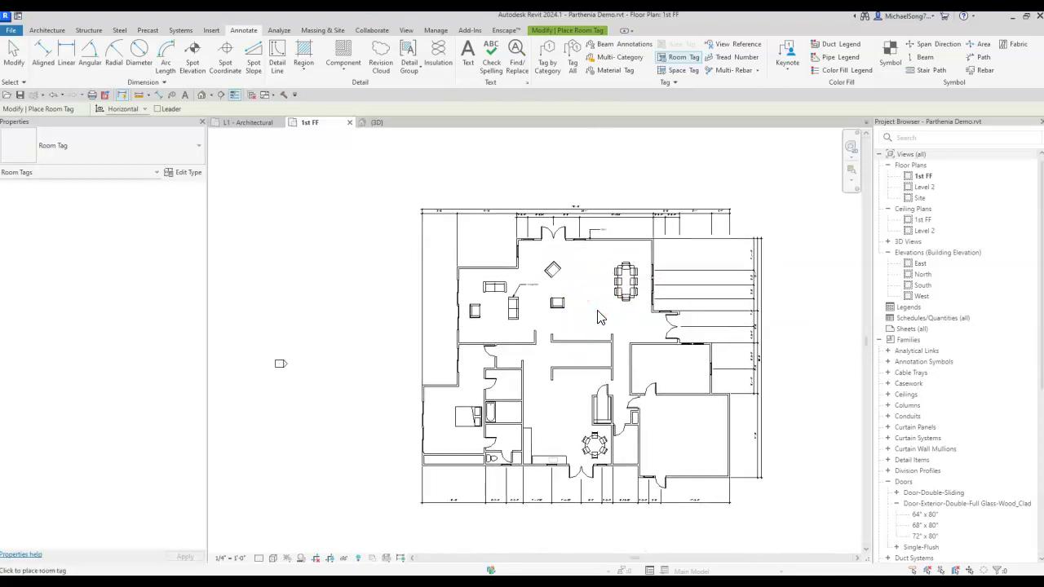
left_click(689, 66)
left_click(47, 30)
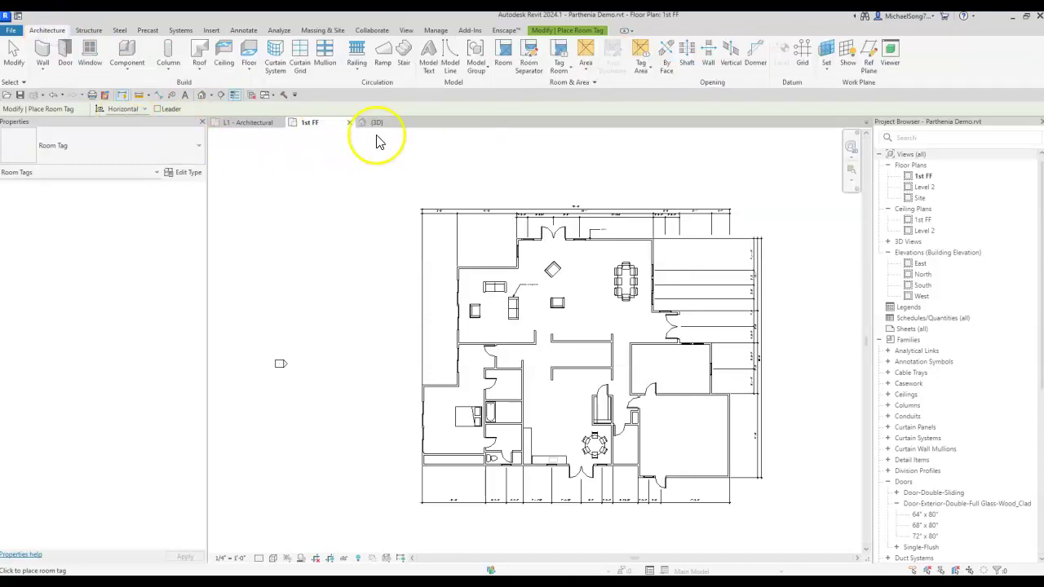
Step: Start the Room tool and place a tagged room in the left bedroom
left_click(501, 51)
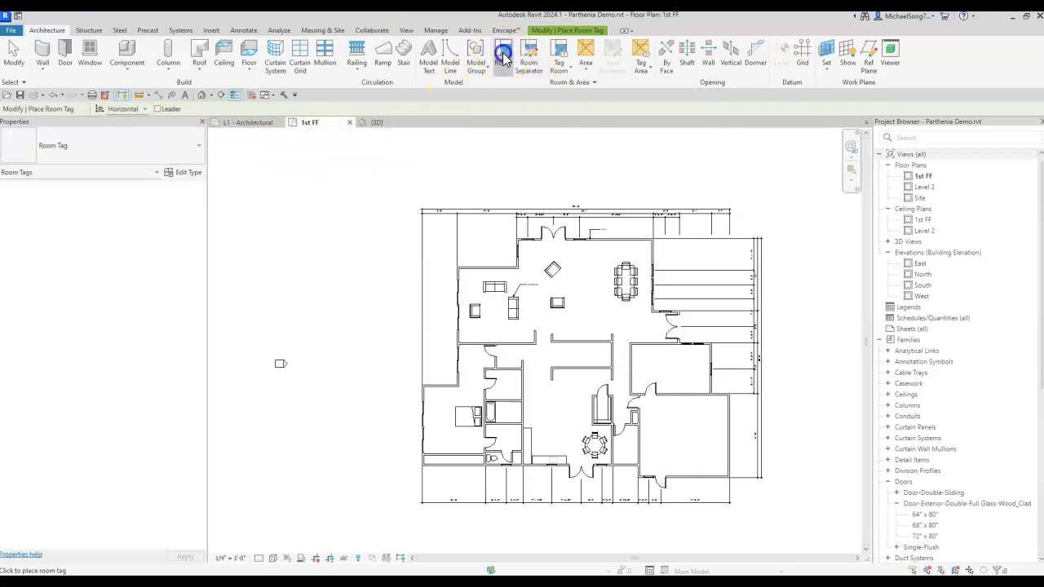
middle_click_drag(566, 397, 587, 318)
scroll(469, 318, "up", 2)
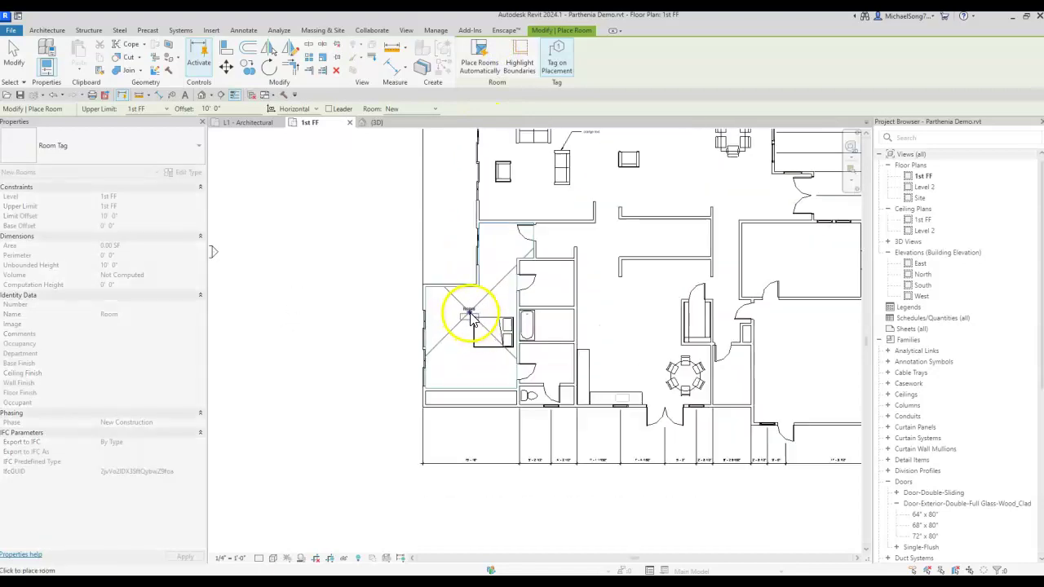
scroll(475, 313, "up", 2)
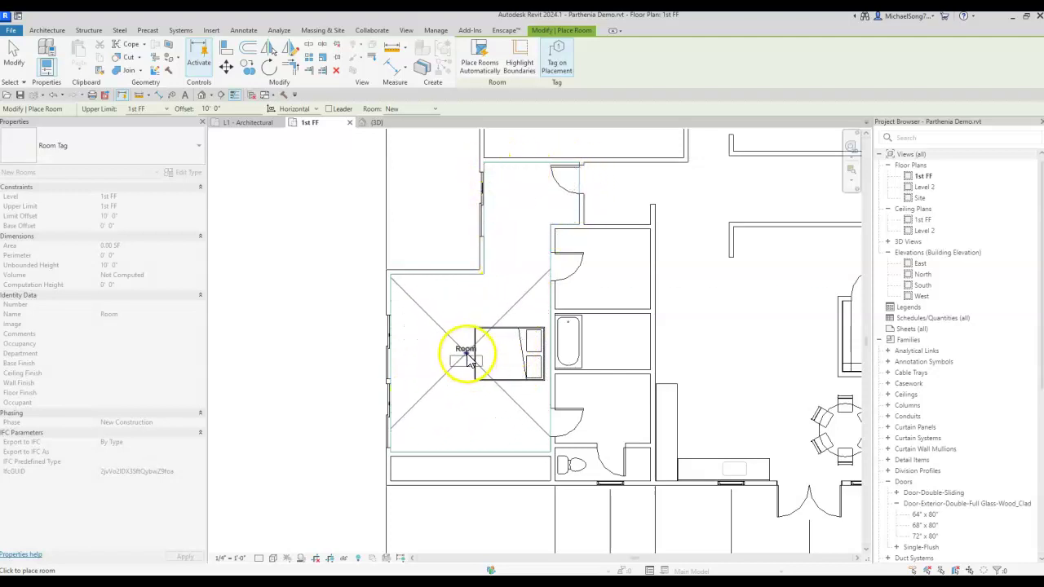
left_click(470, 358)
scroll(465, 380, "up", 1)
middle_click_drag(466, 380, 387, 324)
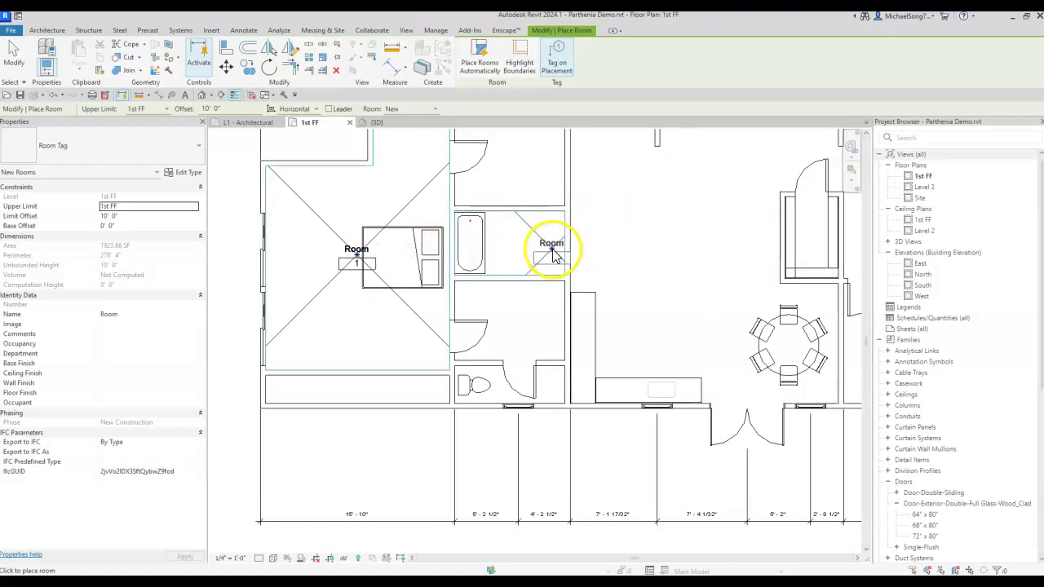
scroll(635, 255, "down", 6)
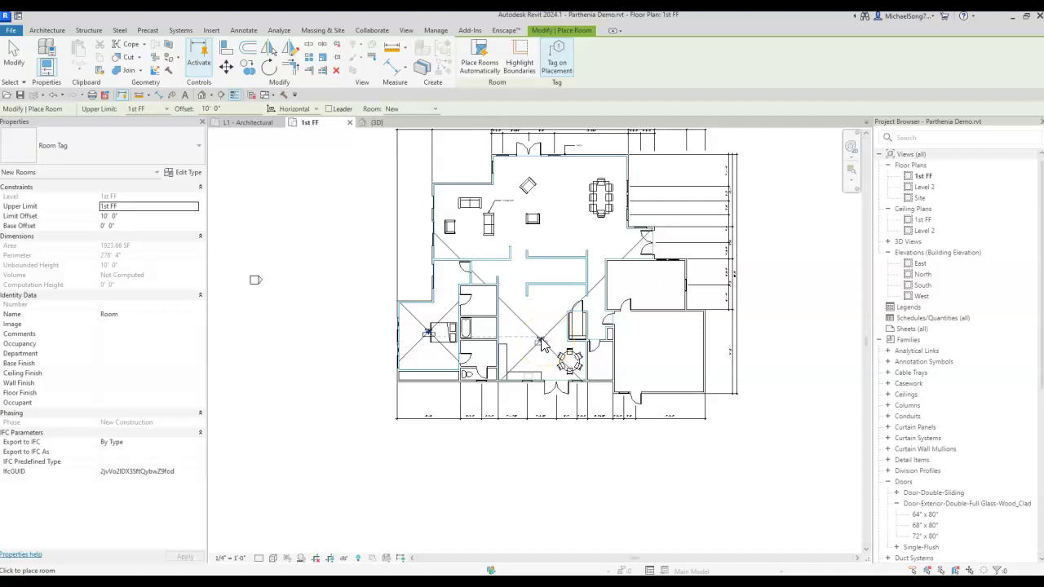
Step: Place tagged rooms in the two small central rooms and the large and upper right rooms
left_click(574, 312)
scroll(575, 317, "up", 3)
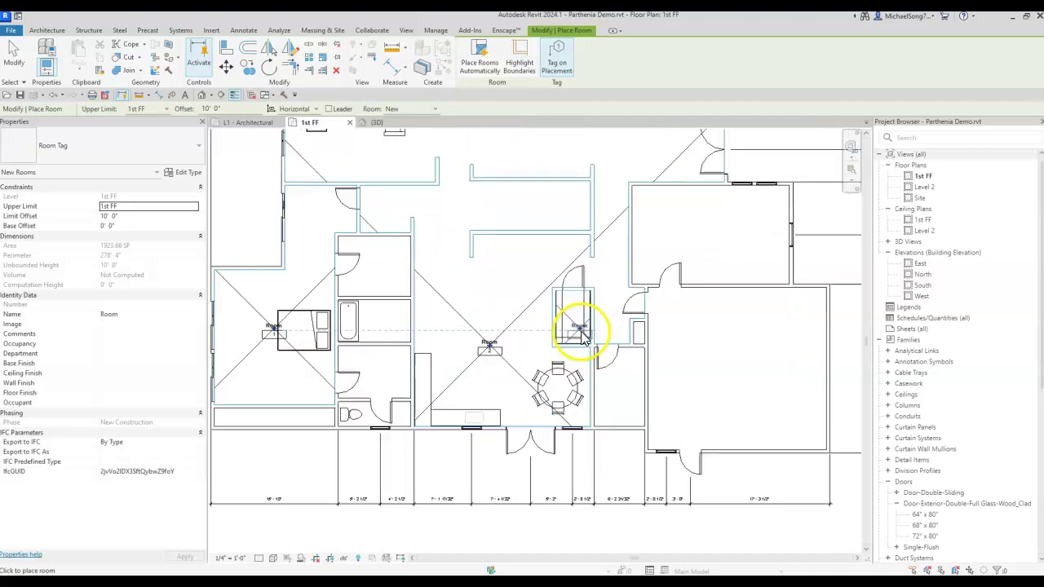
left_click(617, 385)
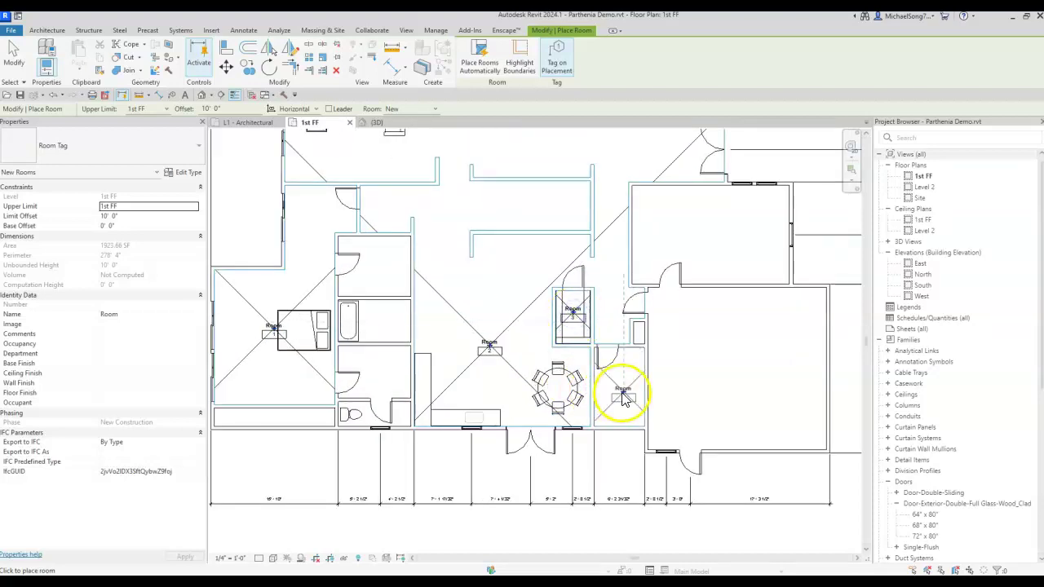
left_click(729, 366)
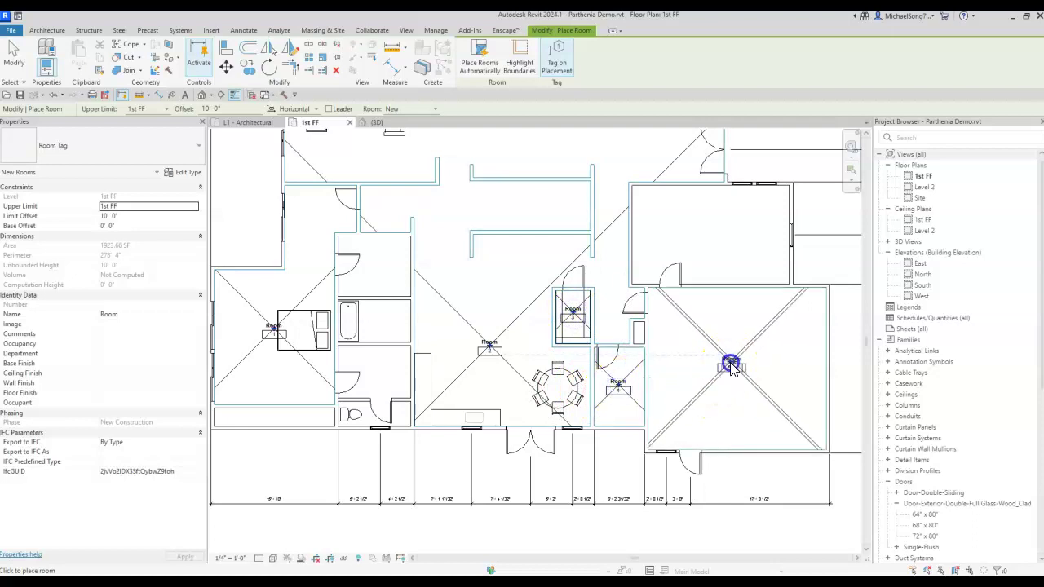
left_click(715, 241)
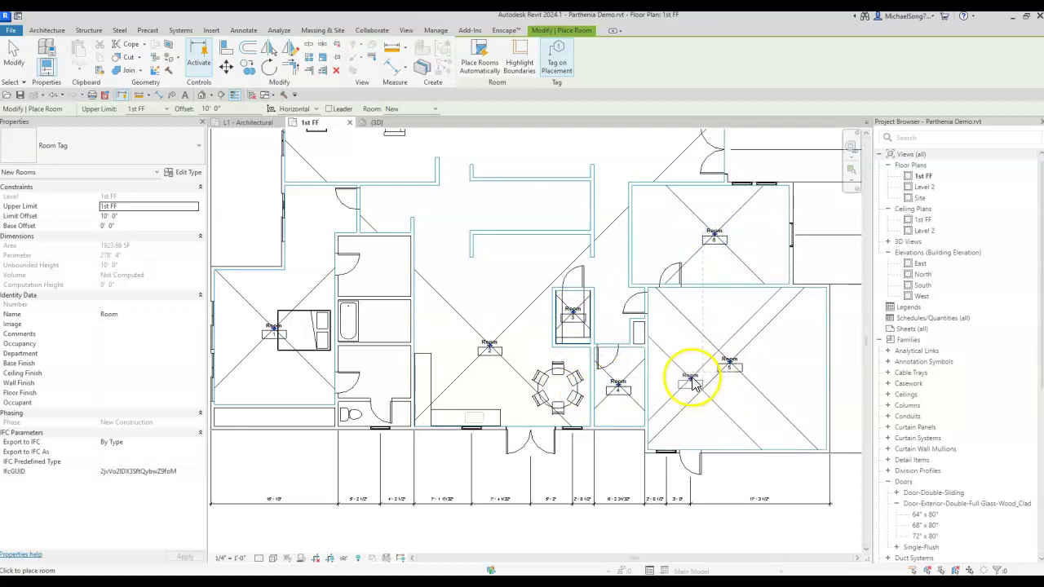
key("Escape")
key("Escape")
scroll(562, 379, "down", 2)
scroll(426, 384, "up", 2)
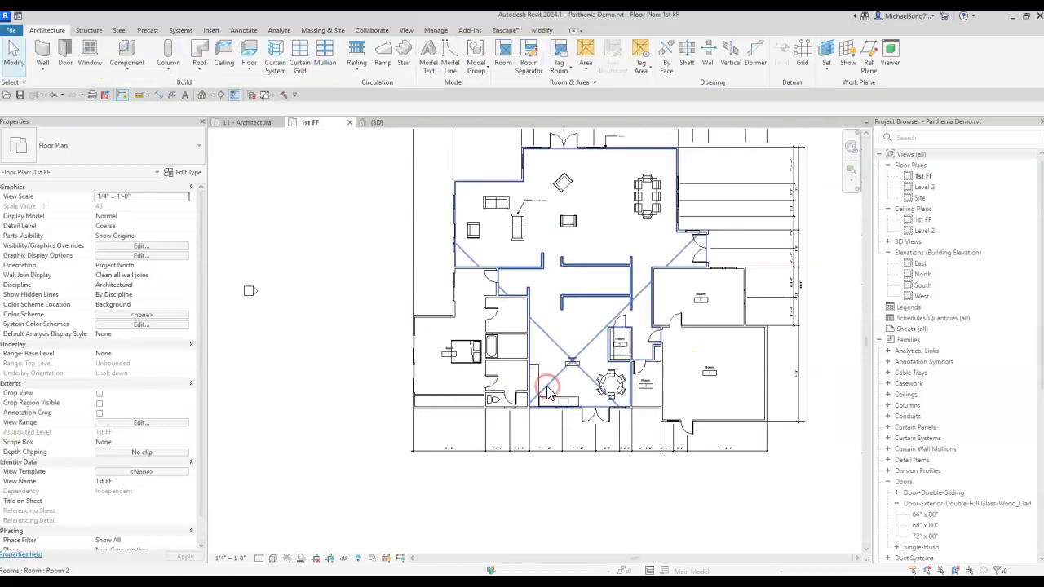
scroll(445, 367, "up", 2)
scroll(444, 363, "up", 2)
Step: Rename the bedroom room's tag label to MBR
left_click(466, 326)
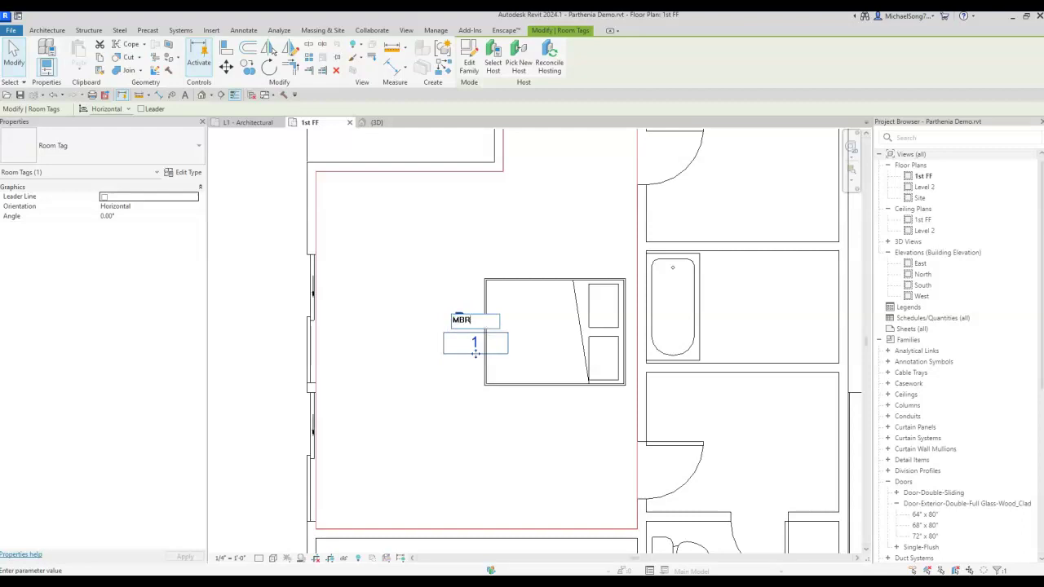
left_click(494, 417)
left_click(489, 391)
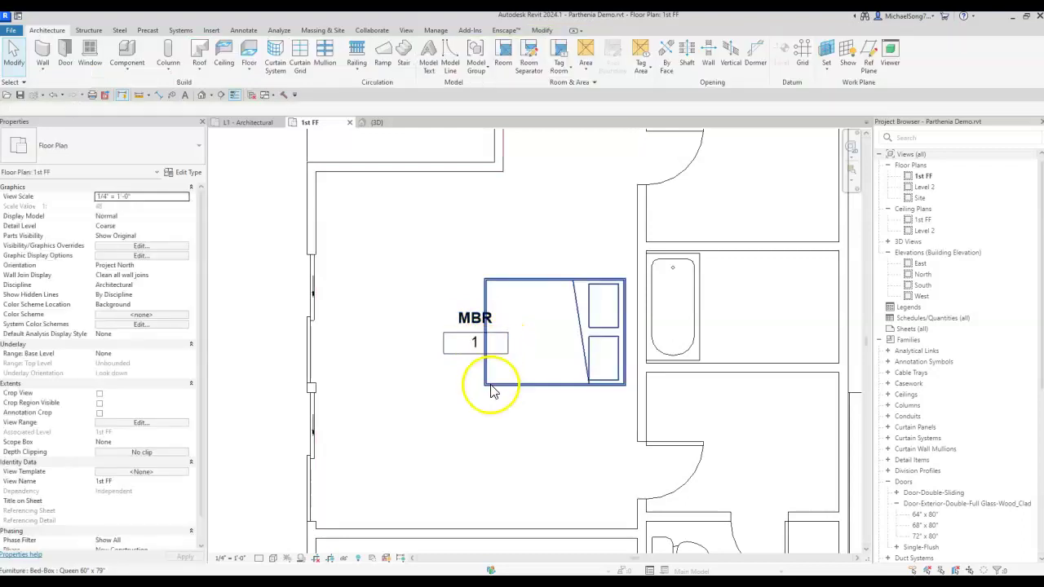
Step: Change the MBR room's Number to 15, cancelling the duplicate-number warning
left_click(432, 380)
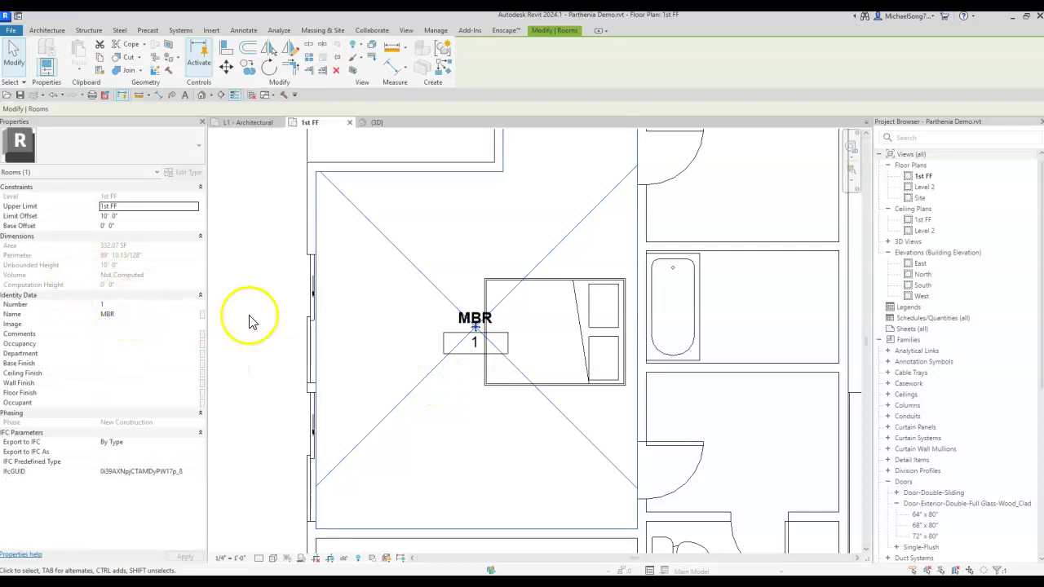
left_click(118, 305)
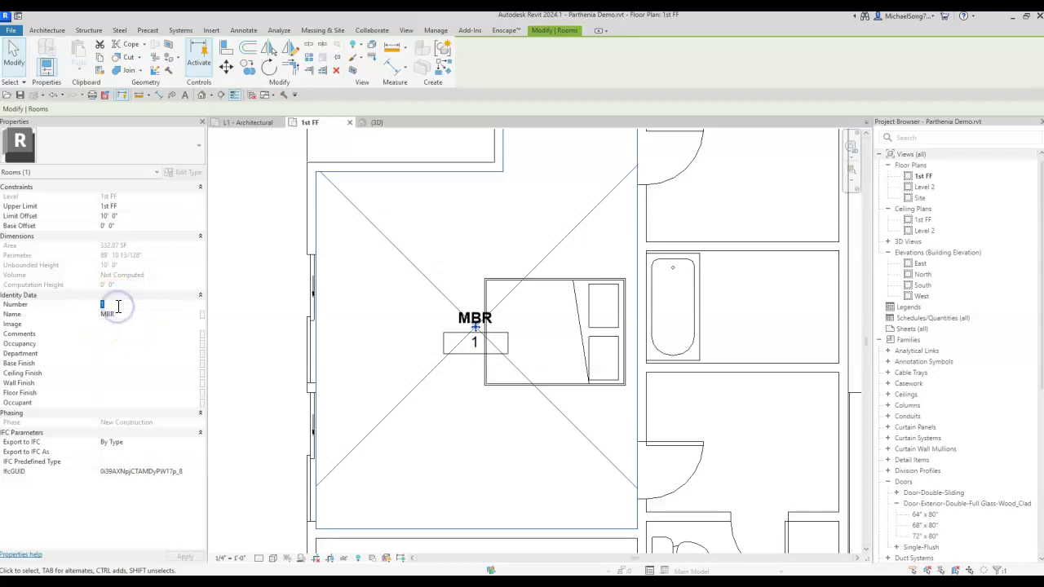
key("Return")
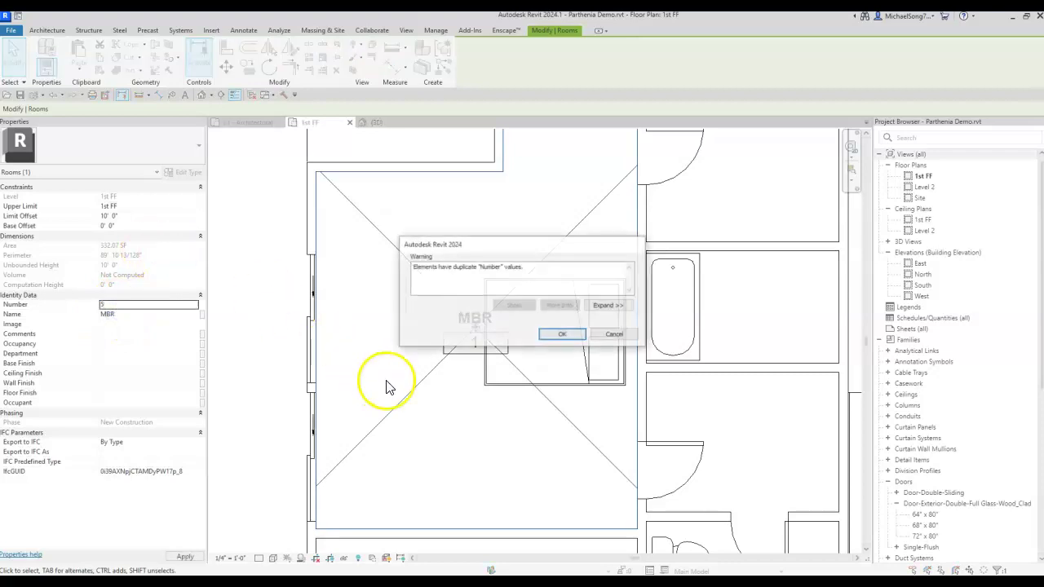
left_click(607, 338)
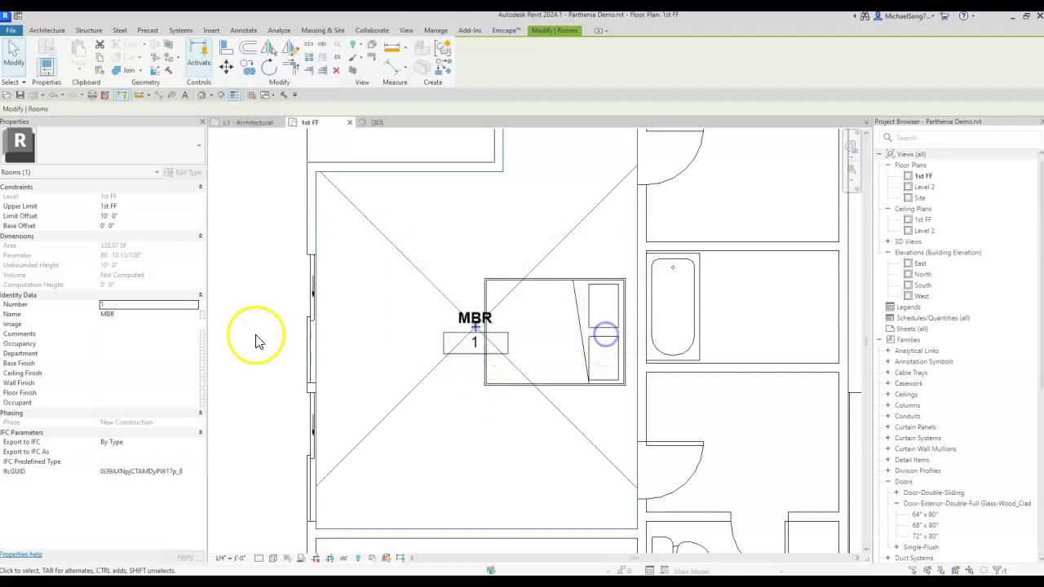
left_click(149, 307)
type("15")
left_click(494, 429)
scroll(493, 427, "down", 4)
scroll(493, 426, "down", 2)
middle_click_drag(489, 435, 462, 419)
scroll(462, 419, "down", 2)
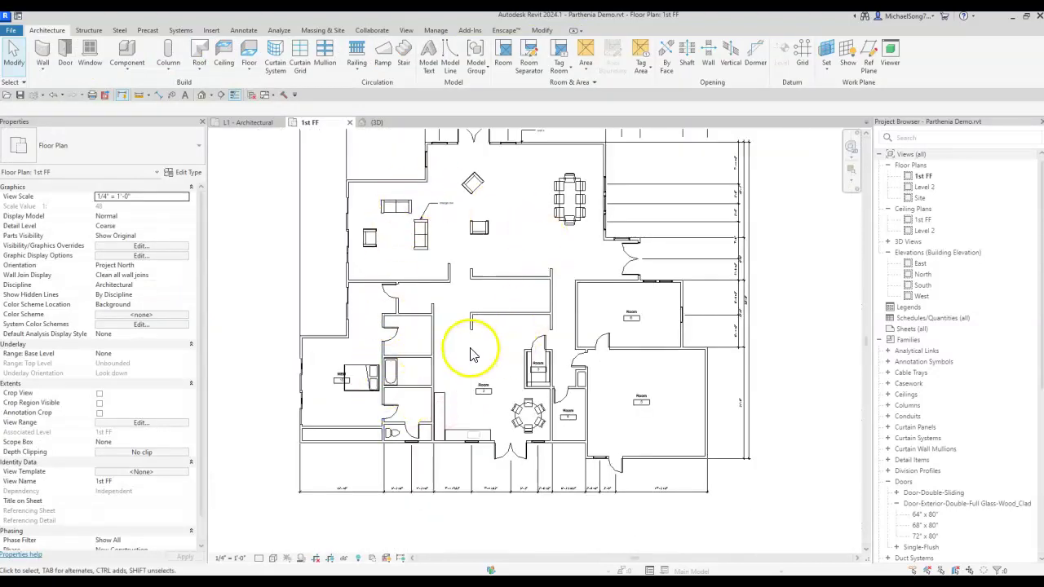
scroll(470, 355, "up", 4)
Step: Select room 2 in the central hall to review its boundary
left_click(463, 421)
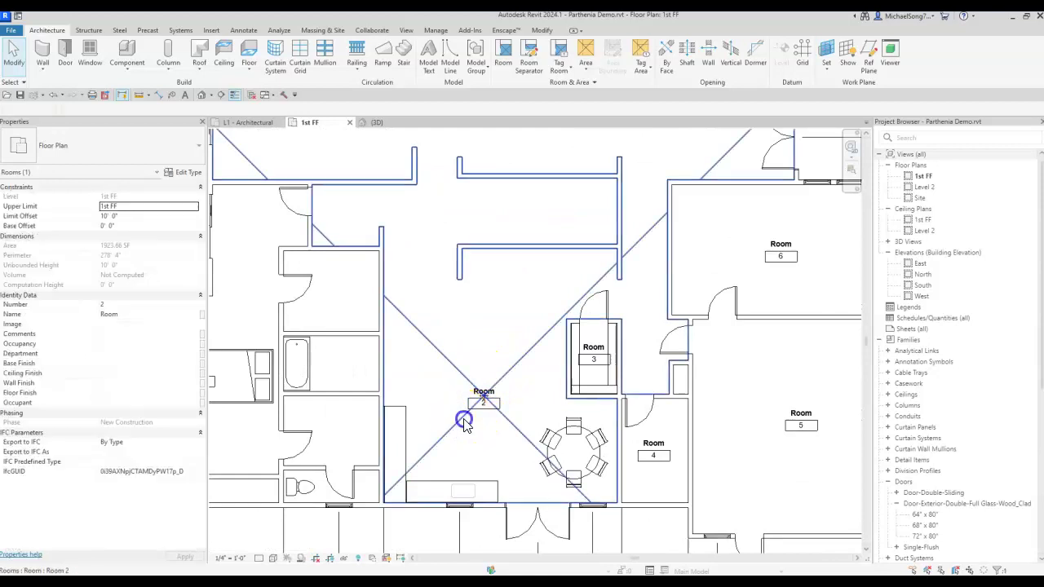
scroll(457, 428, "down", 3)
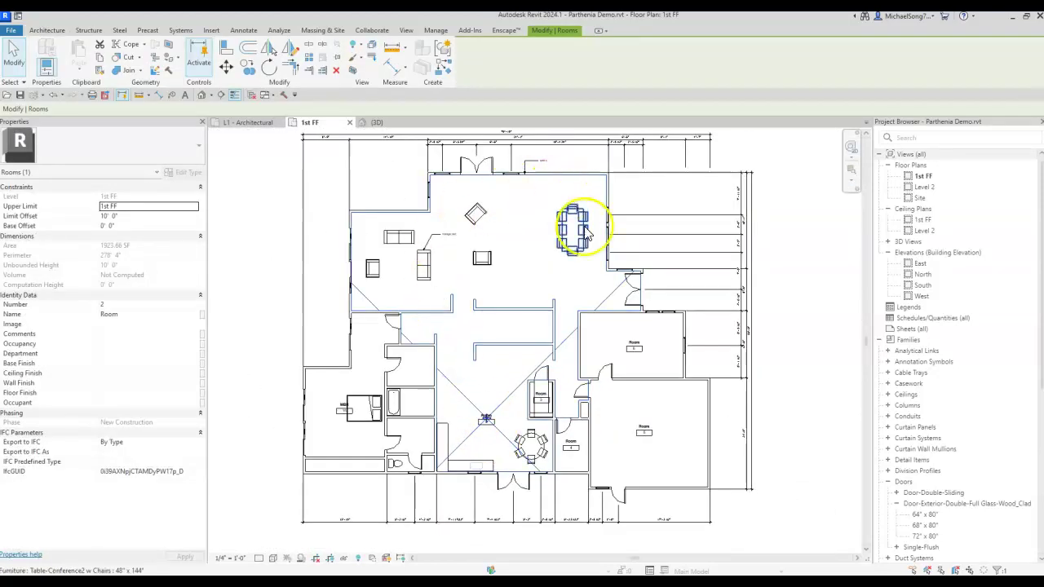
scroll(489, 445, "up", 3)
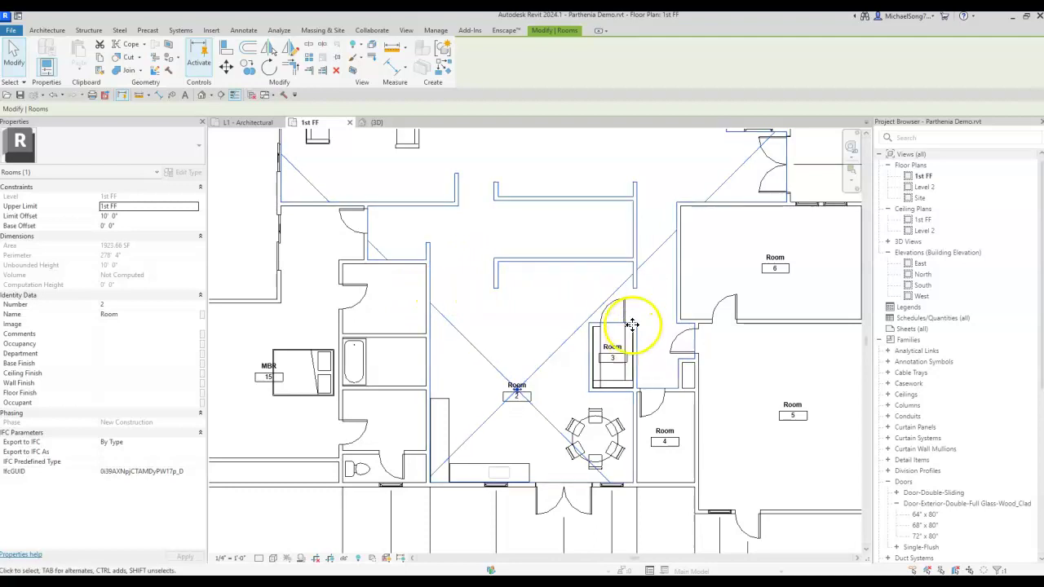
Step: Draw room separation lines across the central hall and above room 3's closet
left_click(43, 31)
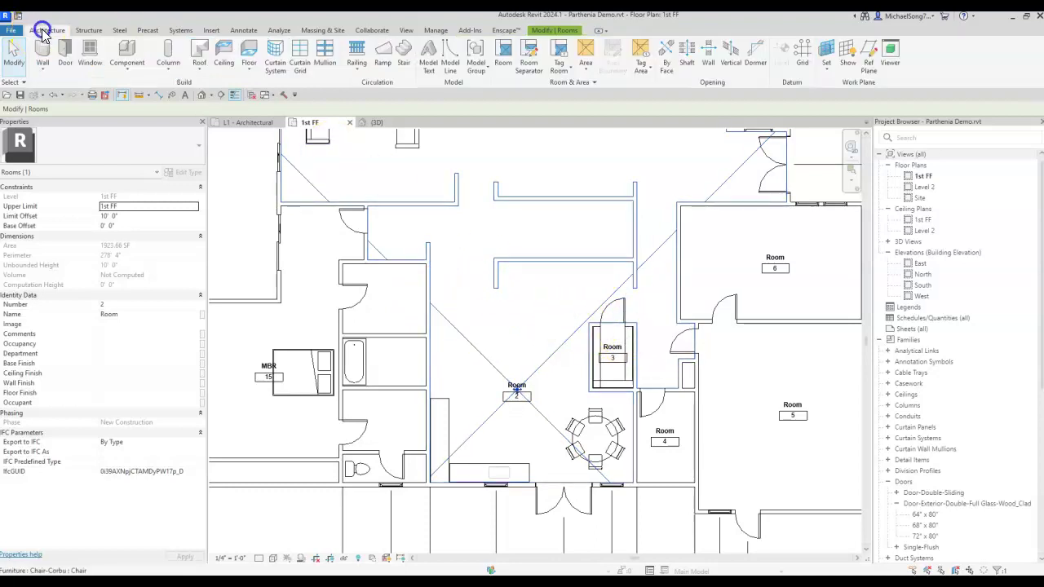
left_click(530, 59)
scroll(443, 261, "up", 6)
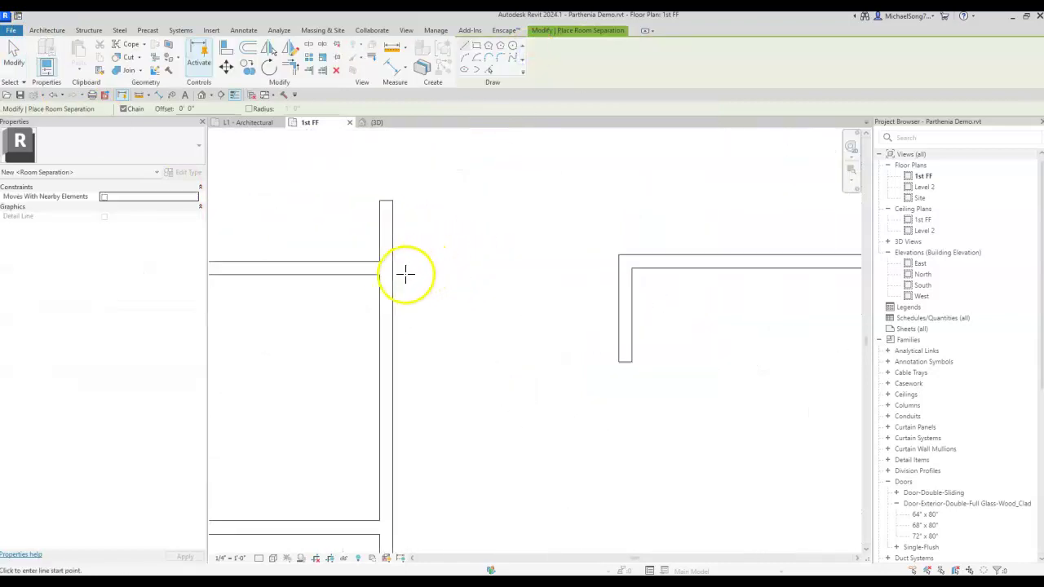
left_click(393, 267)
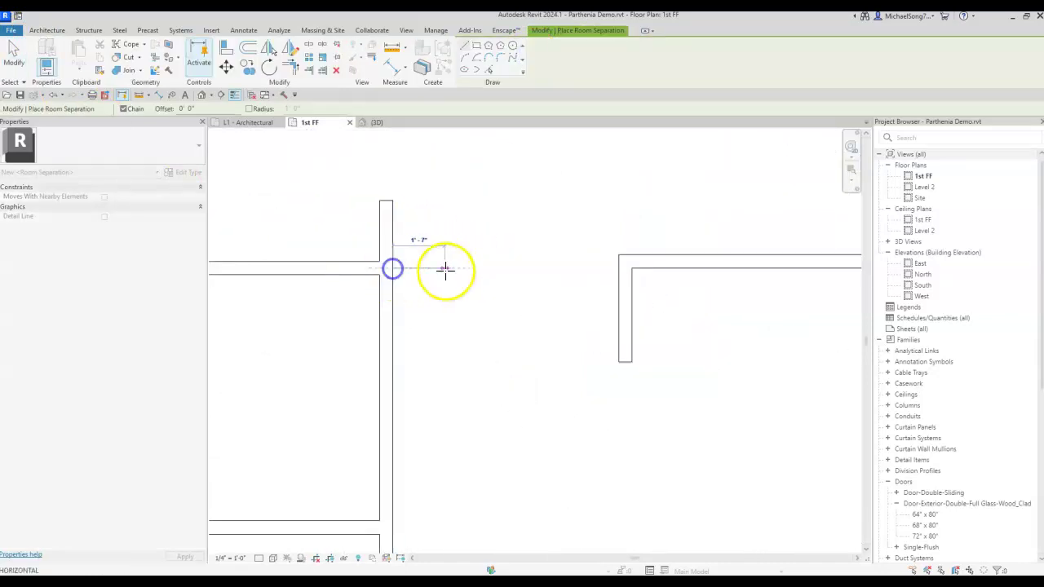
left_click(620, 268)
scroll(573, 338, "down", 4)
key("Escape")
scroll(699, 291, "up", 5)
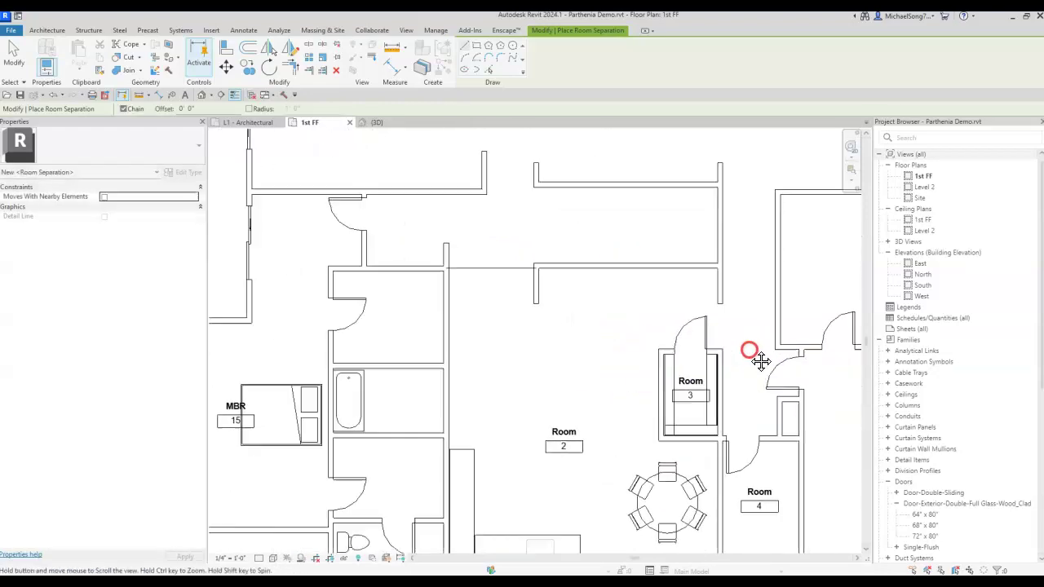
left_click(669, 228)
left_click(671, 350)
key("Escape")
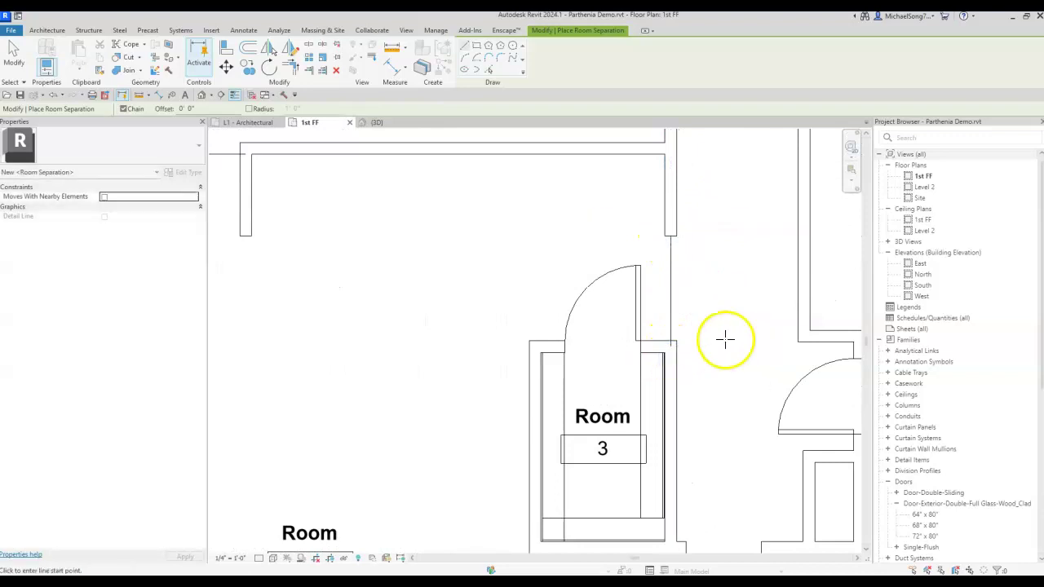
key("Escape")
Step: Reselect room 2 to check its new boundary
scroll(650, 308, "down", 5)
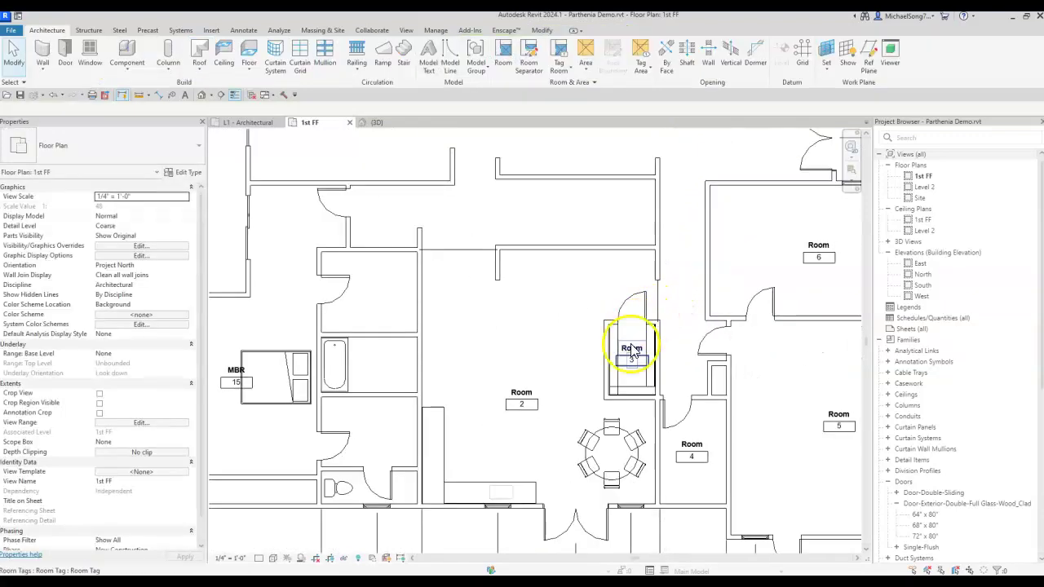
left_click(547, 371)
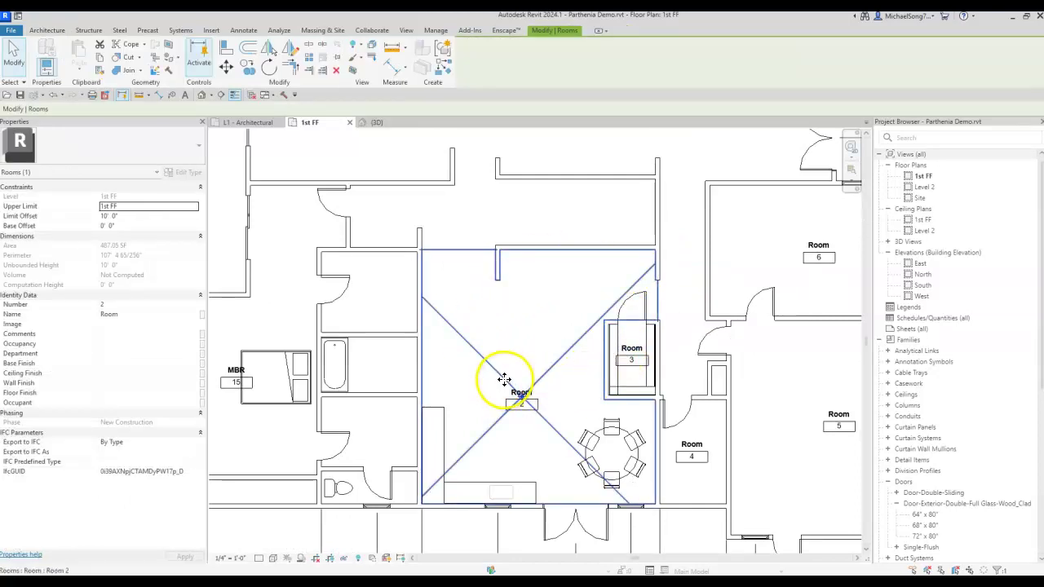
scroll(500, 457, "down", 3)
middle_click_drag(507, 499, 515, 360)
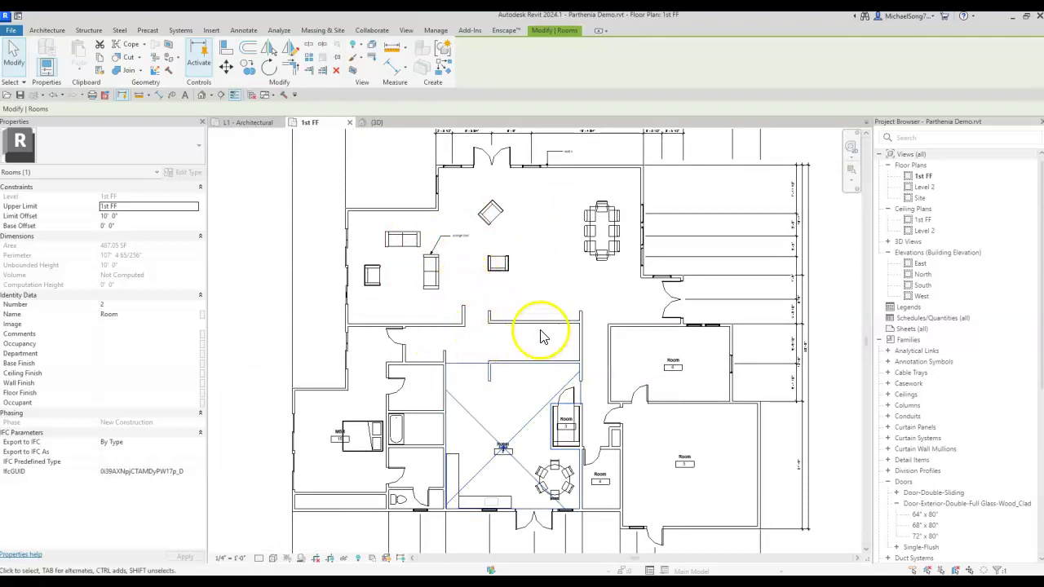
Step: Drag the two Corbu chairs to new spots in the upper living area, one angled toward the sofa
middle_click_drag(466, 303, 459, 285)
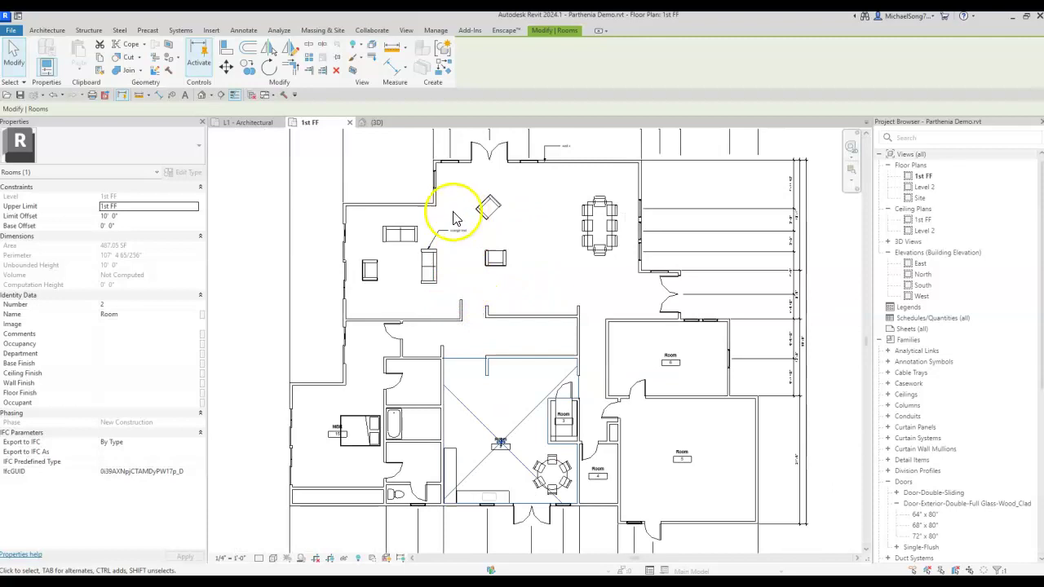
left_click_drag(489, 207, 463, 193)
left_click(497, 261)
left_click_drag(499, 269, 493, 204)
left_click_drag(509, 233, 514, 263)
left_click_drag(486, 193, 497, 204)
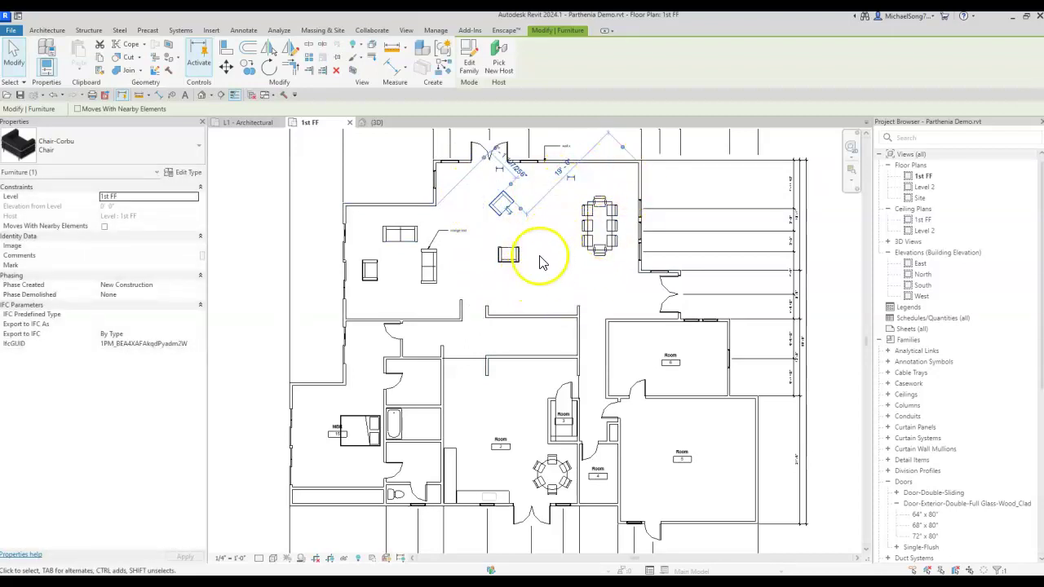
scroll(526, 273, "up", 3)
middle_click_drag(504, 281, 502, 323)
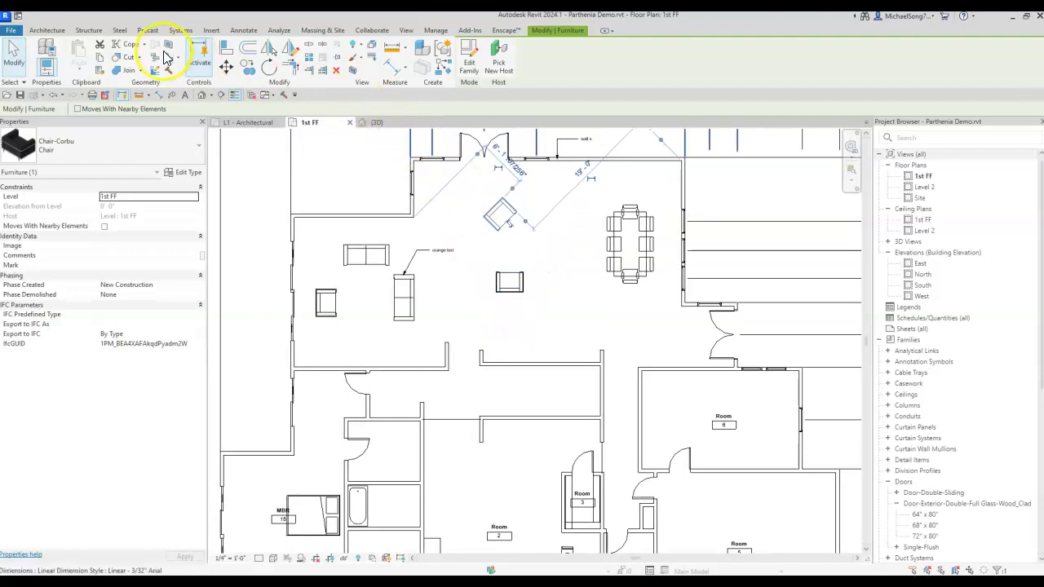
left_click(49, 32)
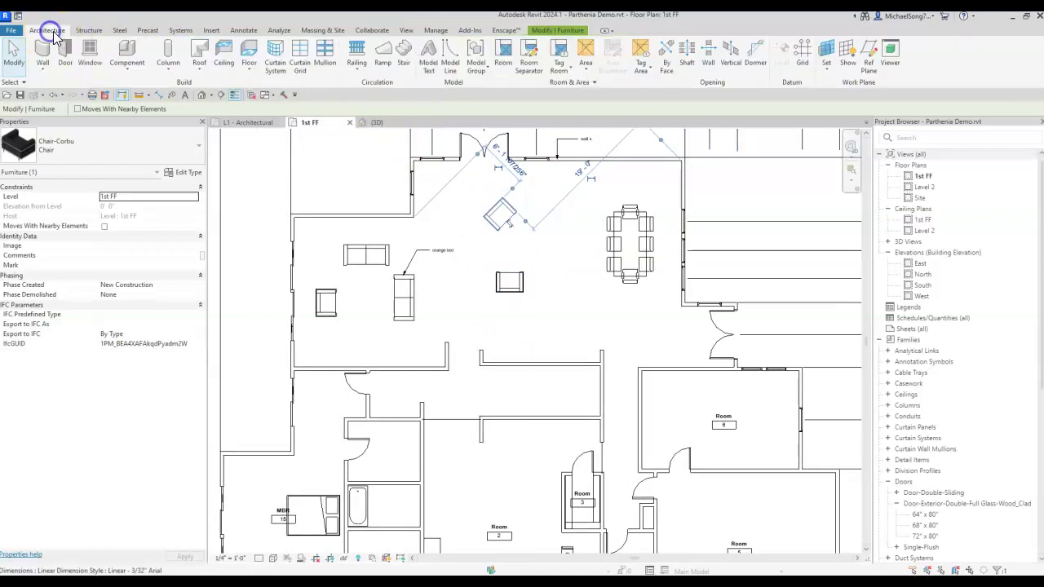
Step: Draw an L-shaped room separator from the wall end up and across to the left
left_click(530, 65)
scroll(447, 339, "up", 4)
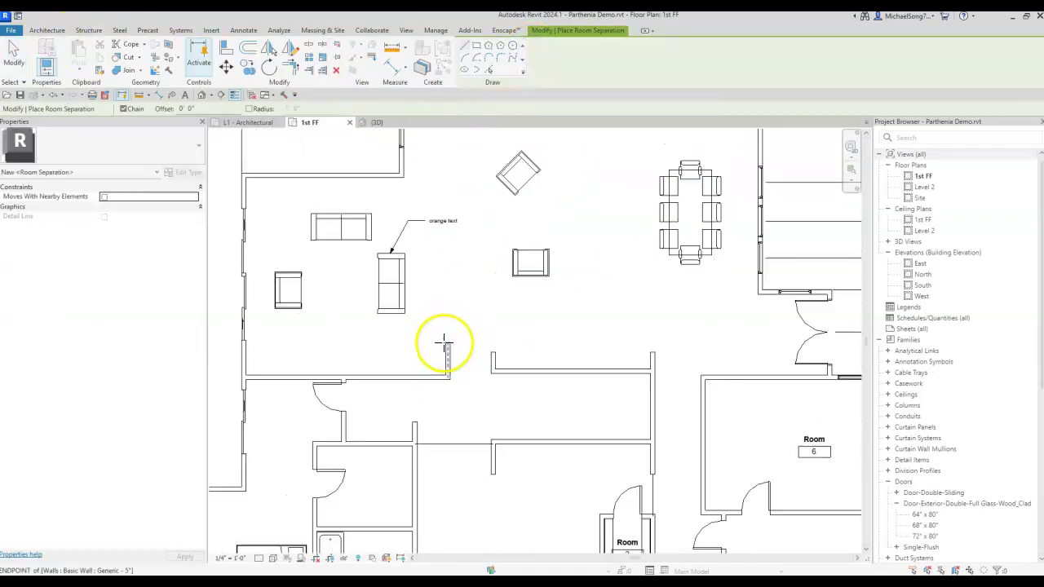
left_click(449, 343)
scroll(452, 216, "down", 2)
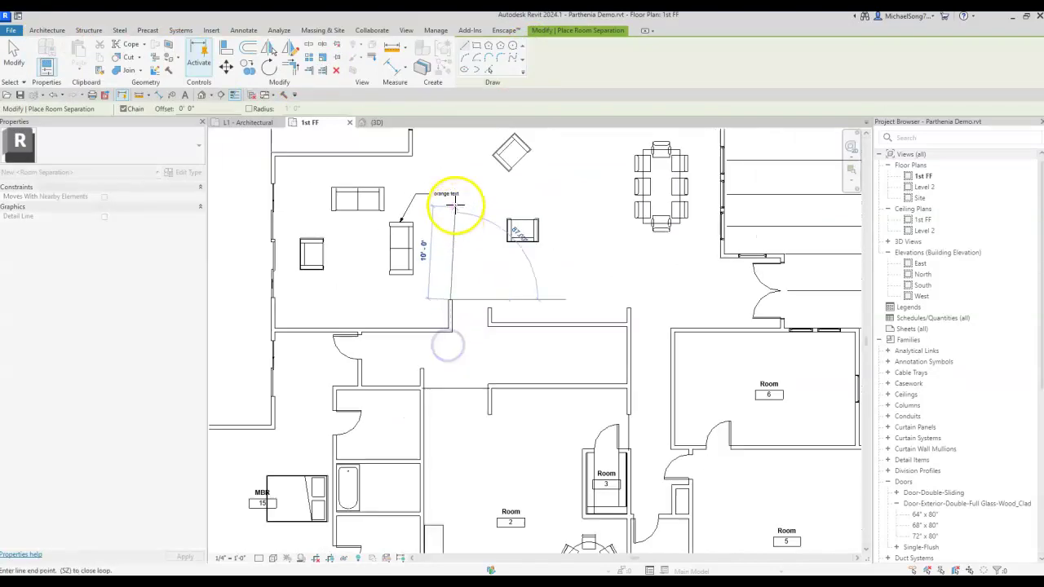
left_click(450, 155)
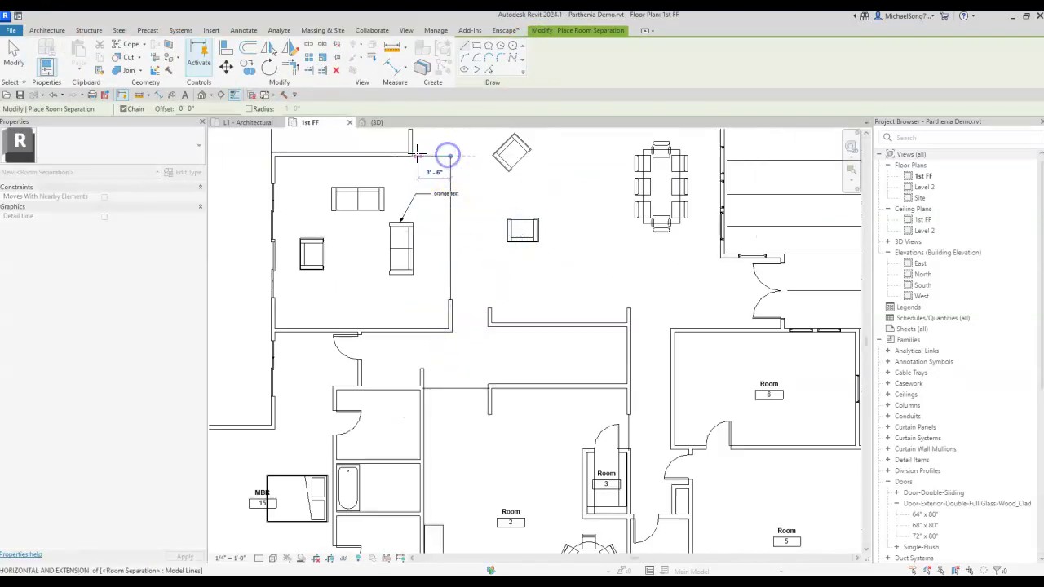
left_click(411, 155)
scroll(426, 156, "down", 2)
scroll(473, 198, "up", 1)
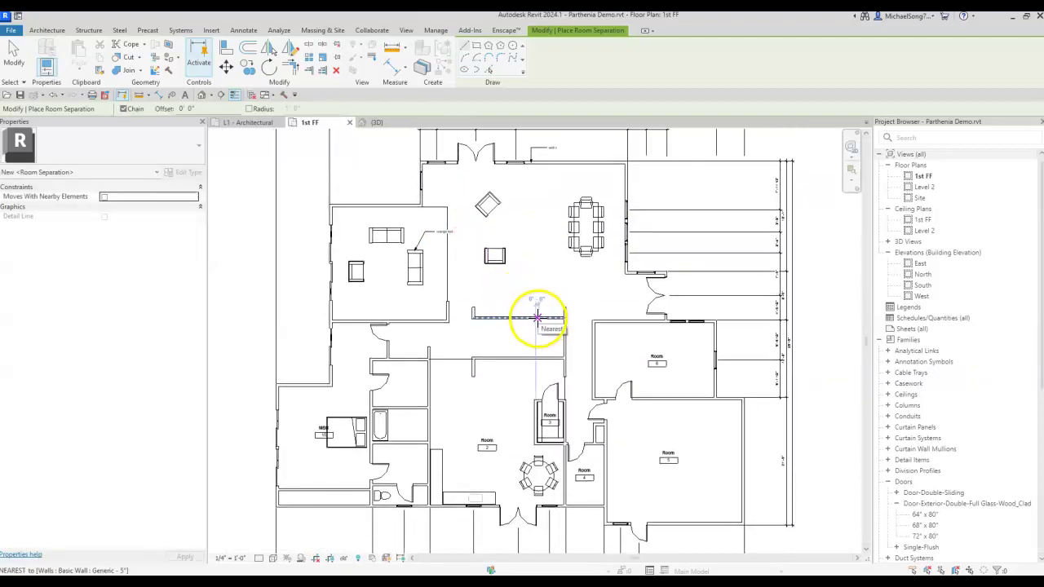
Step: Add a vertical separator to the upper wall end and a short one across the hall opening
left_click(535, 317)
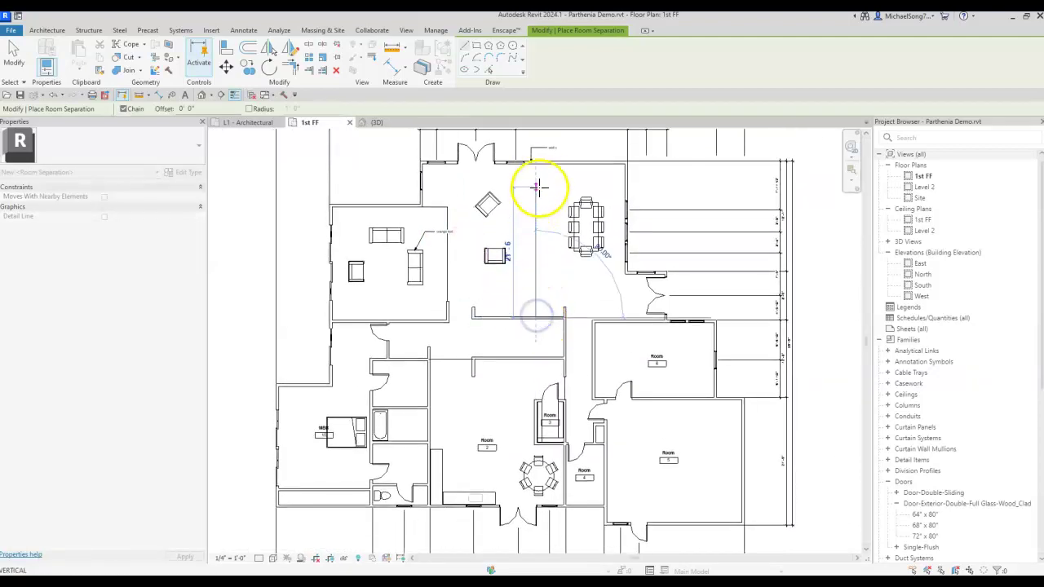
left_click(536, 163)
scroll(453, 312, "up", 3)
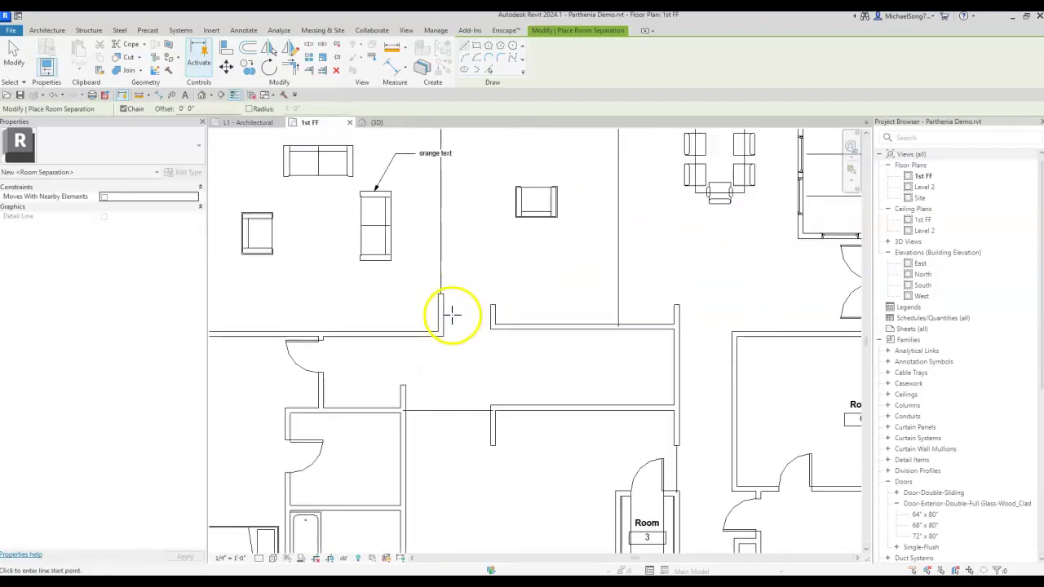
left_click(493, 317)
left_click(442, 316)
scroll(543, 315, "up", 3)
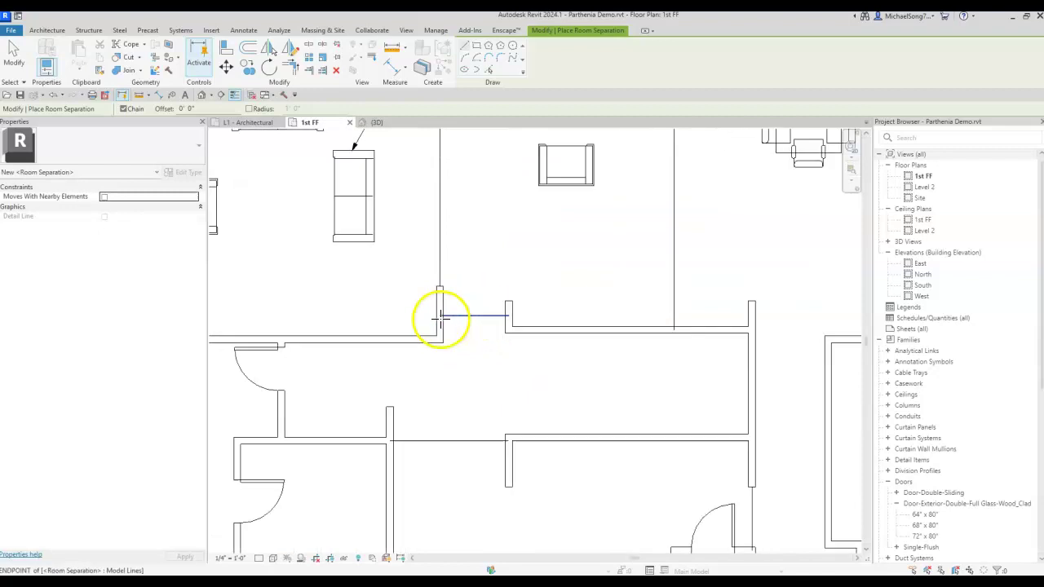
scroll(476, 219, "down", 3)
scroll(476, 358, "up", 2)
scroll(454, 261, "down", 2)
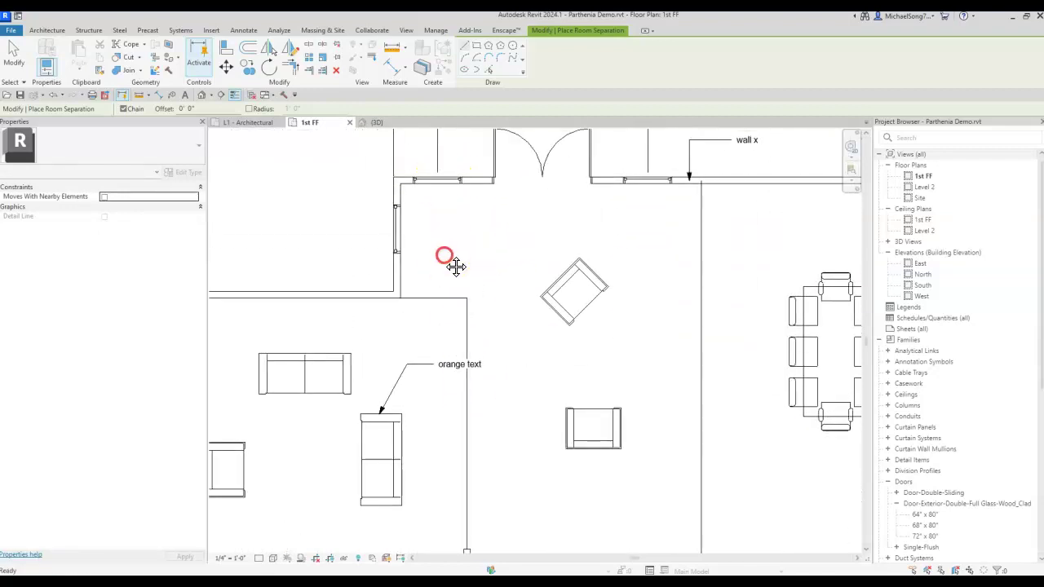
scroll(413, 296, "up", 3)
key("Escape")
key("Escape")
Step: Extend the left end of the separation line along the wall to meet the wall
left_click(389, 312)
scroll(390, 316, "up", 1)
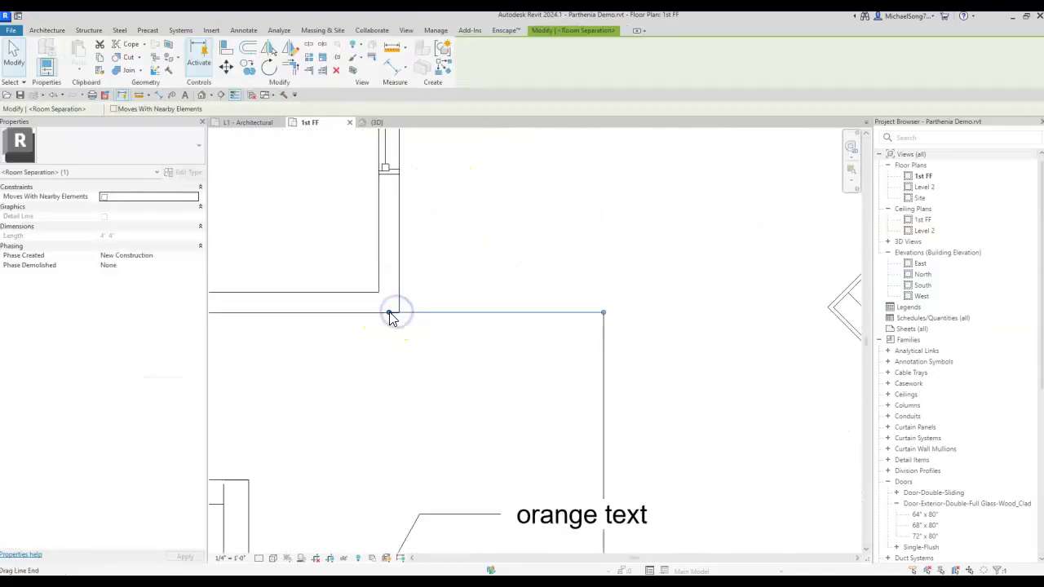
left_click(416, 313)
scroll(405, 348, "up", 1)
scroll(405, 348, "down", 1)
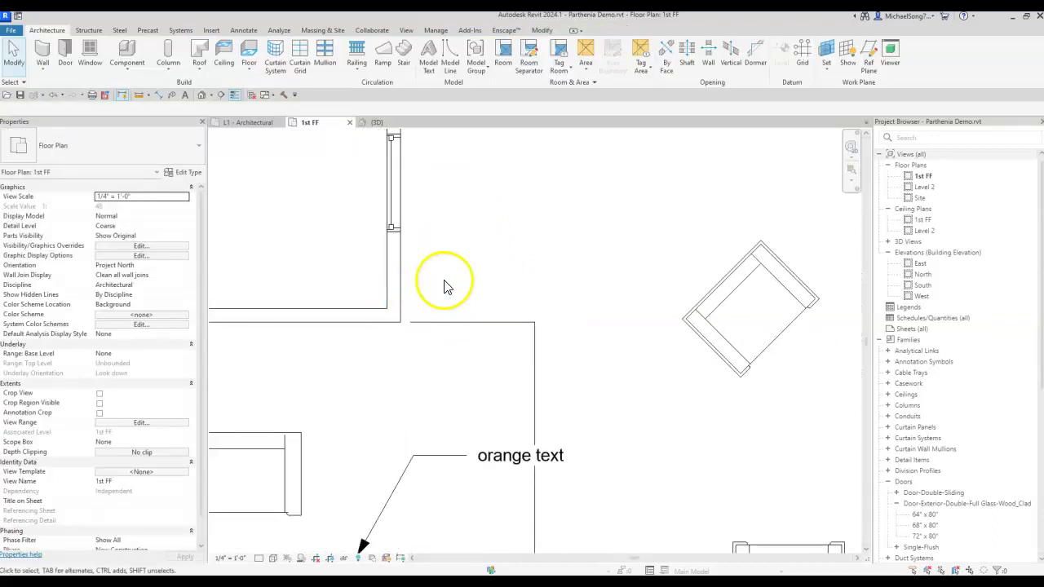
left_click(436, 324)
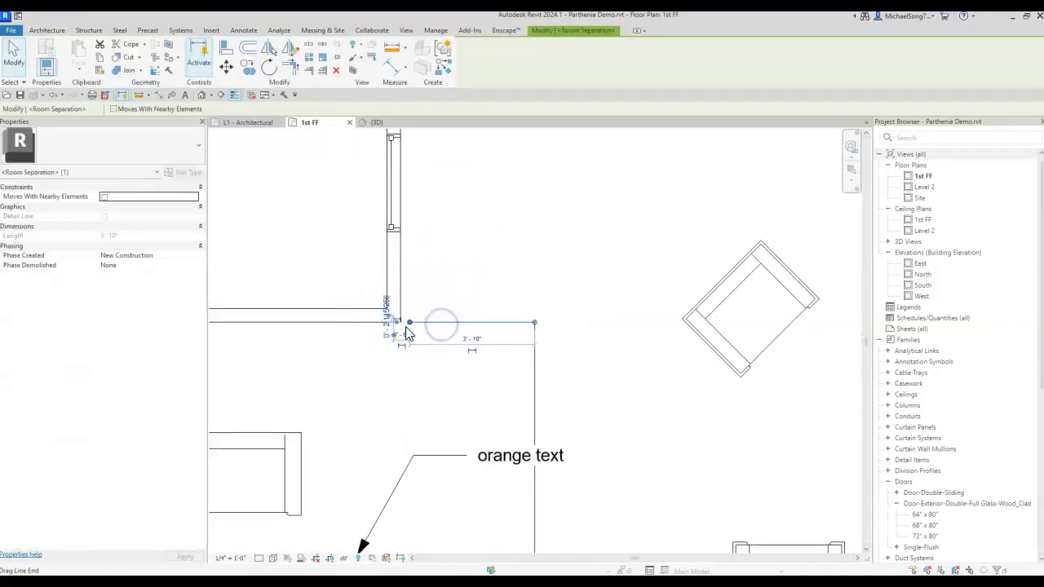
left_click_drag(411, 325, 396, 324)
key("Escape")
scroll(492, 358, "down", 5)
mouse_move(540, 434)
middle_mouse_down()
mouse_move(552, 444)
mouse_move(465, 361)
mouse_move(533, 337)
middle_mouse_up()
Step: Draw another separator from the wall endpoint upward and across to the right wall
left_click(529, 57)
left_click(578, 380)
scroll(610, 274, "up", 3)
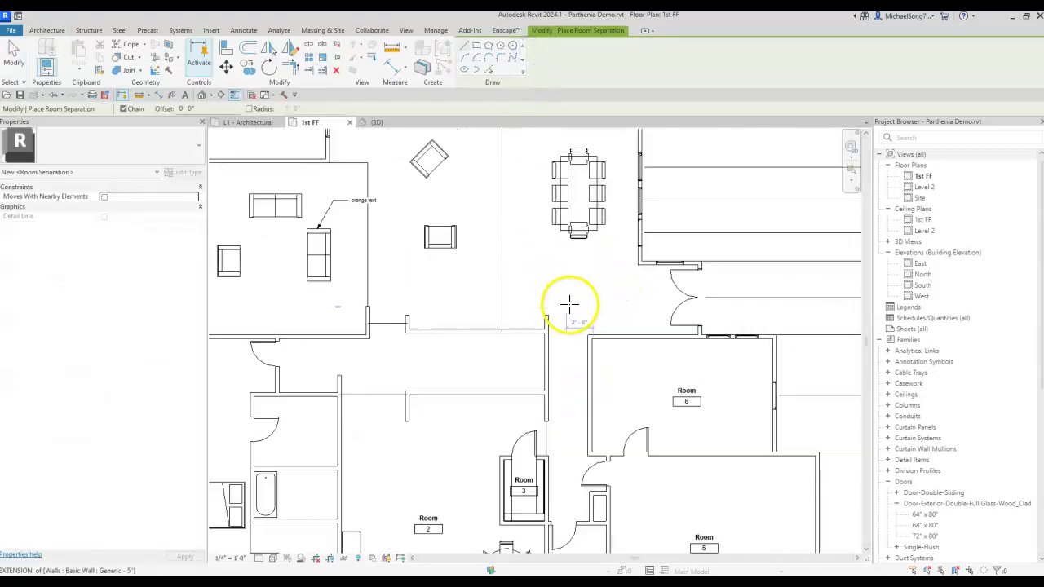
left_click(538, 318)
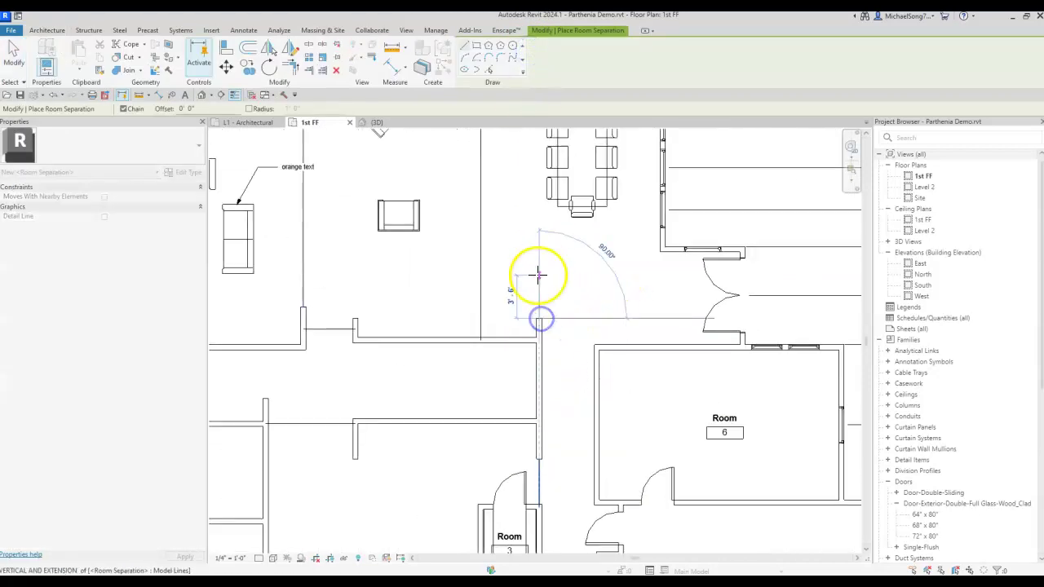
left_click(540, 252)
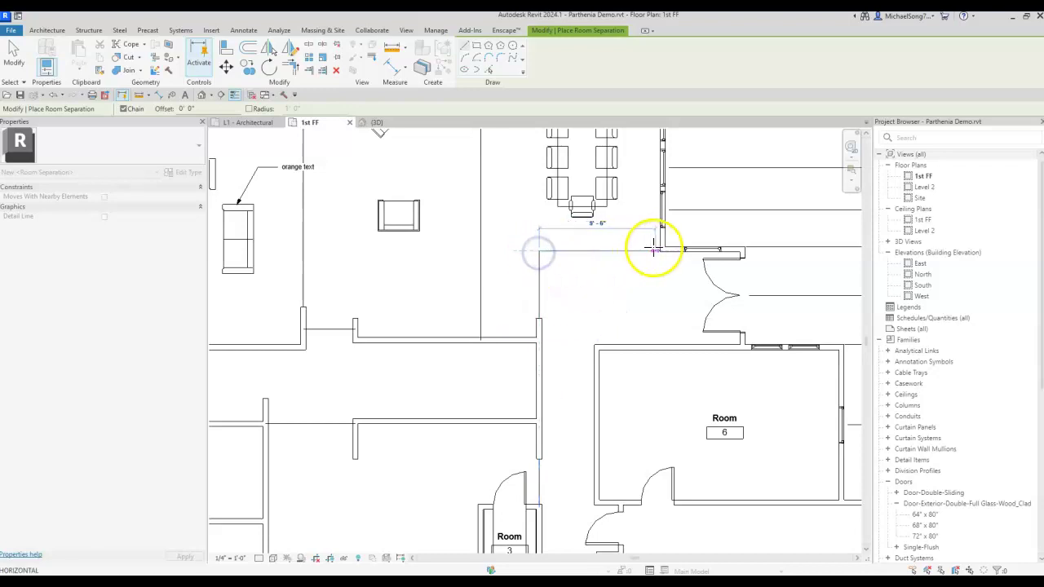
left_click(662, 252)
key("Escape")
scroll(650, 329, "down", 4)
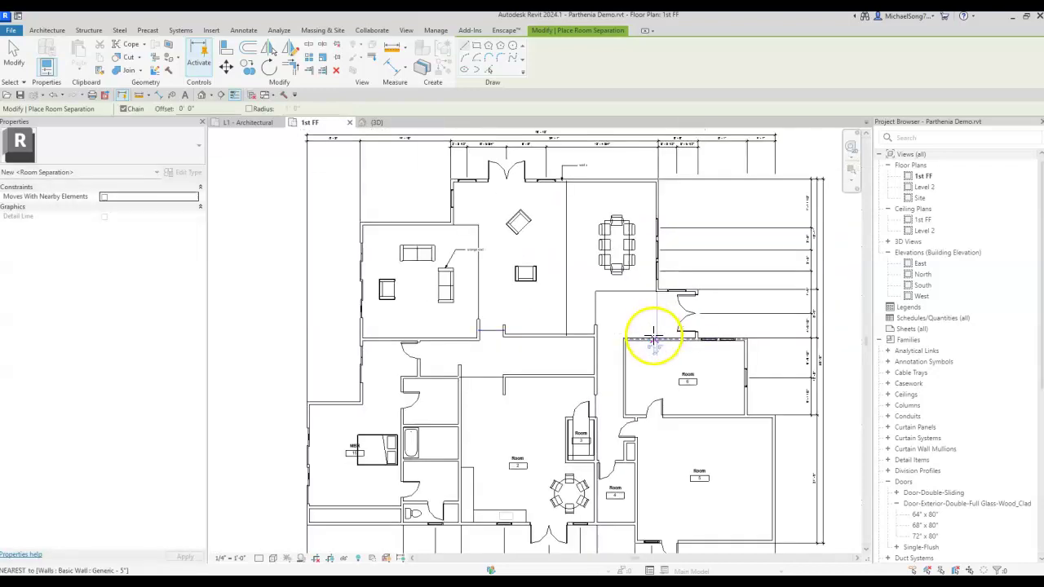
key("Escape")
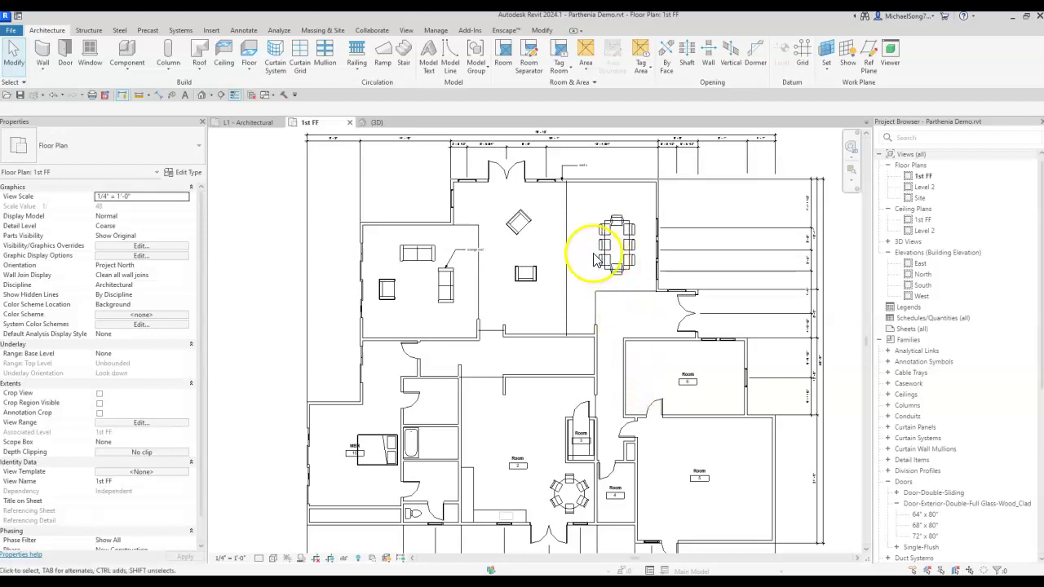
Step: With Tag on Placement off, place rooms in the dining area, adjacent space, living room and corridor
left_click(504, 54)
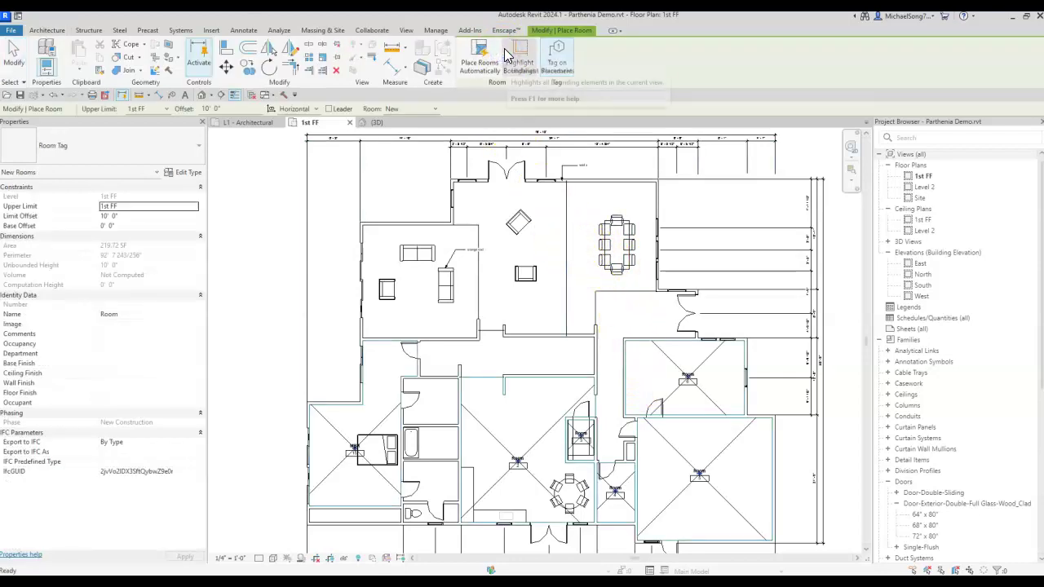
left_click(560, 65)
left_click(610, 247)
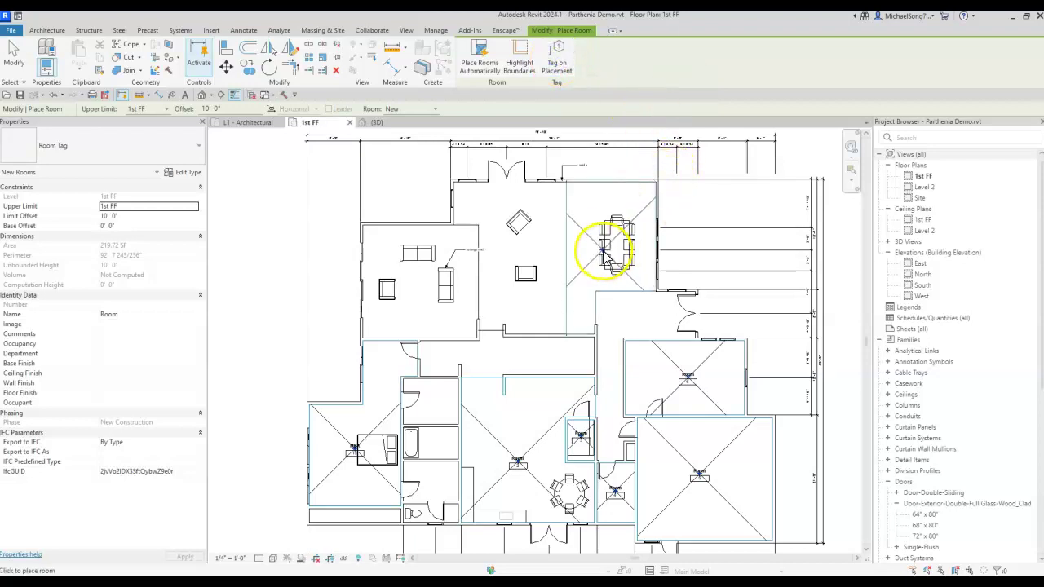
scroll(607, 249, "up", 2)
left_click(479, 257)
left_click(468, 256)
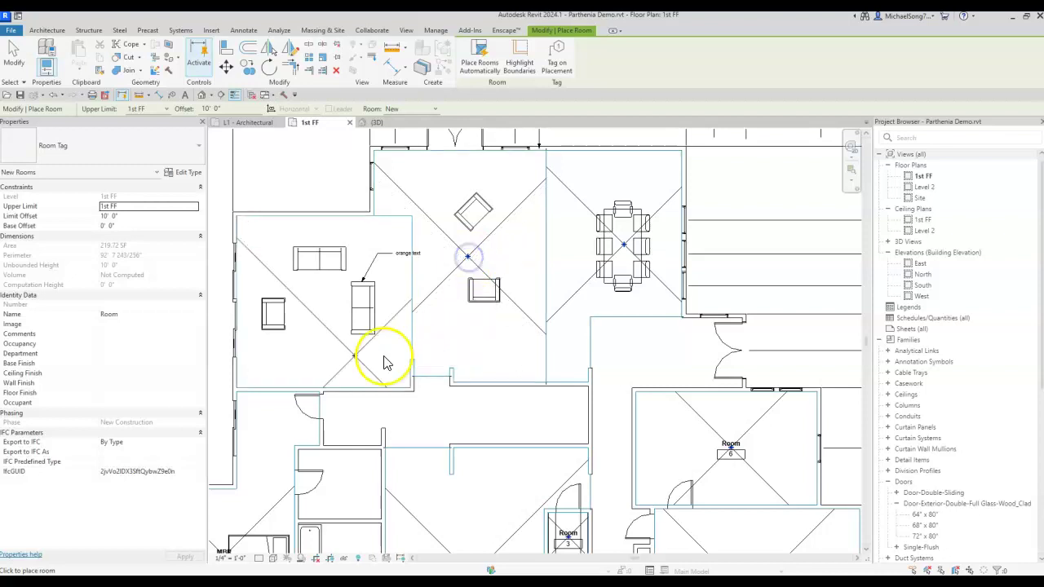
left_click(317, 298)
middle_click_drag(443, 396, 433, 318)
left_click(457, 331)
key("Escape")
key("Escape")
scroll(481, 334, "down", 3)
left_click(512, 390)
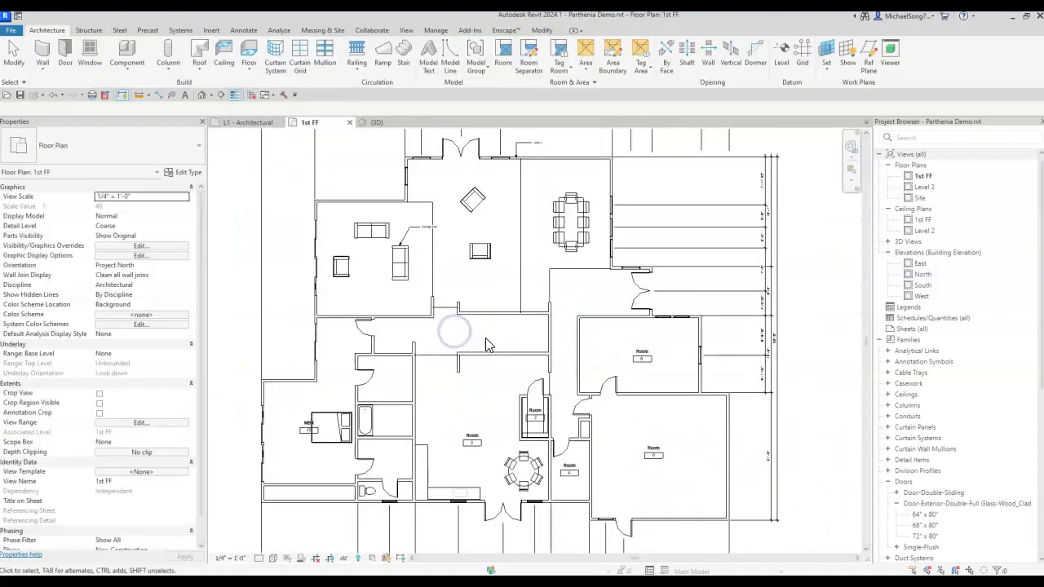
Step: Check the corridor room, then drag the Room 2 tag slightly upward
left_click(464, 333)
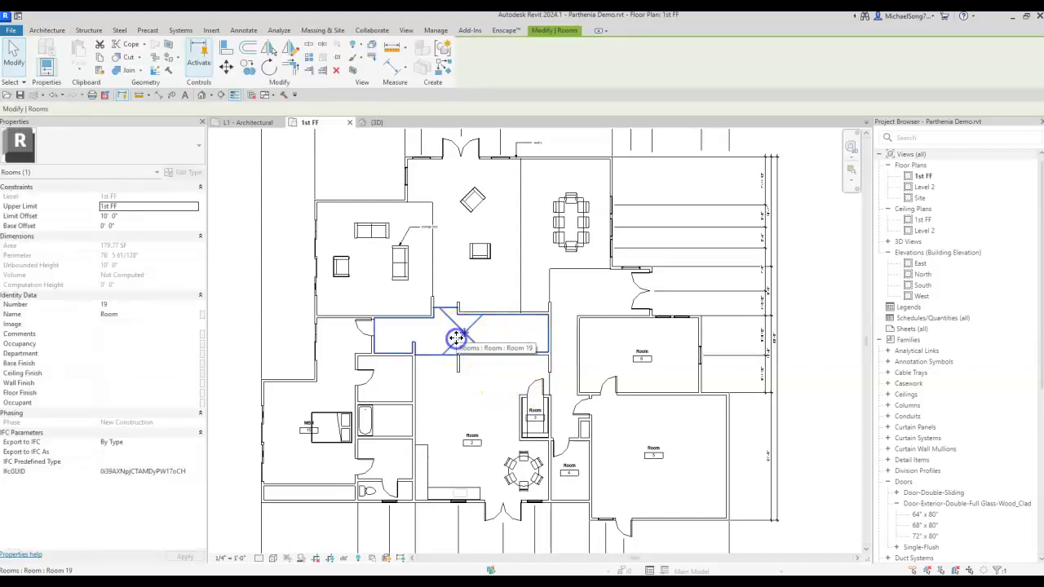
left_click(471, 400)
scroll(473, 424, "up", 2)
left_click(472, 435)
left_click(476, 433)
left_click_drag(477, 453, 484, 427)
key("Escape")
scroll(446, 373, "down", 2)
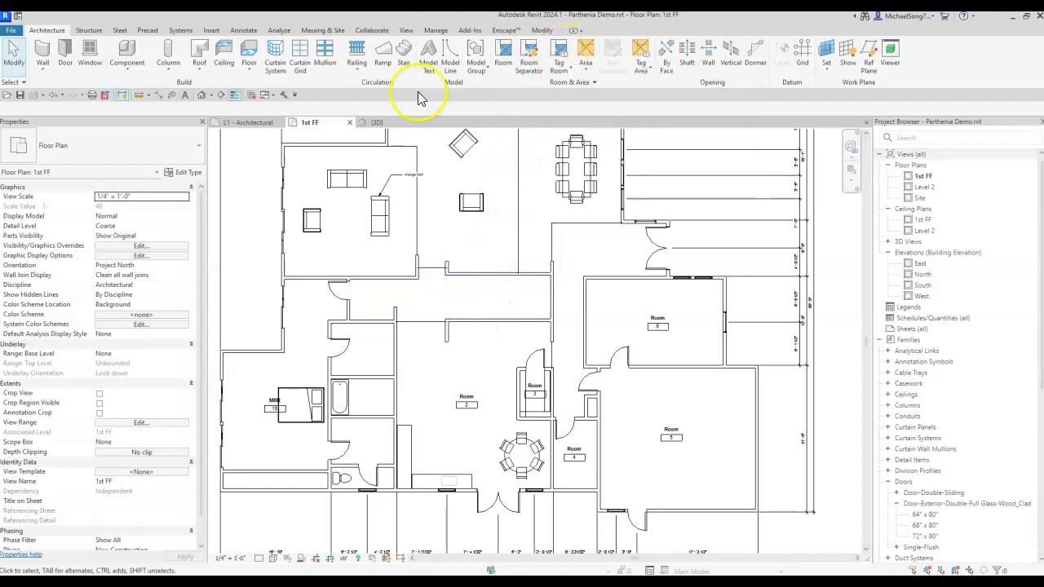
Step: Tag the upper room, left living room, dining area and corridor room 19
left_click(242, 30)
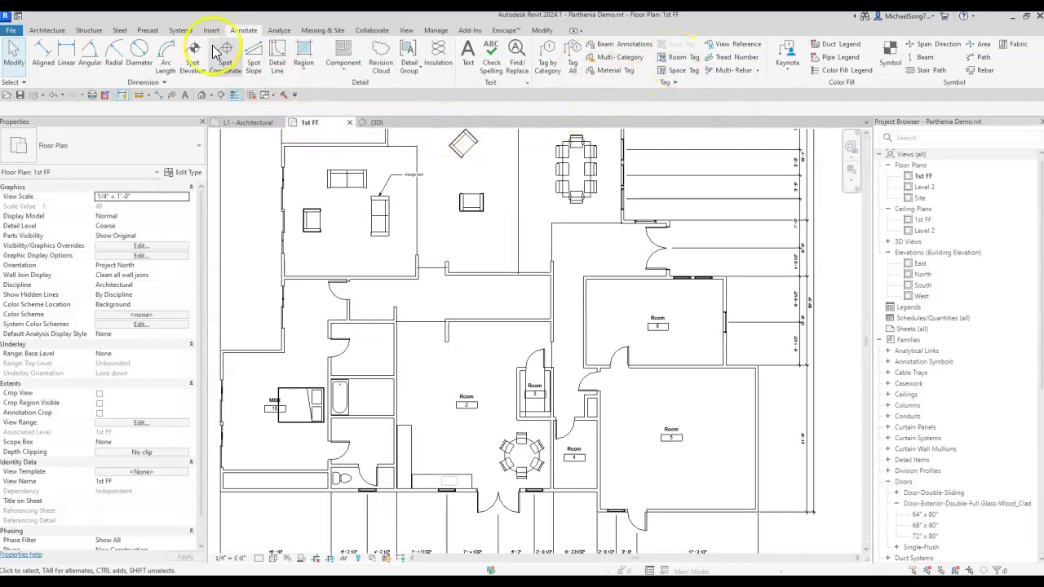
left_click(47, 30)
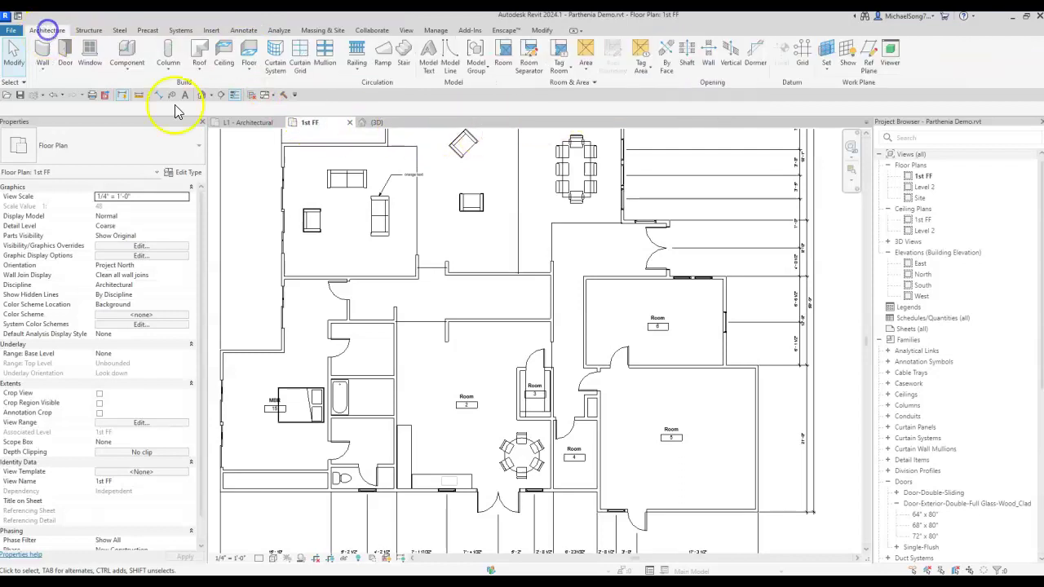
left_click(560, 62)
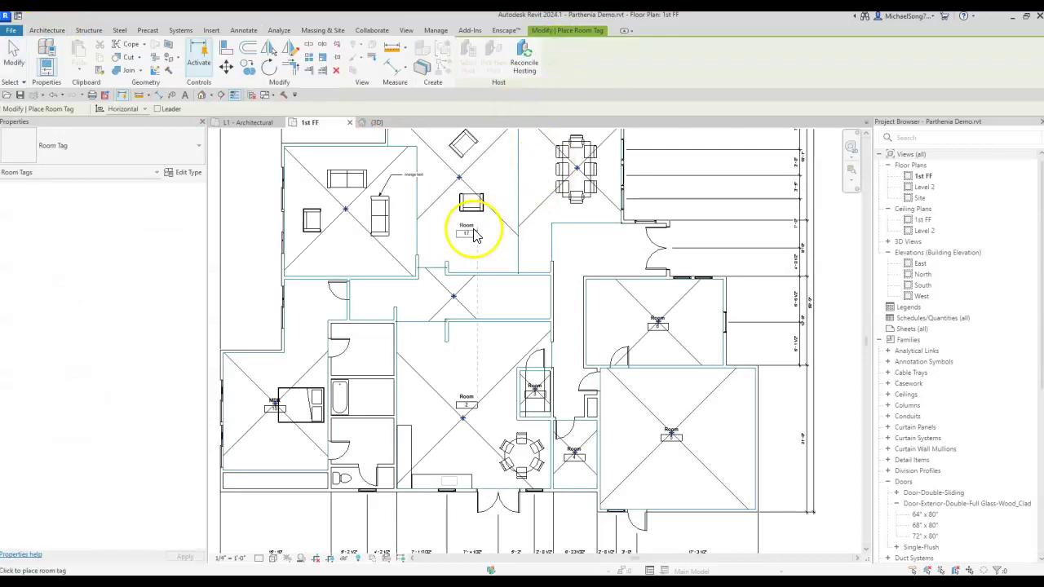
left_click(446, 183)
left_click(344, 217)
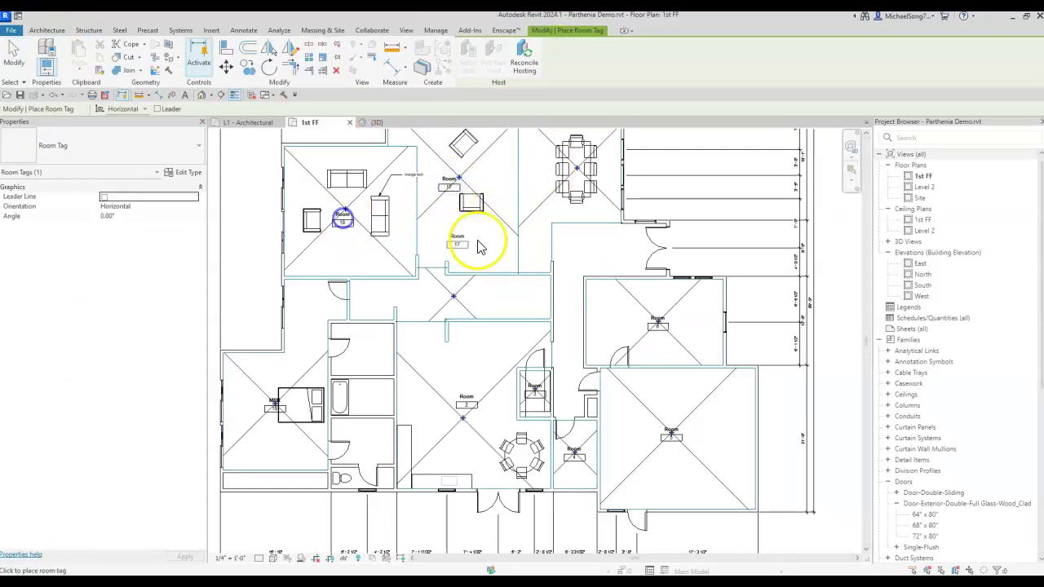
left_click(575, 175)
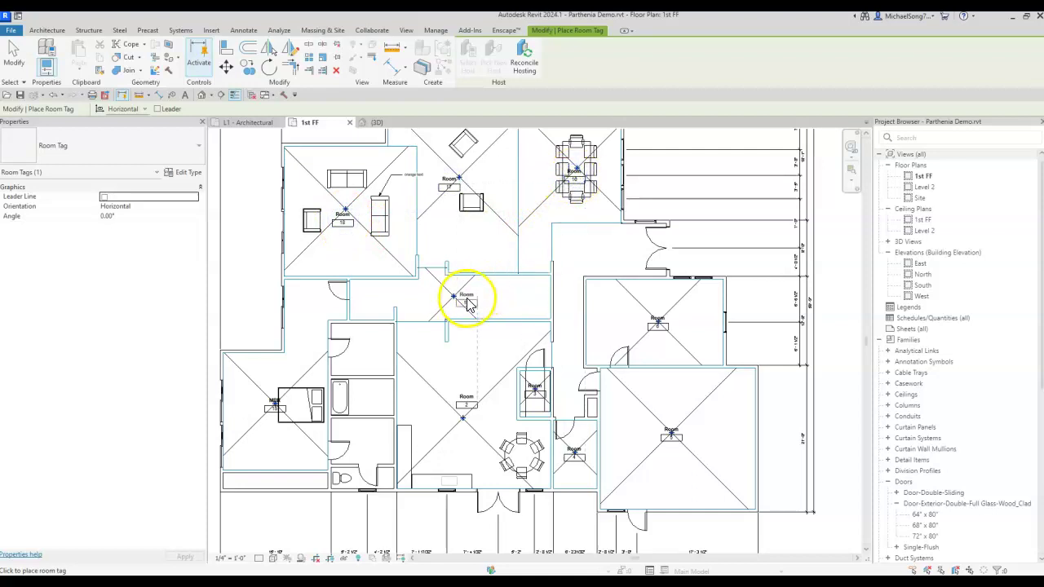
left_click(466, 302)
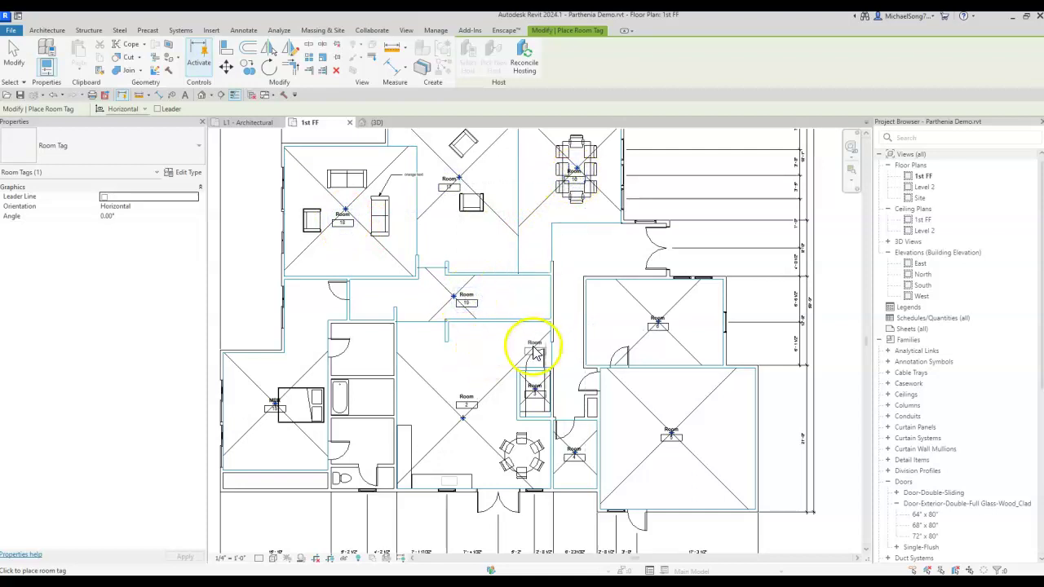
key("Escape")
middle_click_drag(482, 280, 589, 373)
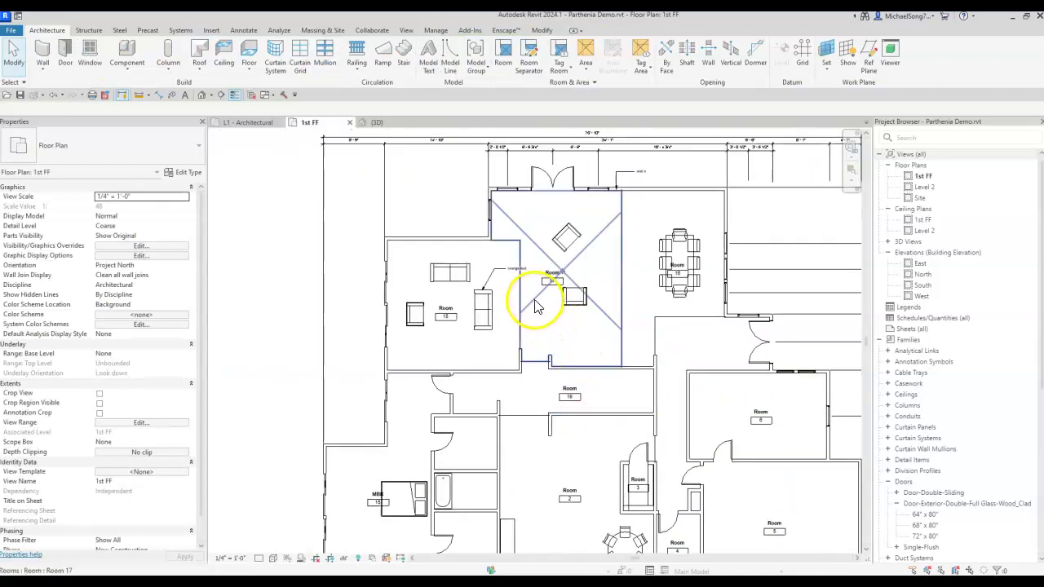
Step: Change room 18's tag label from Room to LIVING RM and recentre the plan
left_click(532, 298)
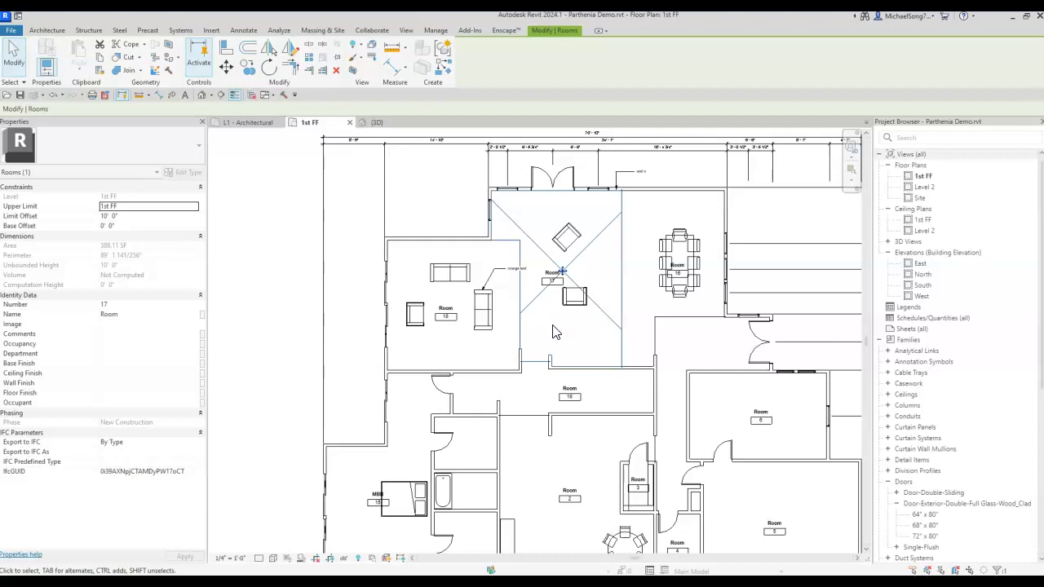
scroll(445, 314, "up", 4)
left_click(447, 311)
left_click(457, 312)
left_click(445, 316)
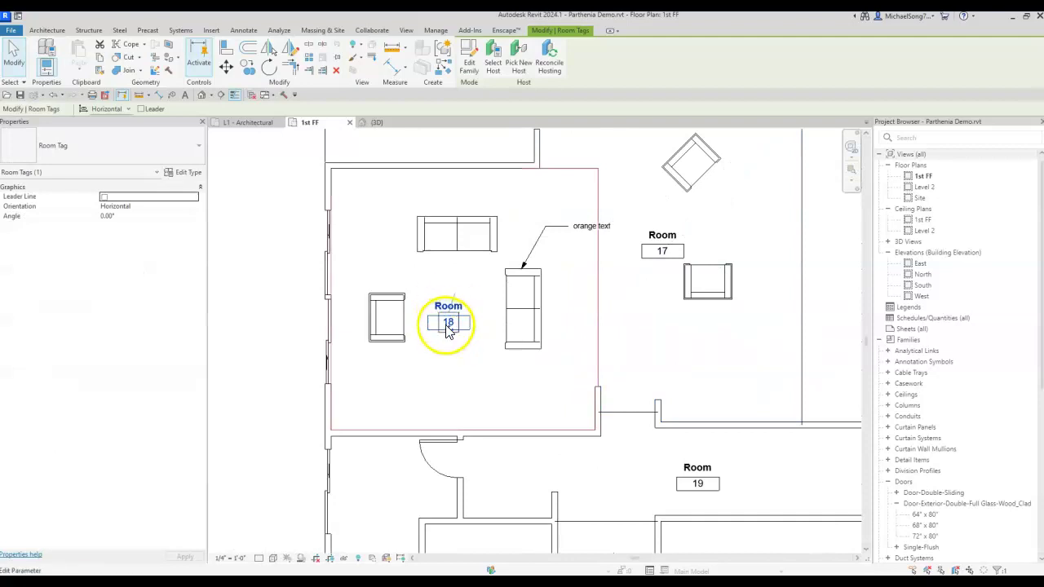
left_click(441, 307)
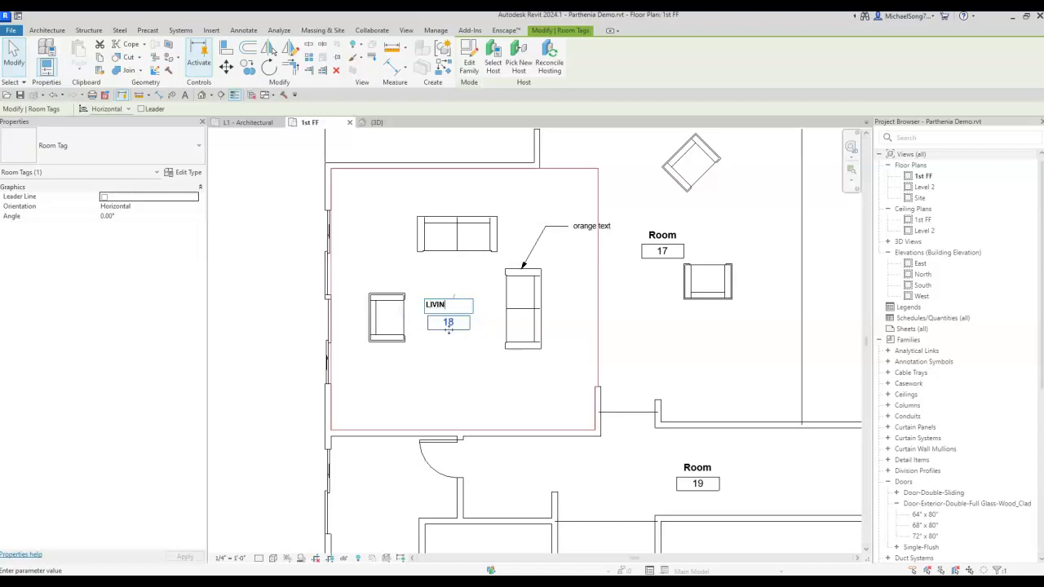
left_click(436, 367)
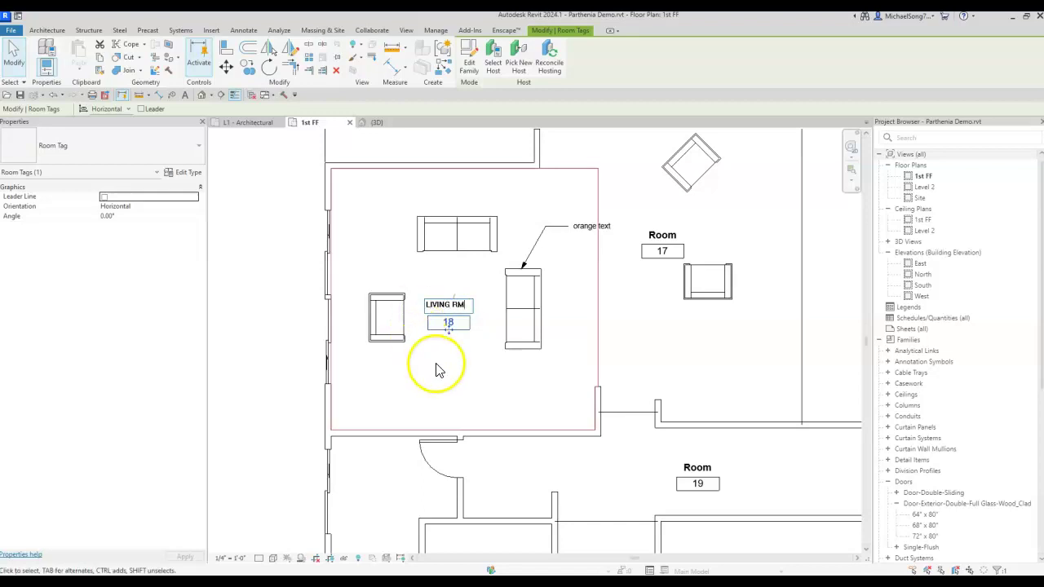
scroll(457, 343, "down", 3)
left_click(466, 315)
scroll(745, 362, "down", 2)
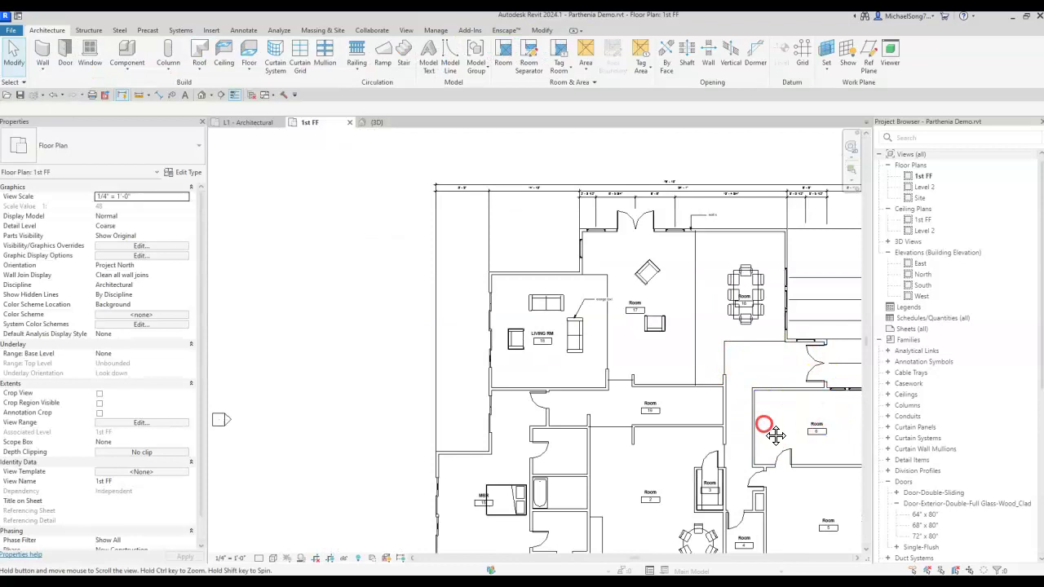
middle_click_drag(769, 431, 662, 390)
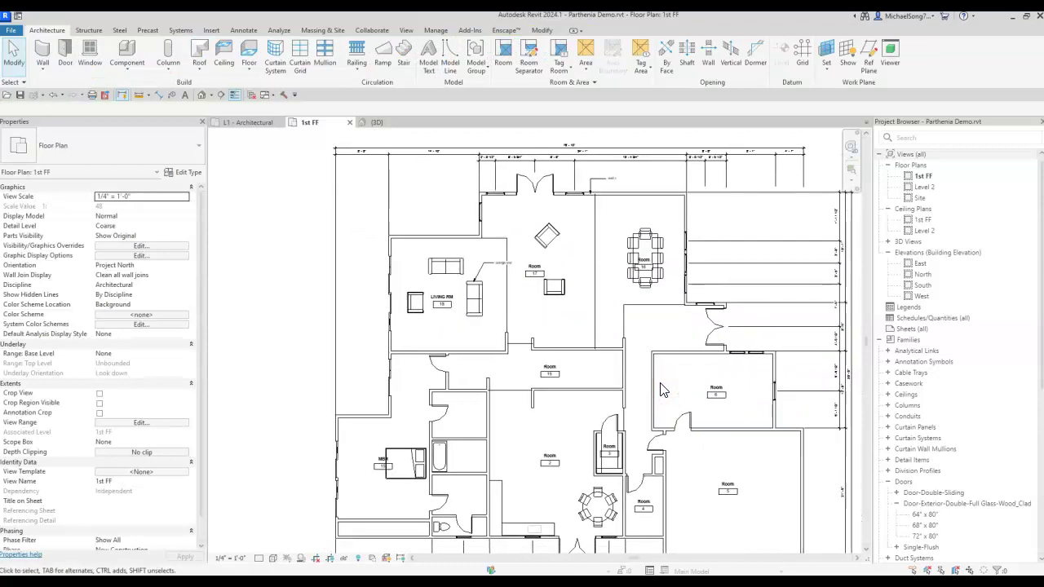
Step: Select every room separation line visible in the view and hide them in the view
left_click(662, 336)
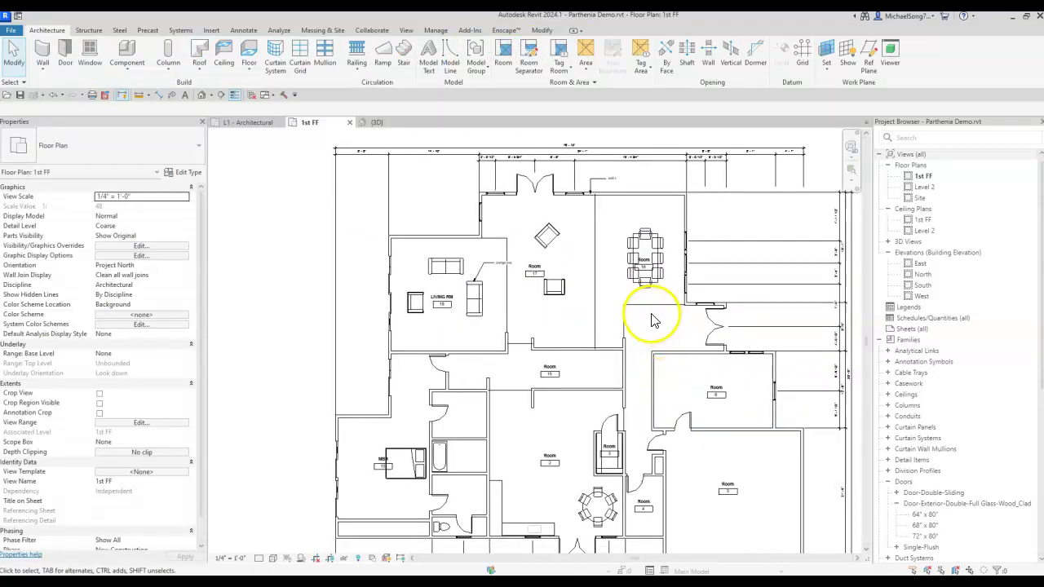
left_click(647, 306)
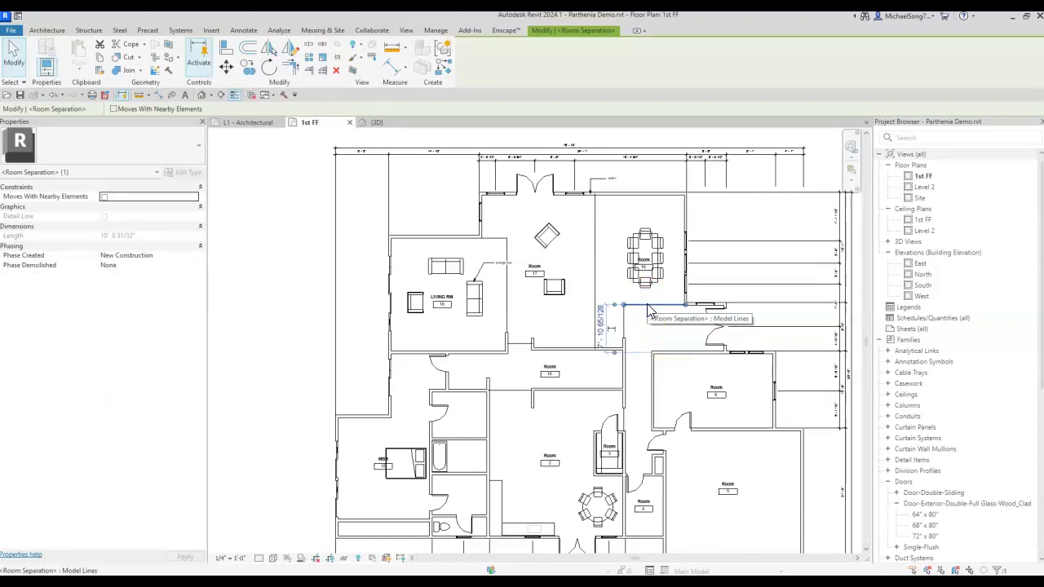
left_click(655, 326)
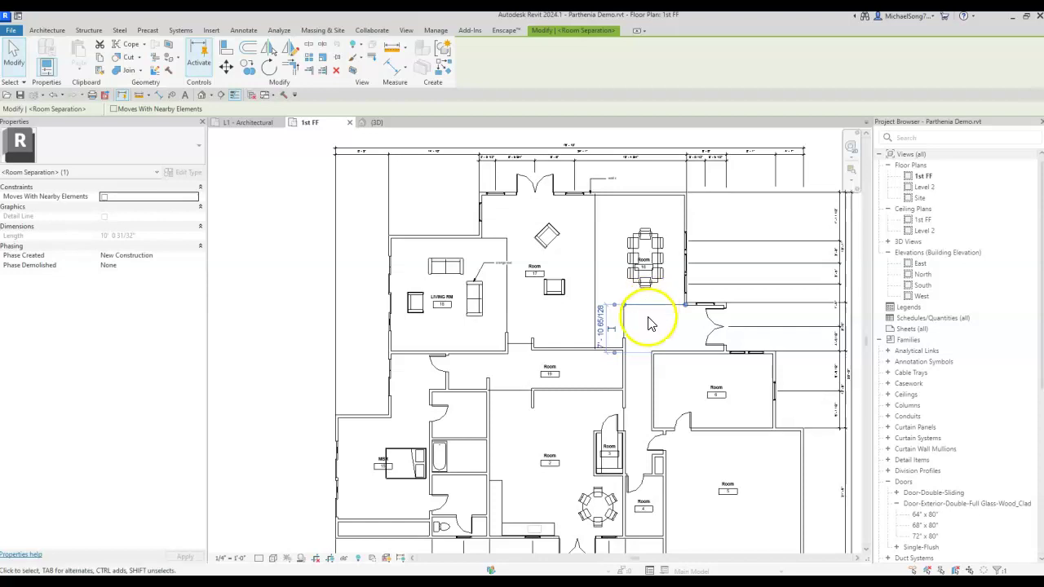
right_click(648, 317)
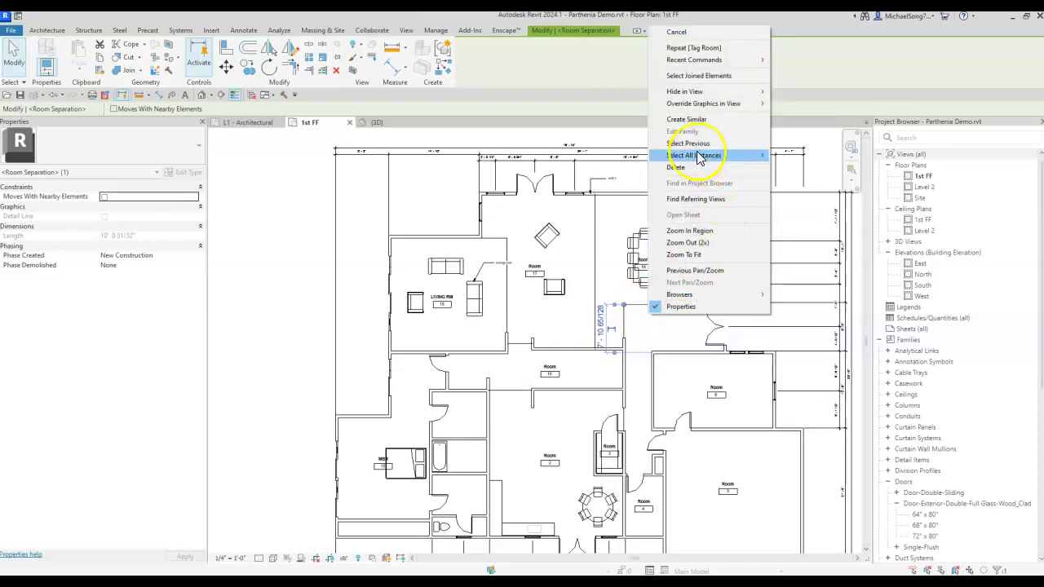
mouse_move(719, 156)
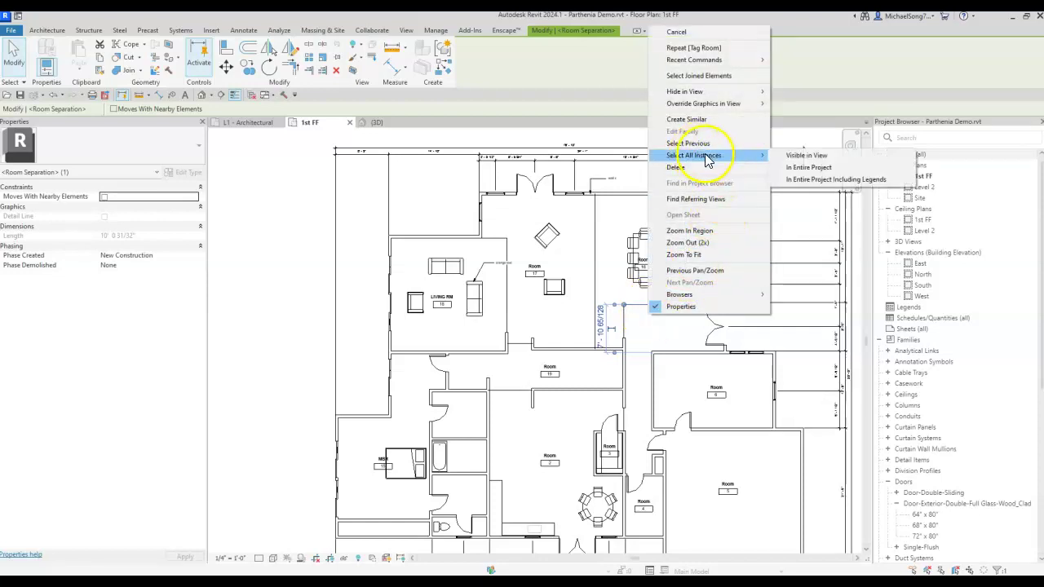
left_click(805, 157)
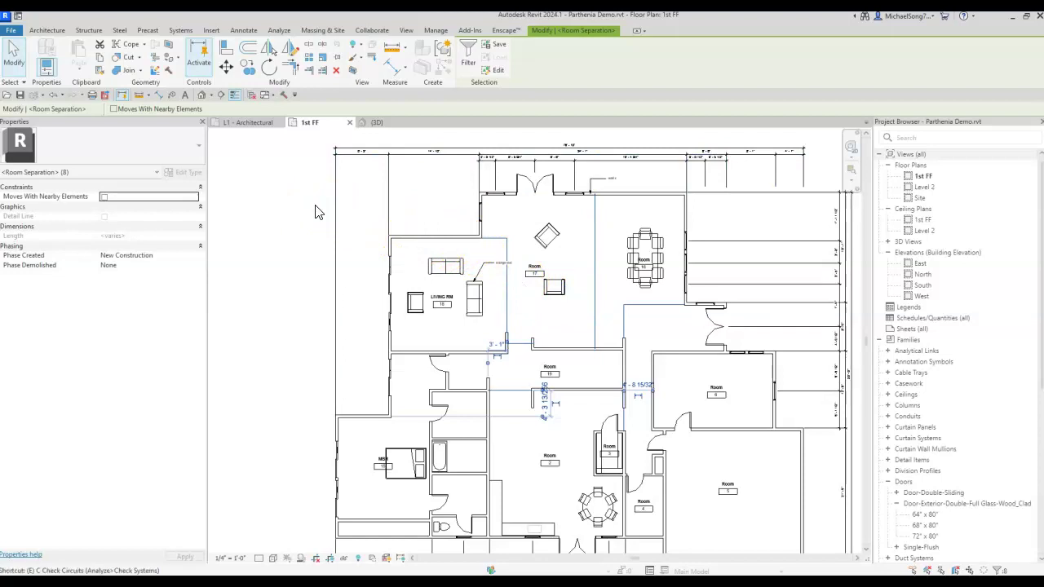
key("Escape")
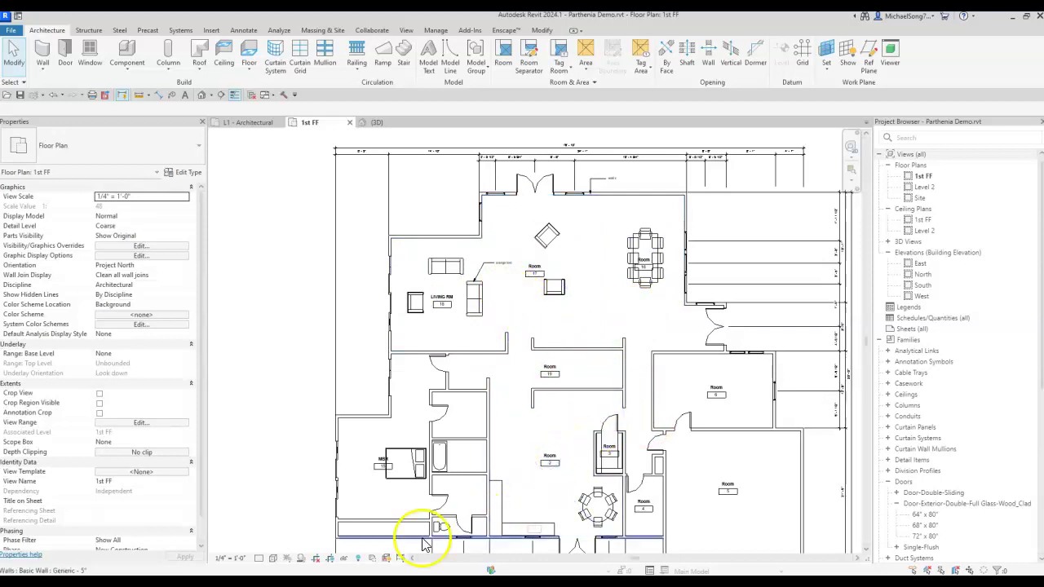
Step: Toggle Reveal Hidden Elements on and off, then drag the Room 17 tag above the chair
left_click(358, 558)
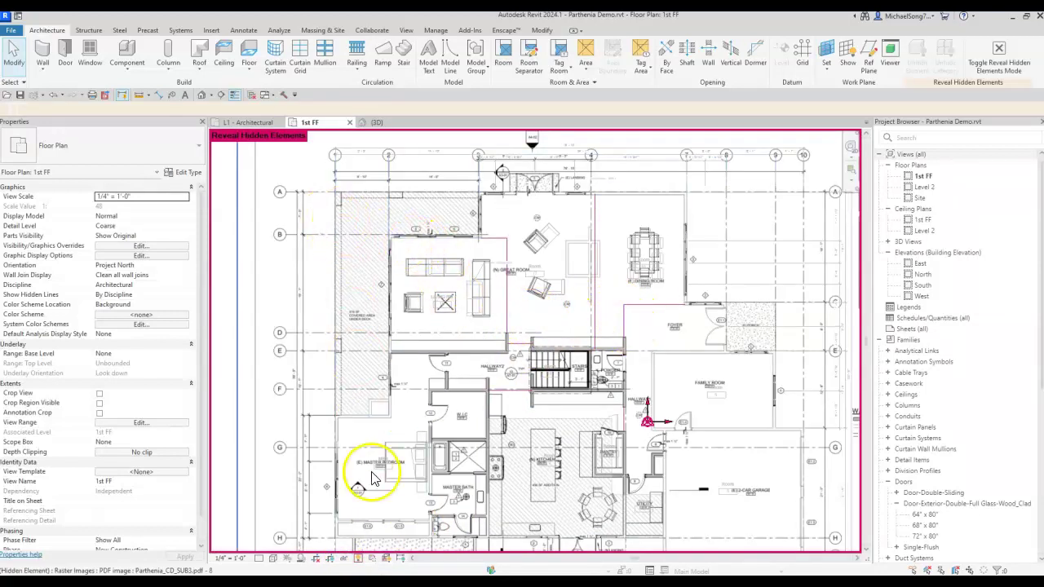
left_click(357, 557)
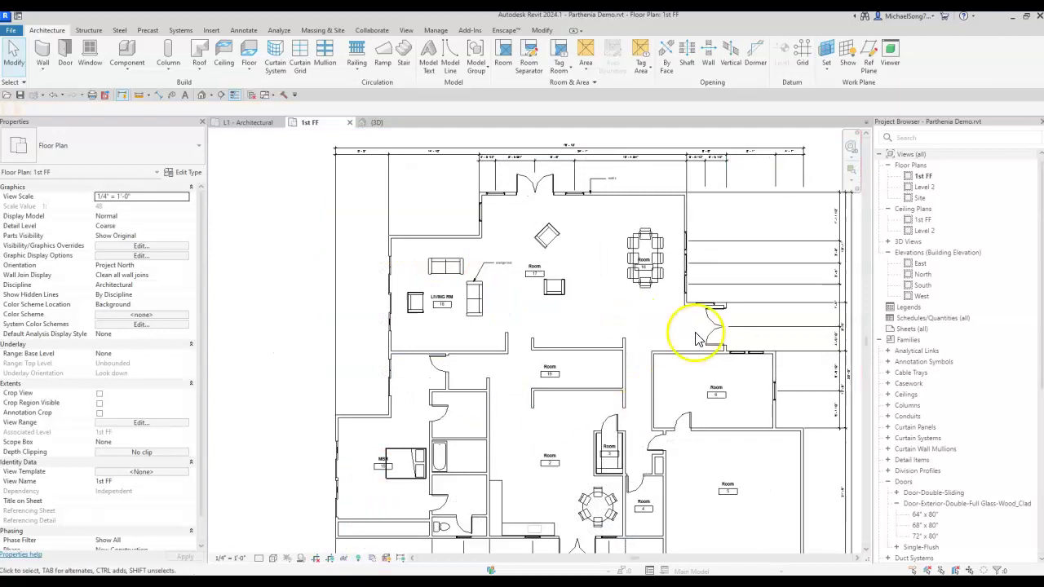
left_click(532, 277)
left_click_drag(532, 276, 549, 264)
left_click(629, 337)
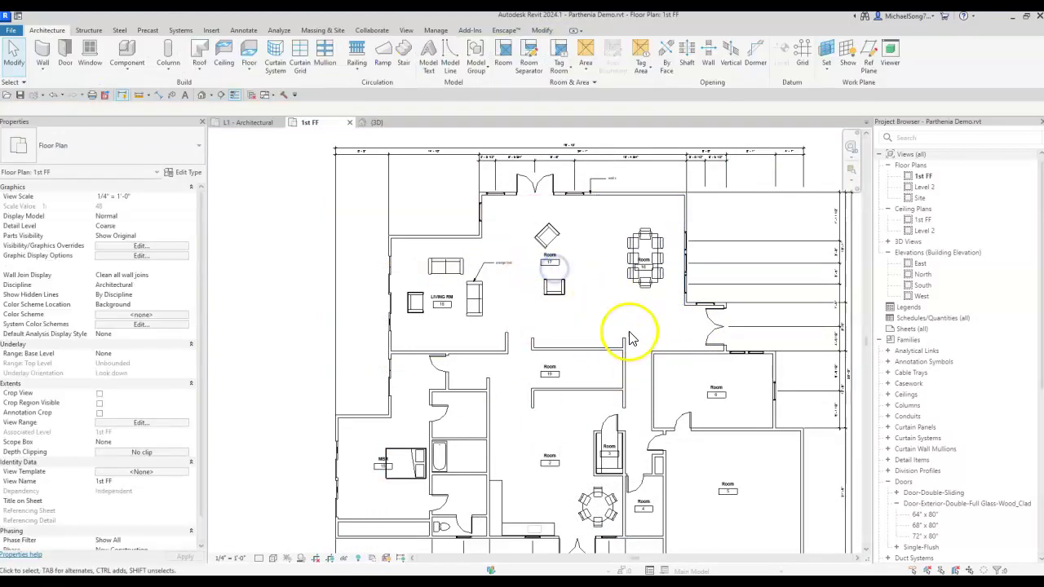
Step: Pan the plan slightly down and bring up the Annotate tools
scroll(644, 359, "down", 2)
scroll(644, 345, "down", 1)
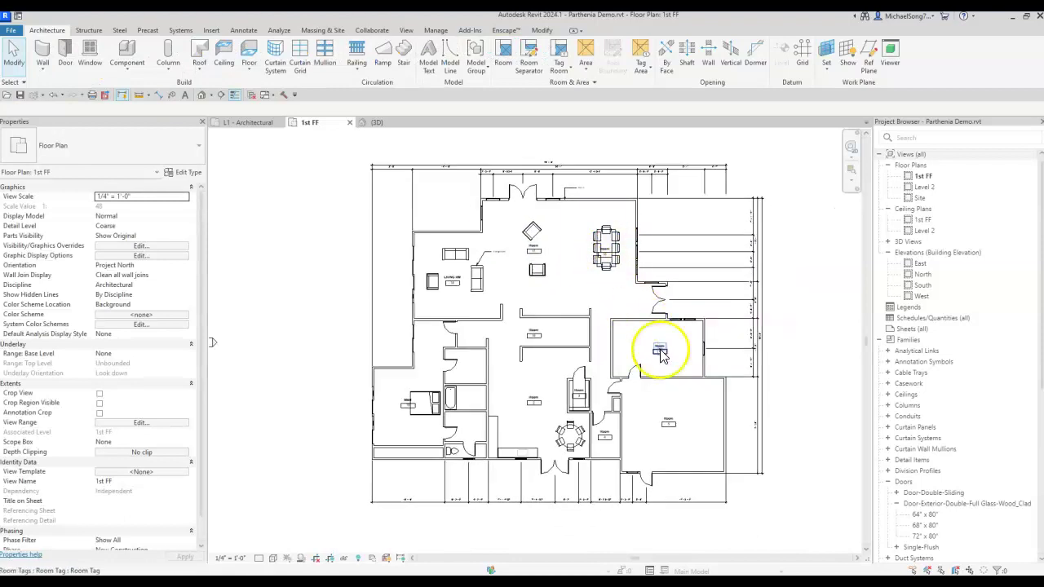
scroll(660, 352, "up", 3)
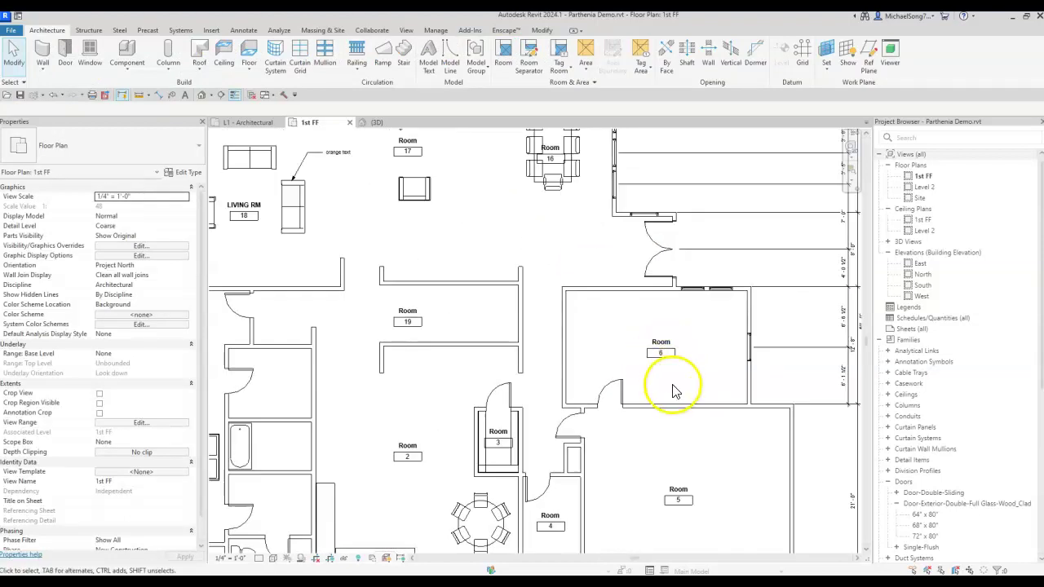
scroll(670, 407, "down", 3)
scroll(667, 444, "up", 2)
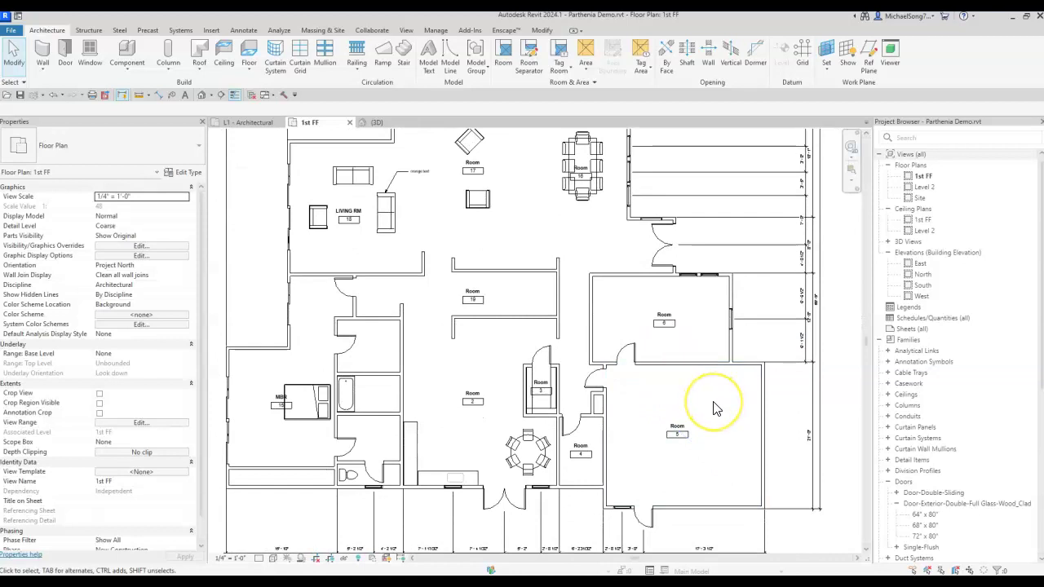
middle_click_drag(675, 233, 673, 261)
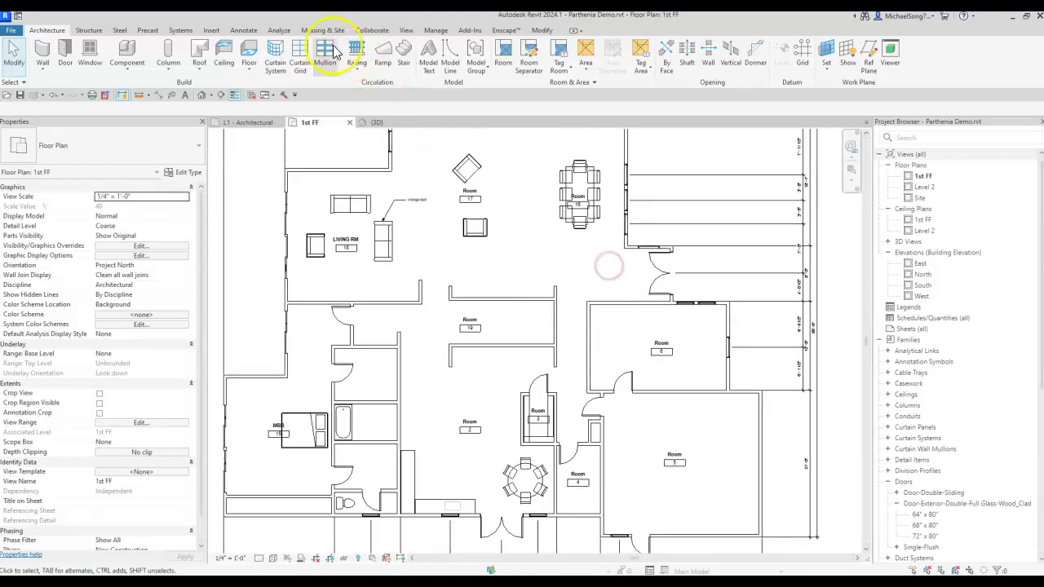
left_click(243, 31)
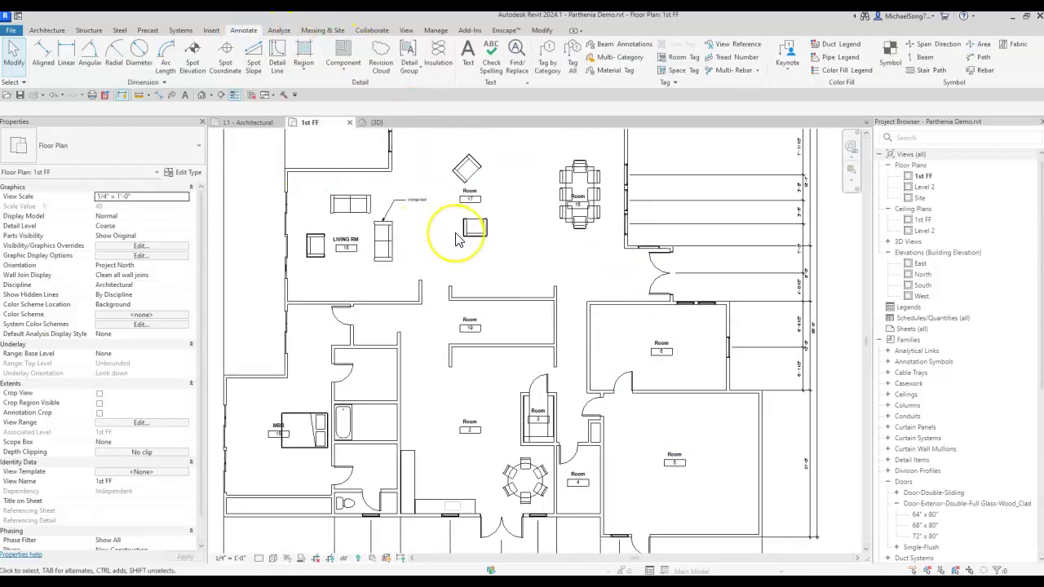
scroll(405, 210, "up", 2)
Step: Nudge the orange text note left, delete it, then undo the deletion
left_click(407, 202)
left_click_drag(408, 201, 397, 201)
middle_click_drag(371, 205, 391, 289)
scroll(424, 288, "up", 3)
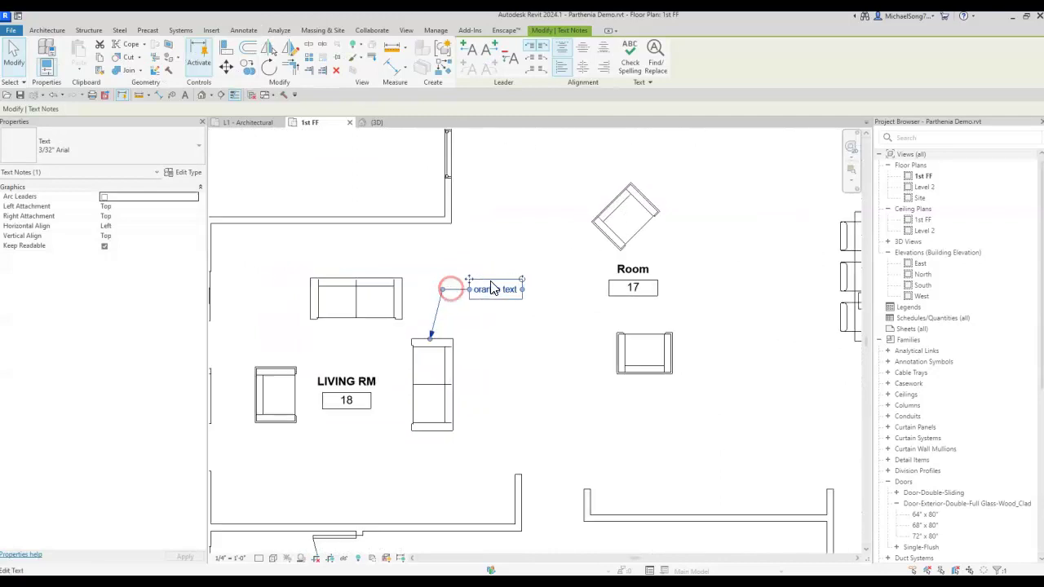
key("Delete")
left_click(413, 383)
key("ctrl+z")
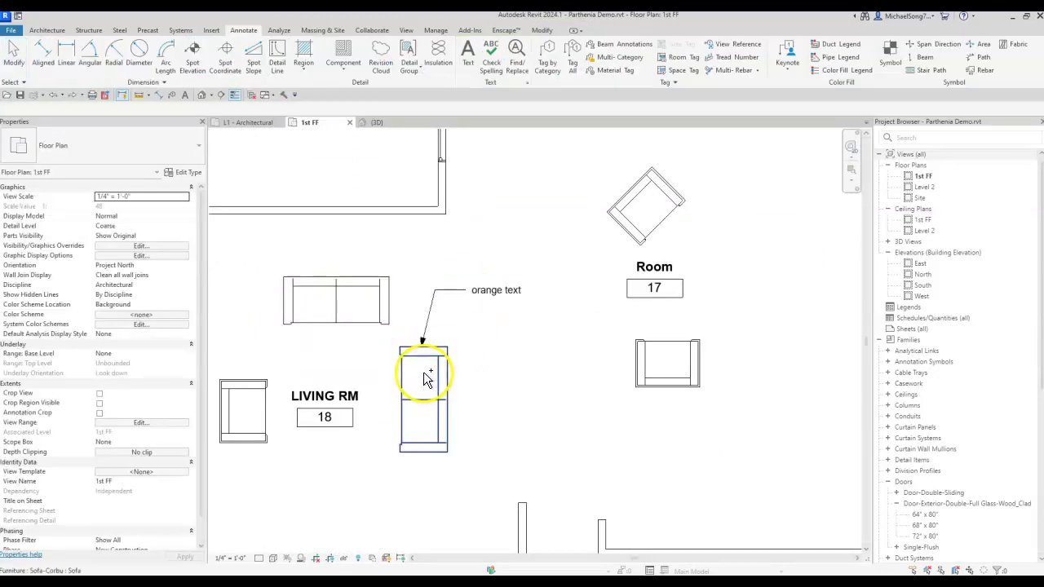
Step: Replace the orange note's text with SOFA
left_click(496, 293)
left_click(501, 291)
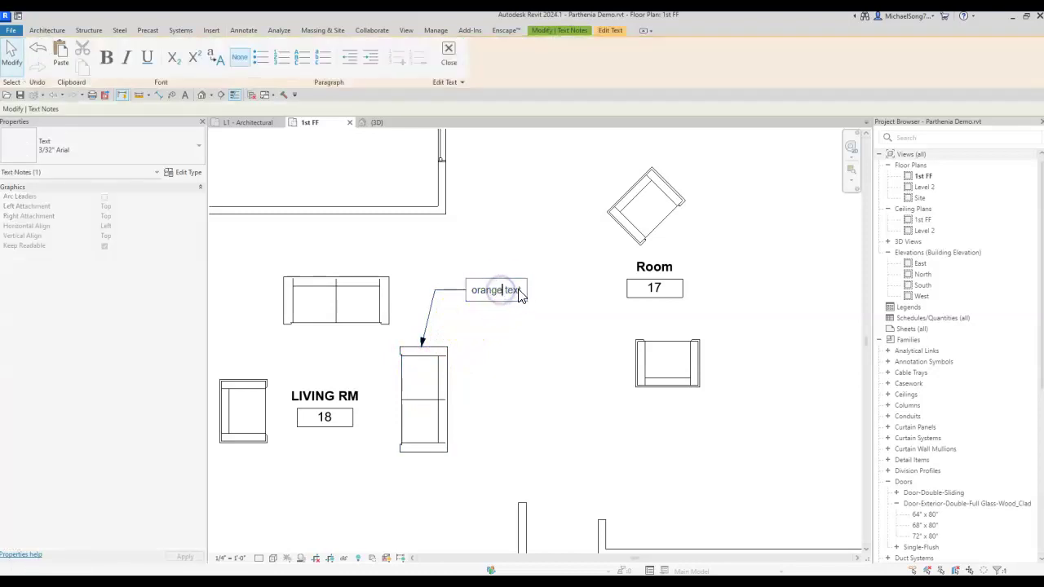
left_click_drag(512, 295, 454, 297)
type("so")
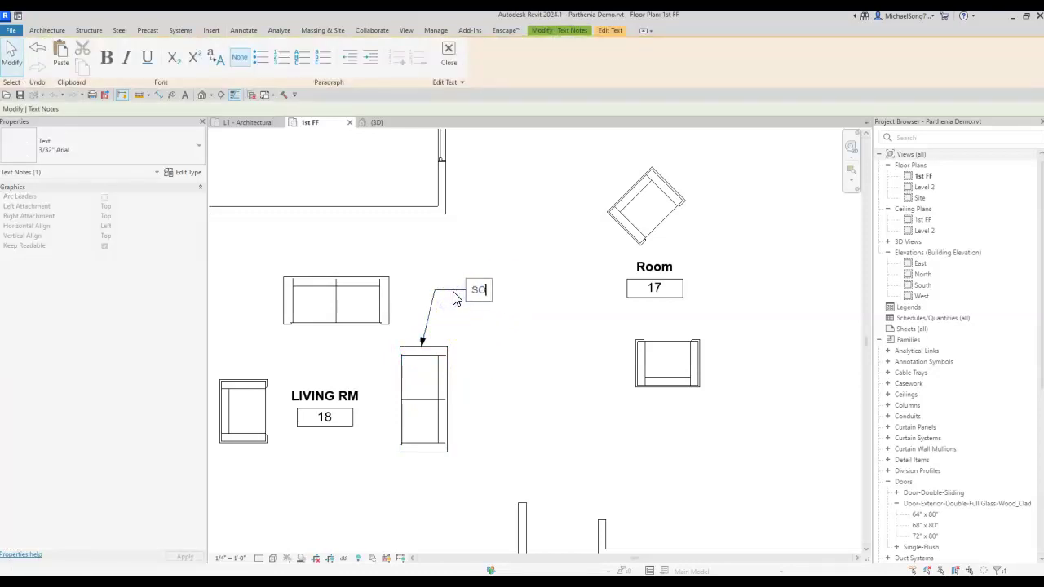
left_click(604, 383)
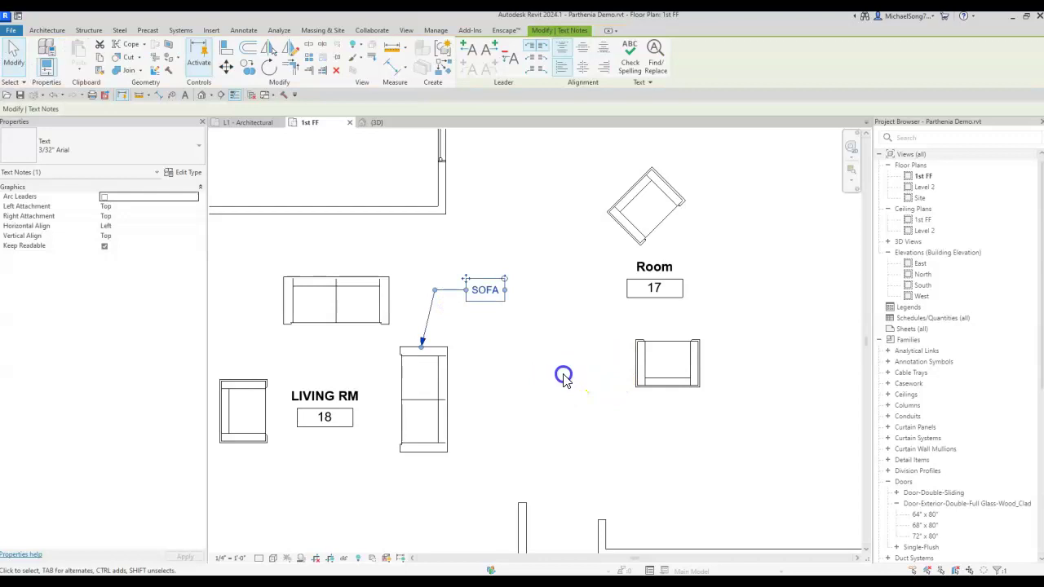
scroll(456, 373, "down", 1)
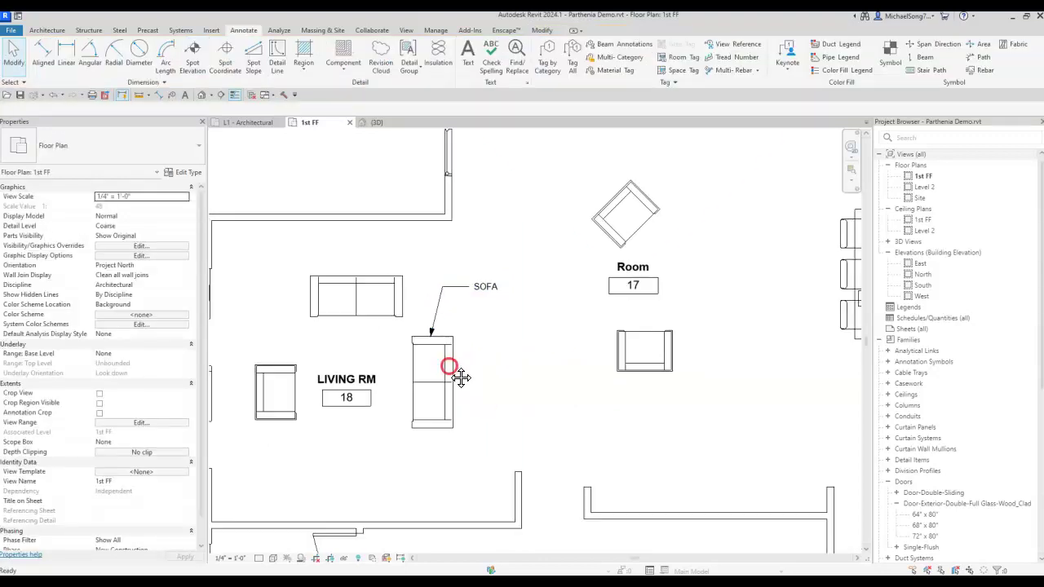
Step: Reposition the sofa in the living room and adjust the SOFA note's leader to point at it
left_click(485, 285)
mouse_move(432, 342)
left_mouse_down()
mouse_move(411, 272)
mouse_move(402, 334)
mouse_move(429, 339)
left_mouse_up()
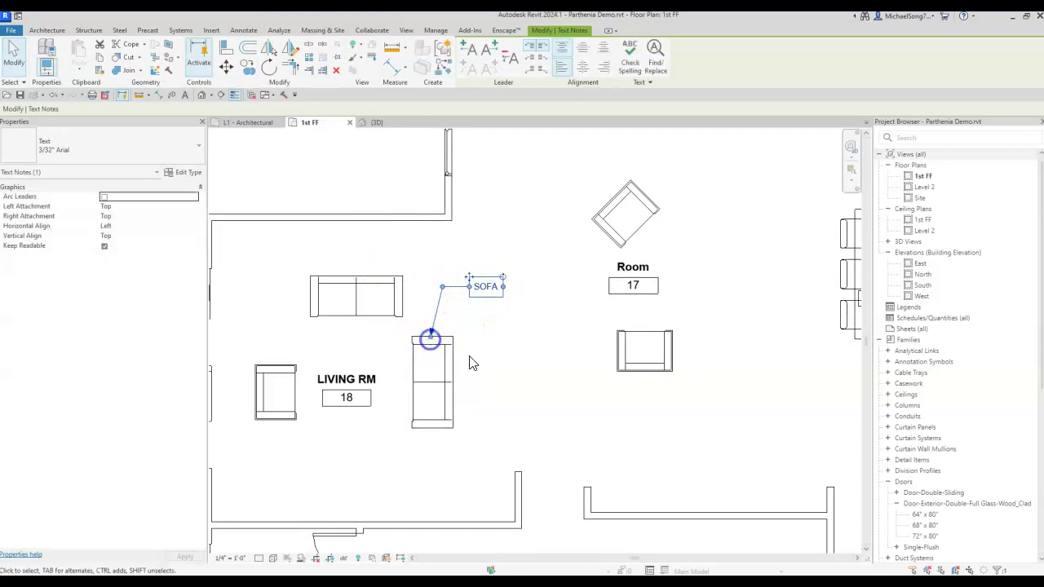
left_click(468, 360)
scroll(468, 361, "down", 2)
left_click_drag(459, 380, 525, 392)
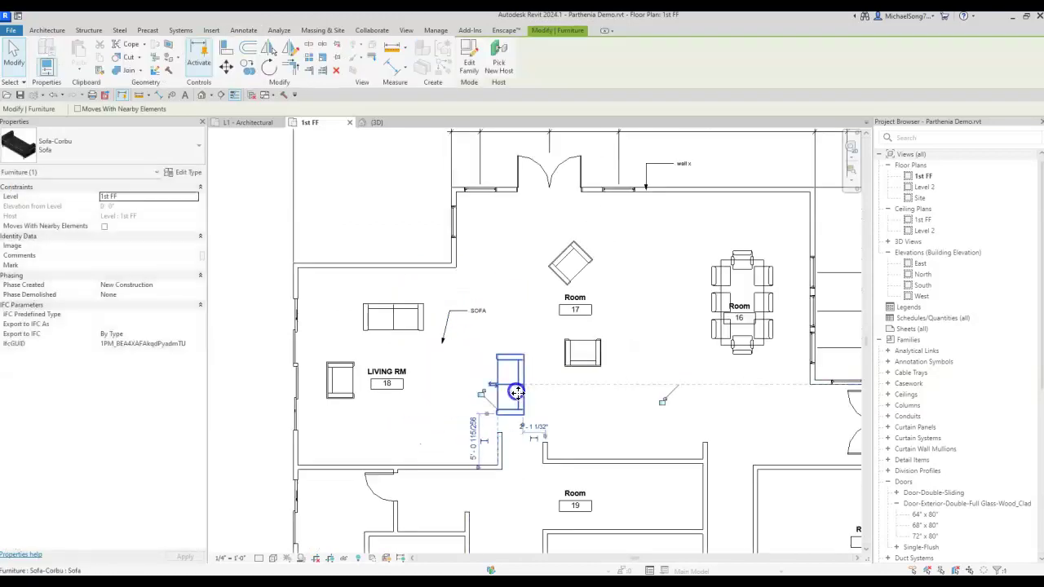
left_click(486, 318)
left_click_drag(486, 317, 540, 324)
left_click_drag(524, 368, 479, 363)
left_click(514, 323)
left_click_drag(514, 323, 497, 316)
left_click(508, 354)
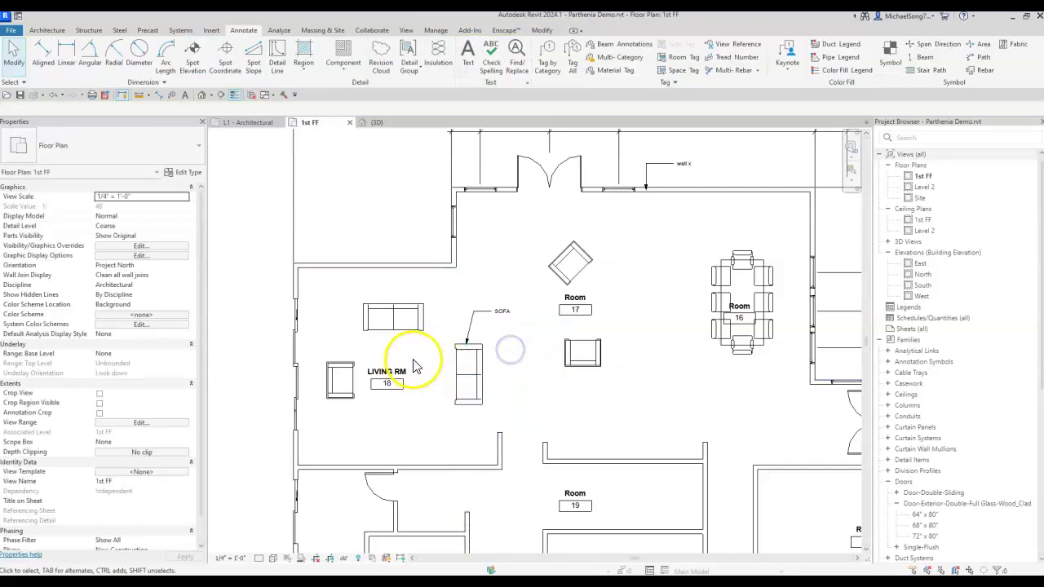
Step: Tag by Category on the sofa above LIVING RM, triggering the No Tag Loaded prompt
scroll(387, 314, "up", 3)
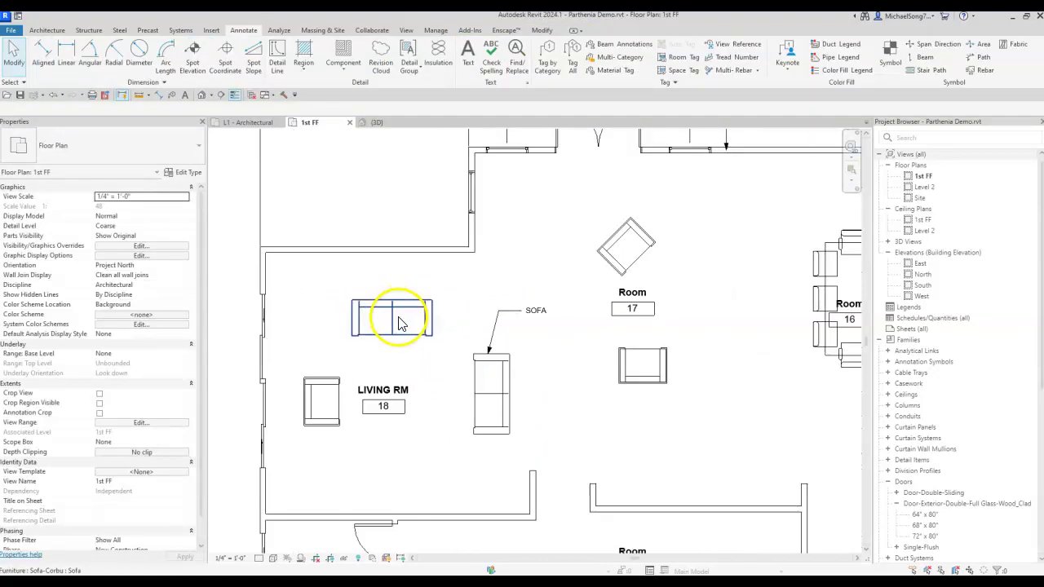
left_click(547, 63)
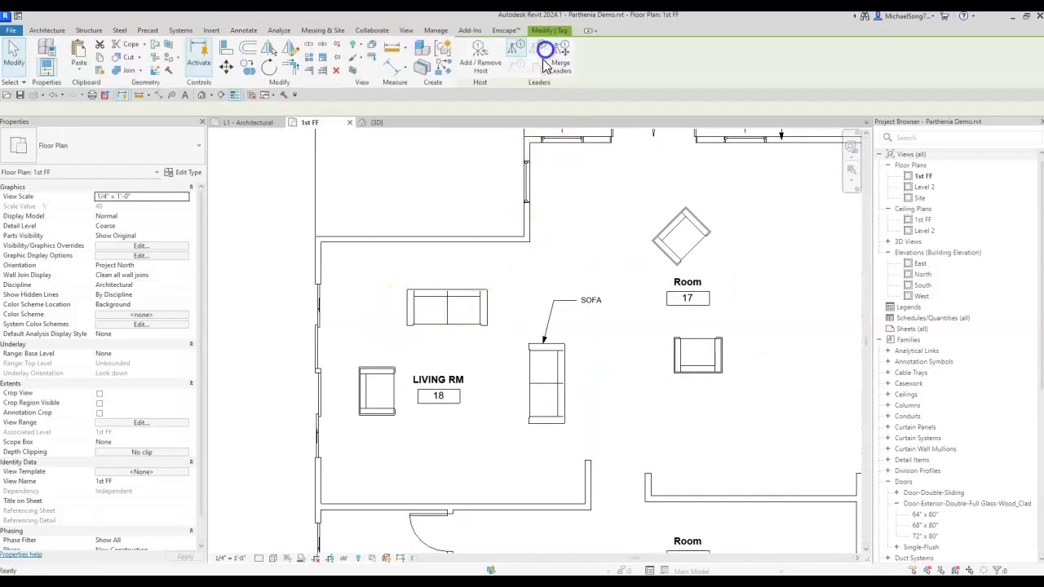
left_click(454, 304)
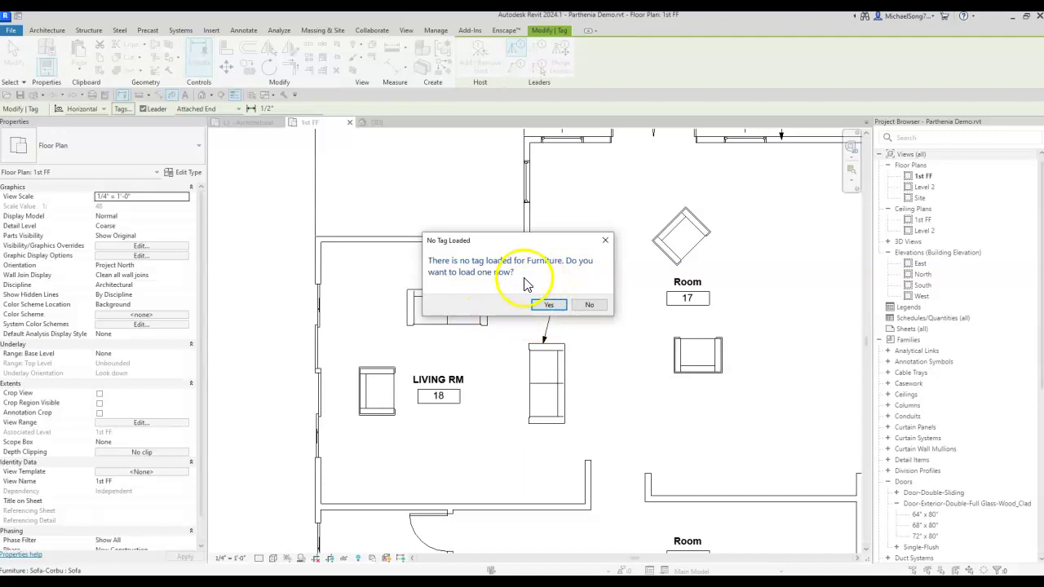
Step: Agree to load a tag, back out of the Load Family browser, and retry tagging the sofa
left_click(548, 306)
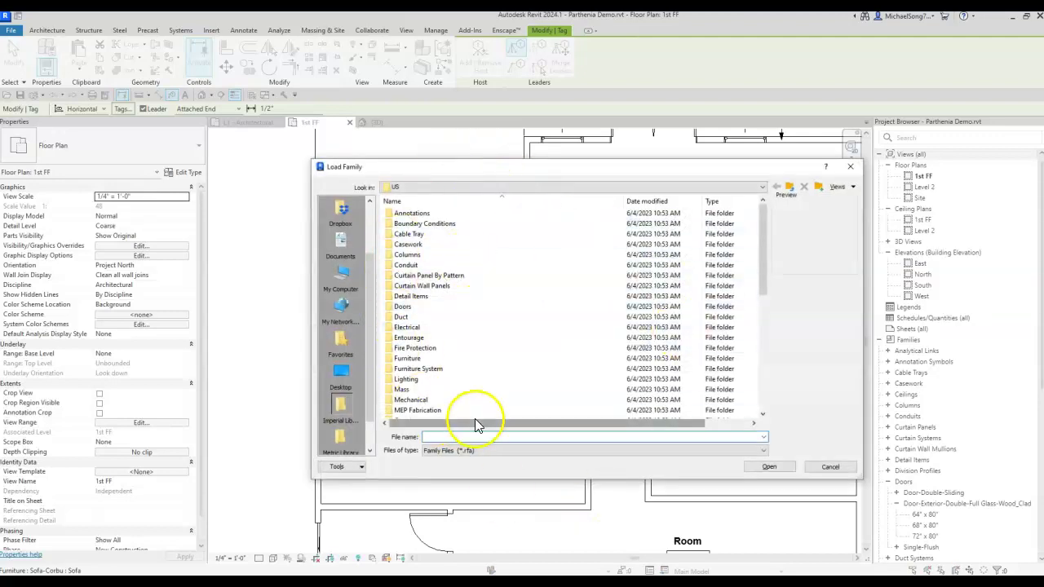
double_click(412, 215)
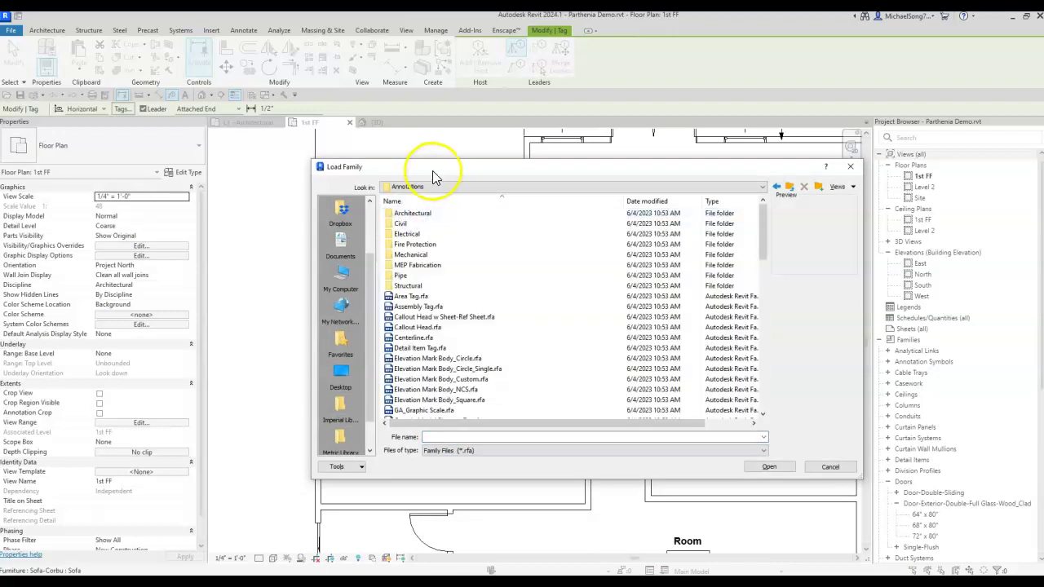
left_click(835, 468)
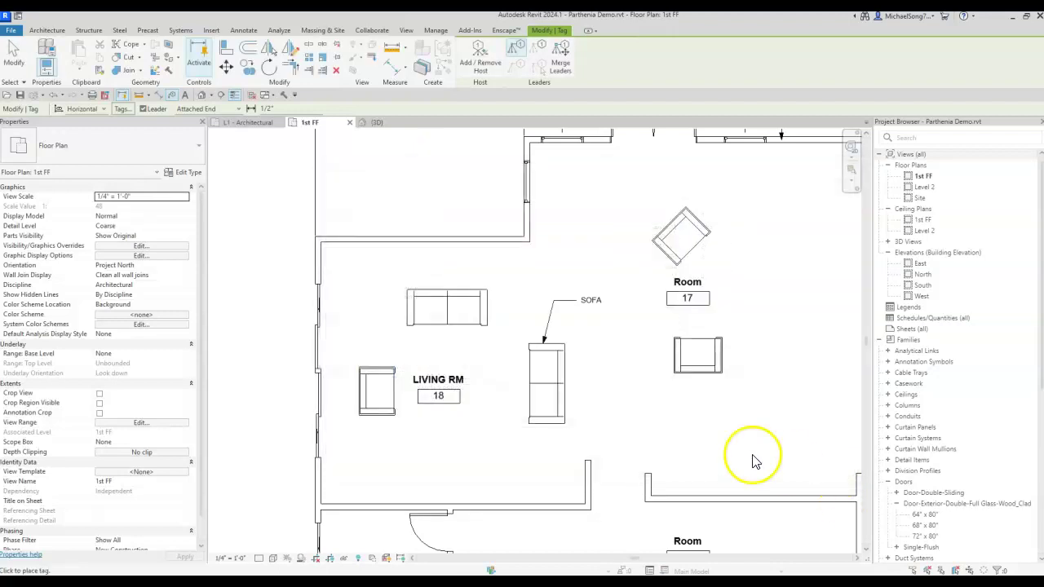
left_click(444, 296)
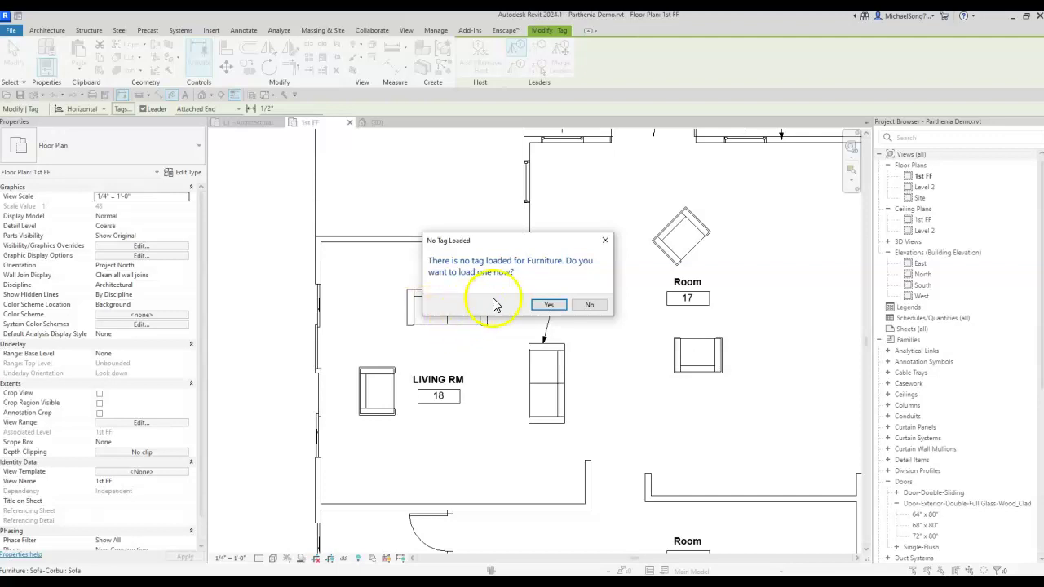
Step: Load Furniture Tag.rfa from Annotations > Architectural after previewing the other furniture tag families
left_click(551, 306)
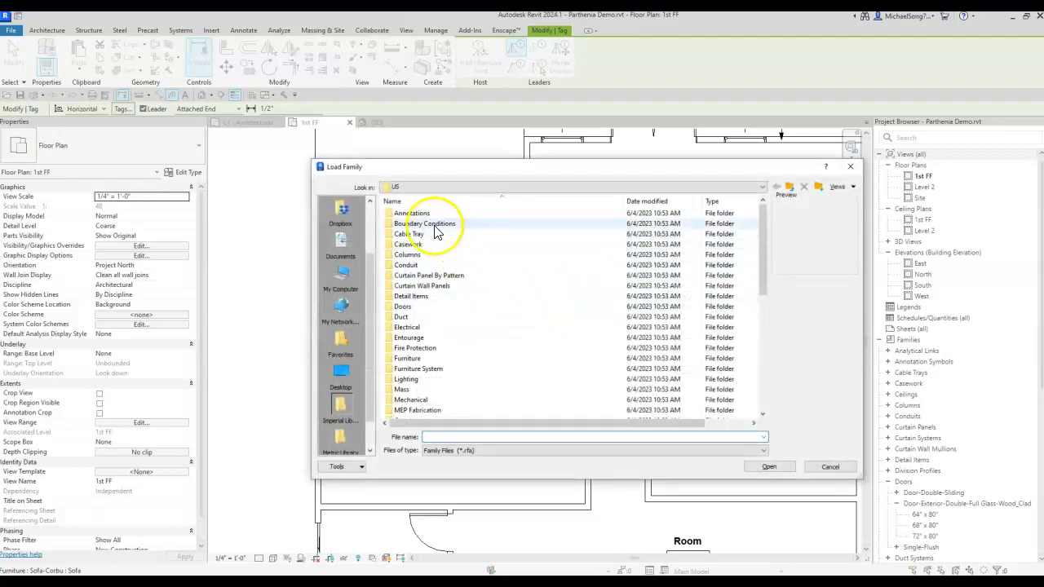
double_click(415, 215)
scroll(433, 334, "down", 8)
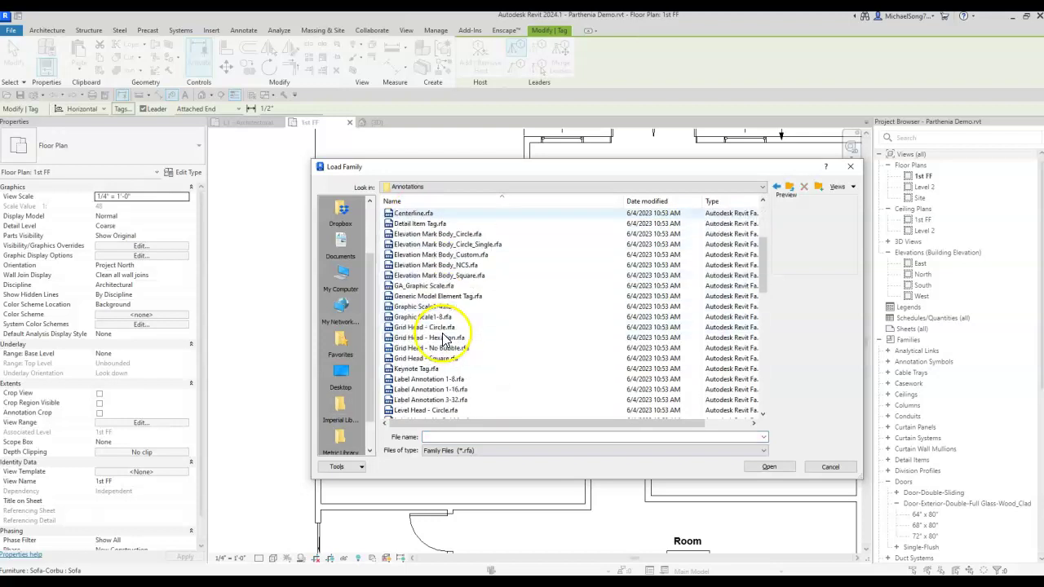
scroll(441, 349, "up", 7)
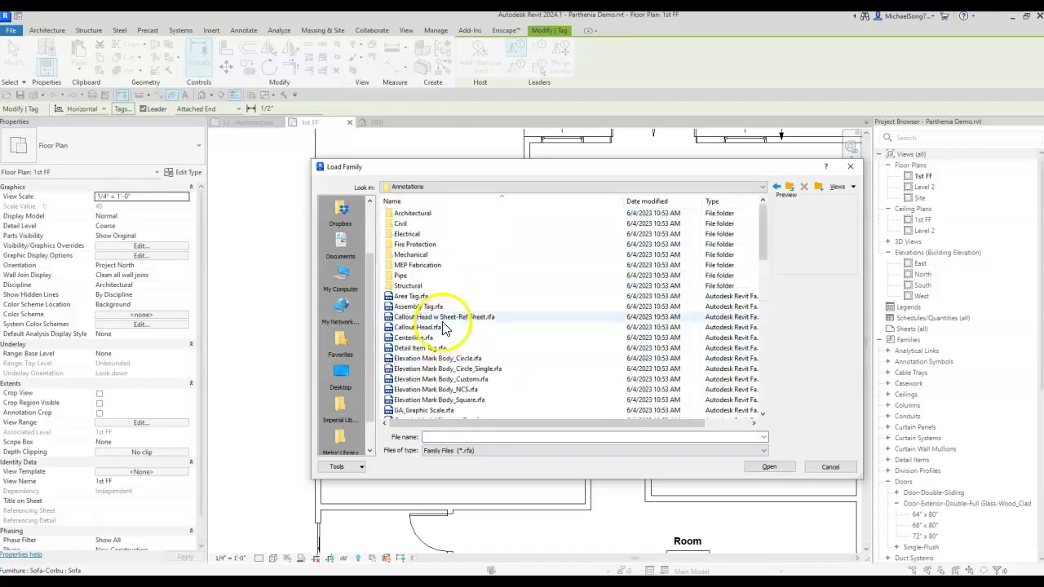
double_click(412, 213)
left_click(428, 296)
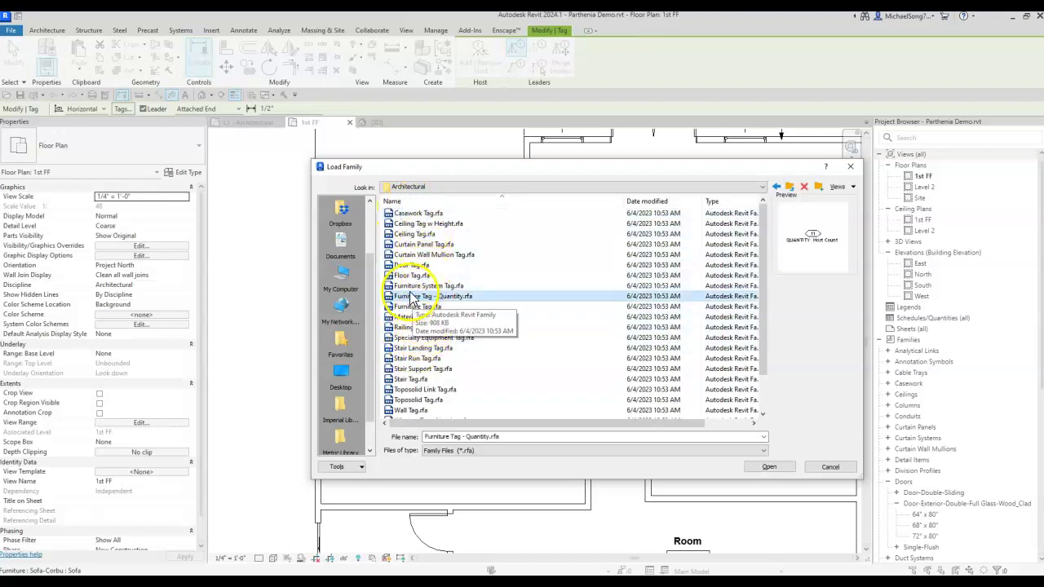
left_click(416, 286)
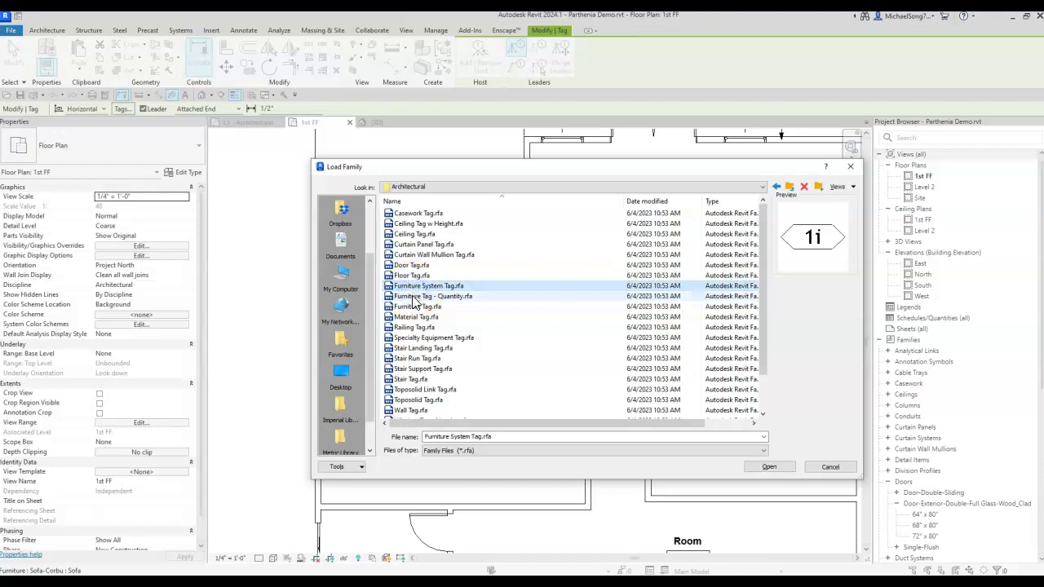
left_click(418, 297)
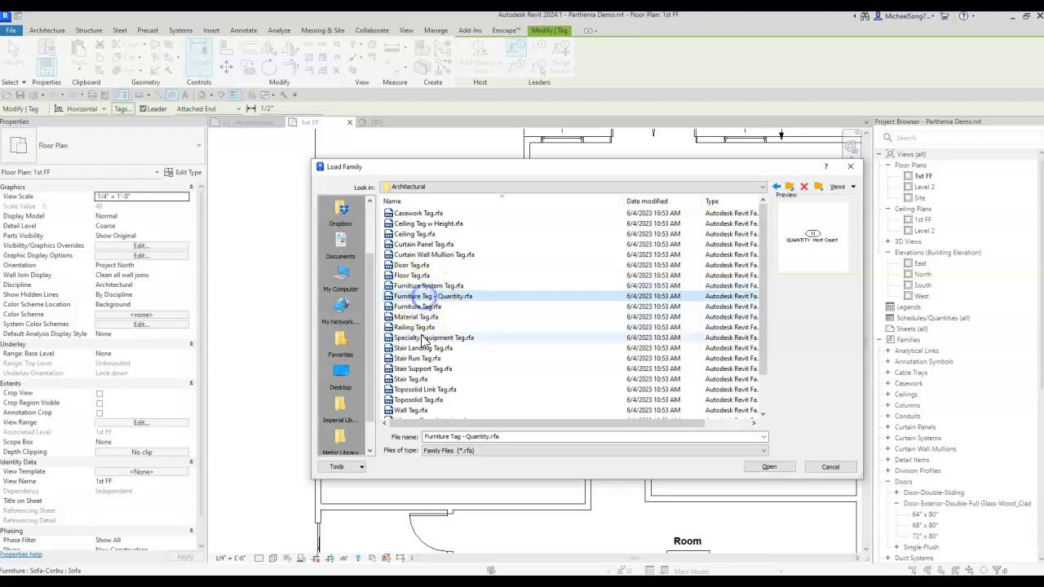
left_click(414, 307)
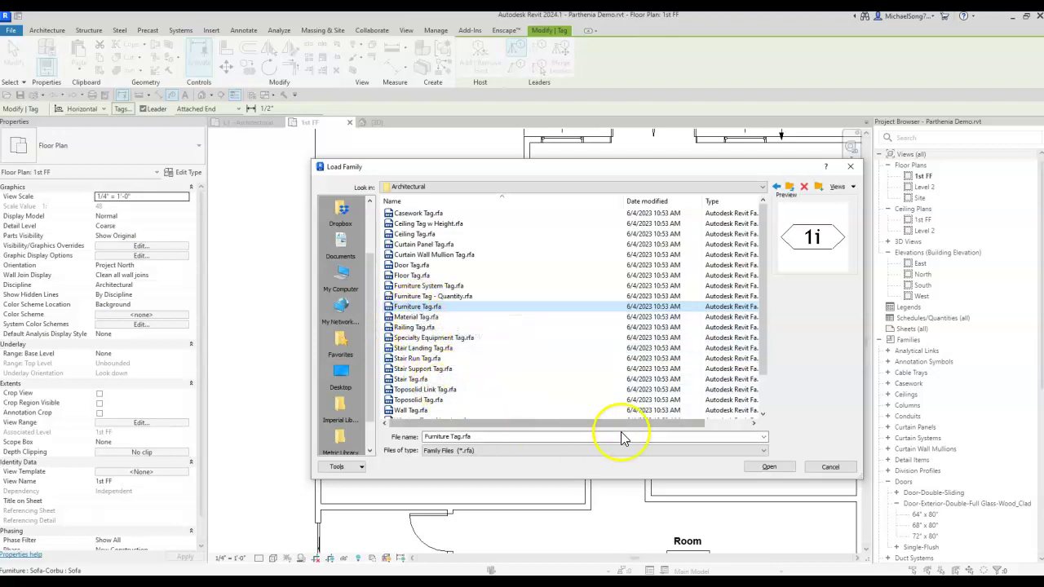
left_click(770, 467)
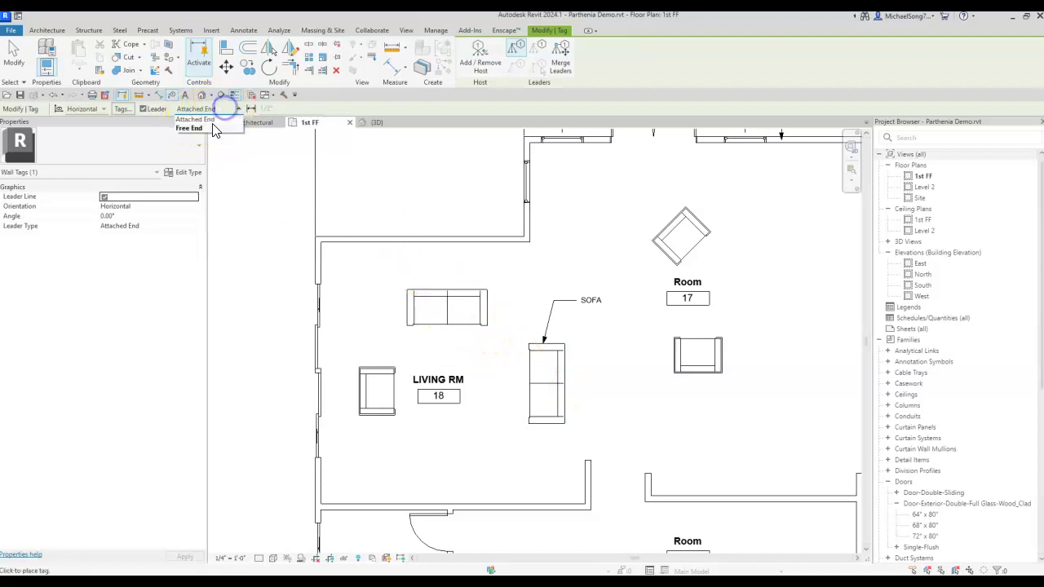
Step: With a Free End leader, tag the sofa and place the furniture tag above it
left_click(192, 130)
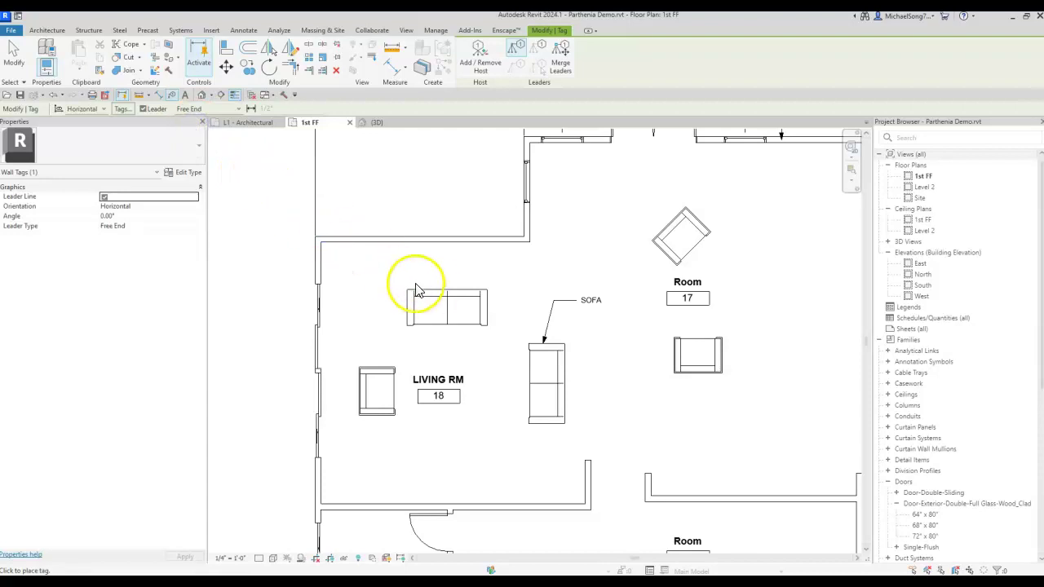
left_click(445, 298)
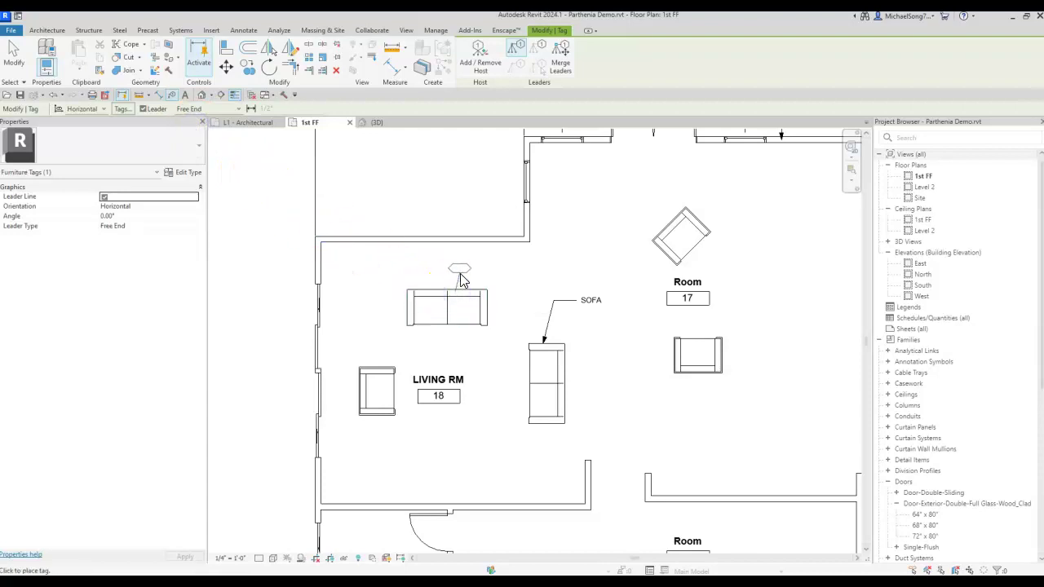
left_click(474, 279)
scroll(461, 316, "up", 3)
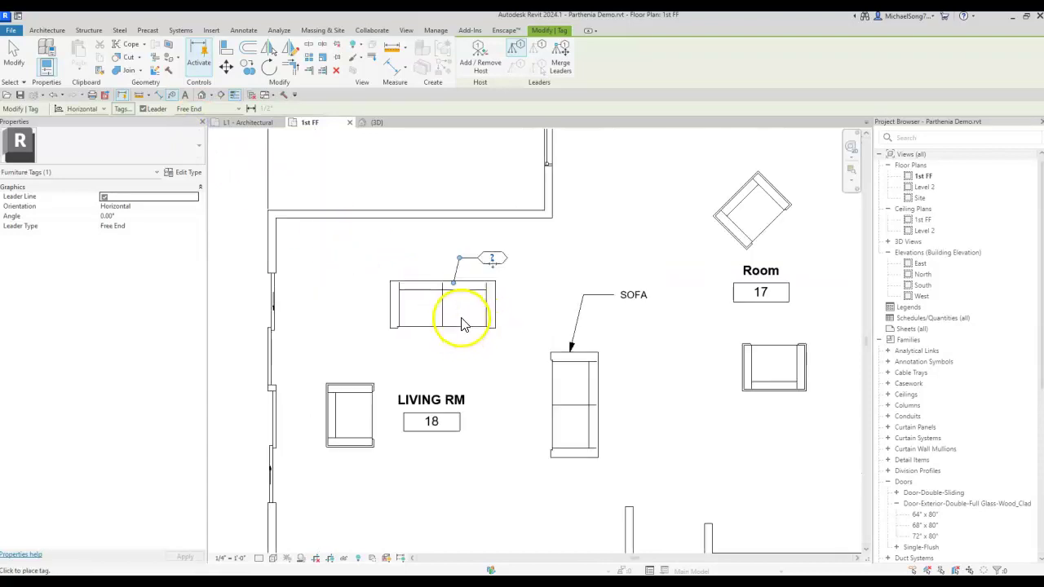
left_click(649, 301)
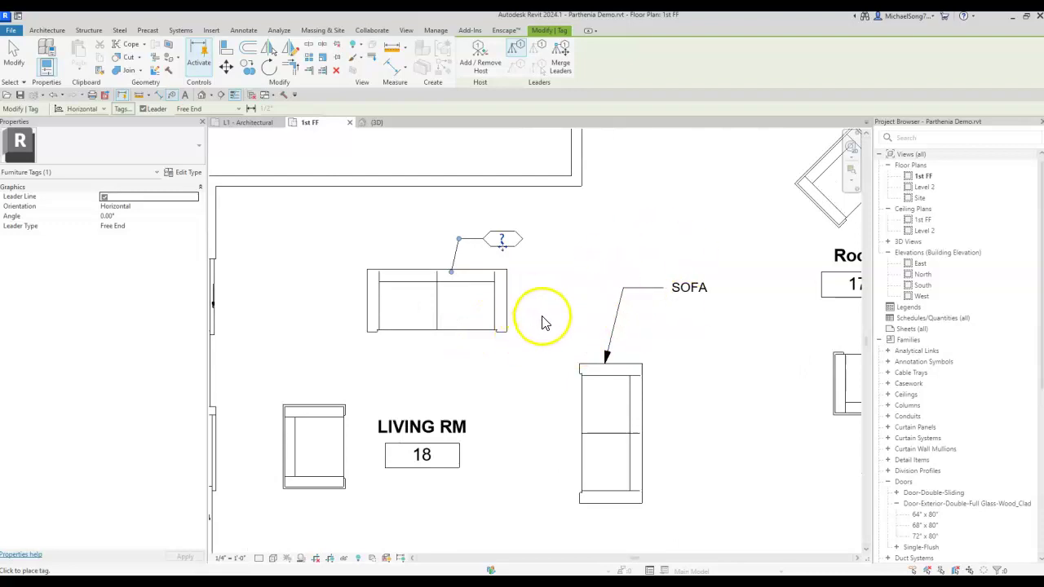
key("Escape")
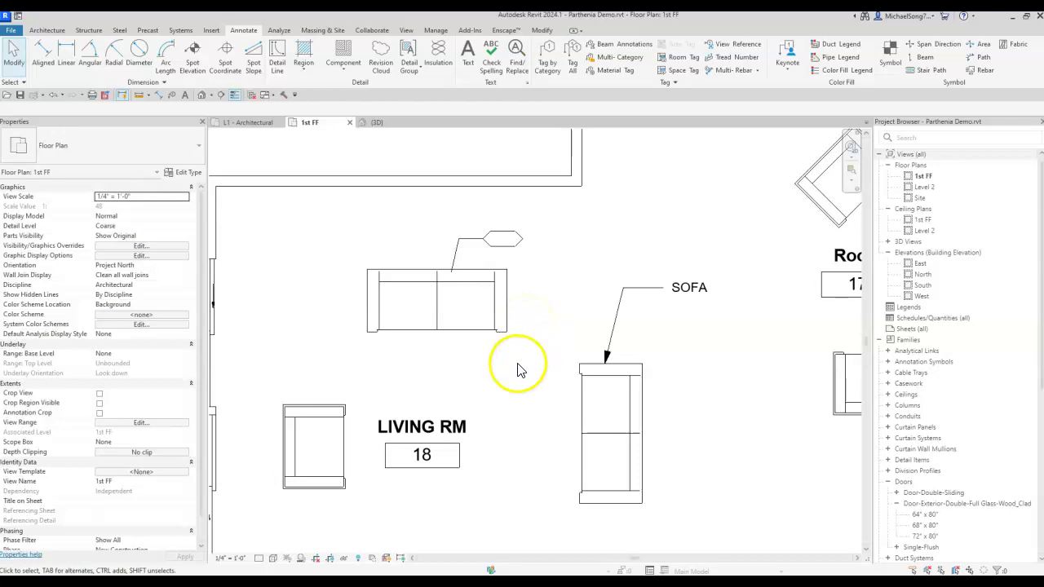
Step: Nudge the sofa to confirm the tag follows, recentre the plan, and select the furniture tag
left_click(495, 332)
left_click_drag(495, 318, 466, 327)
left_click(478, 286)
left_click(481, 250)
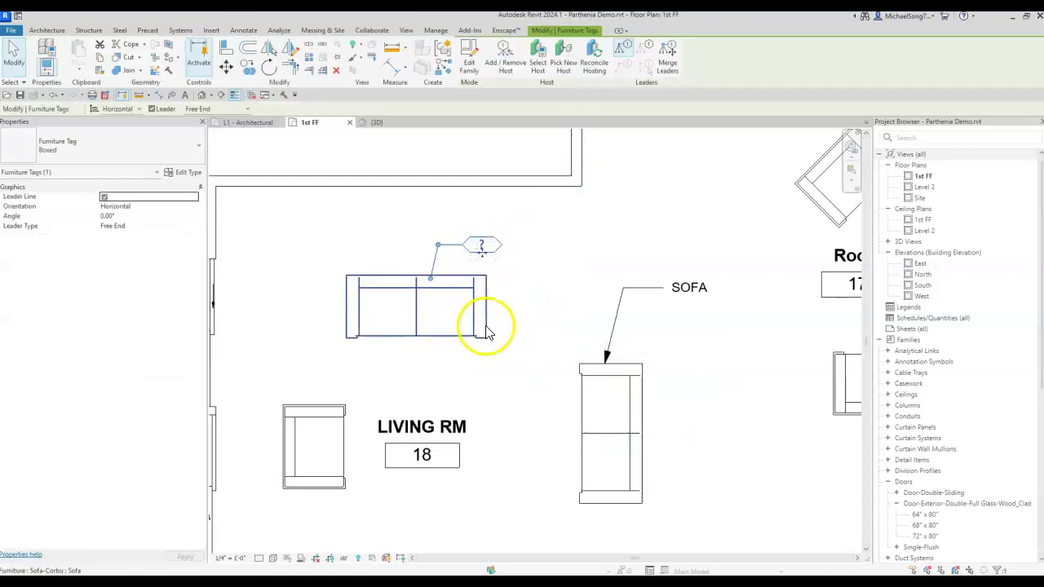
left_click(513, 319)
scroll(436, 295, "up", 4)
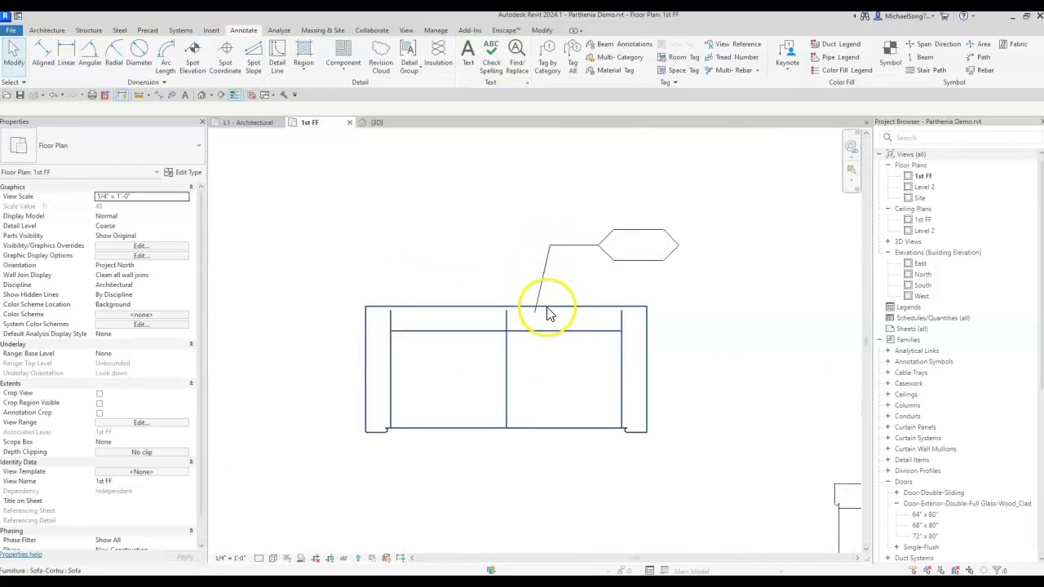
scroll(542, 316, "down", 3)
middle_click_drag(698, 379, 681, 356)
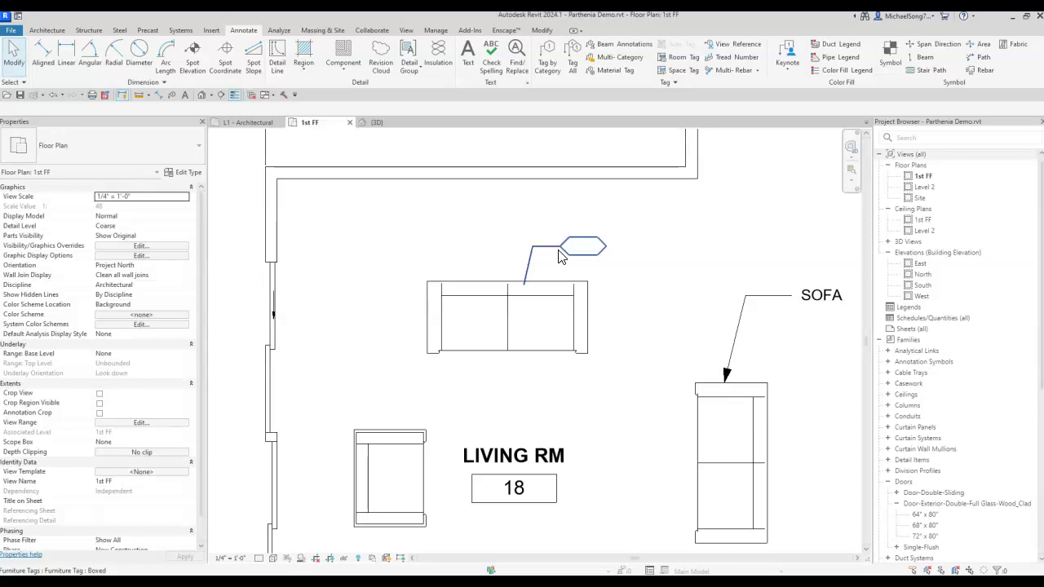
left_click(767, 296)
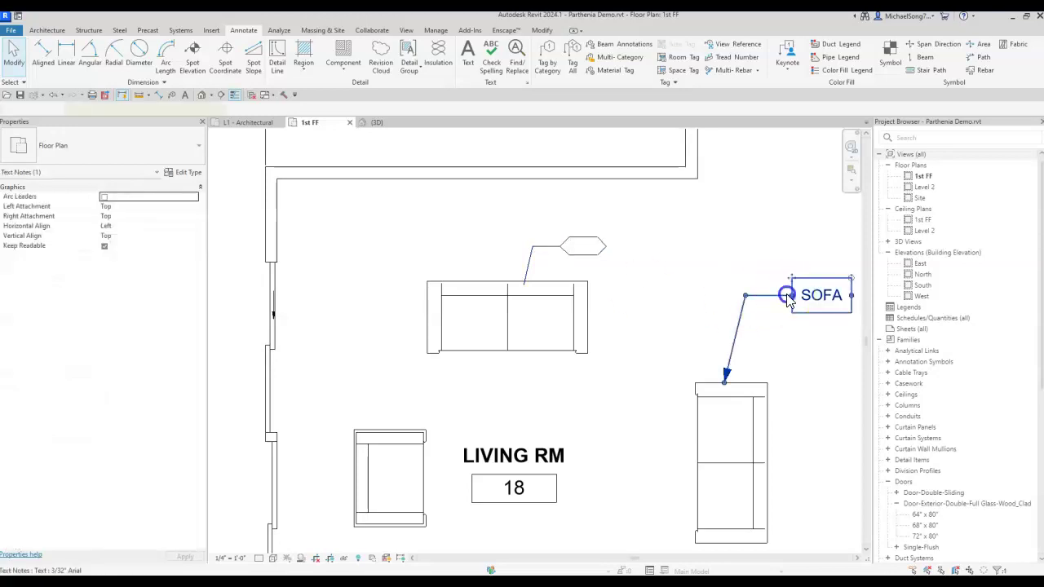
left_click(571, 248)
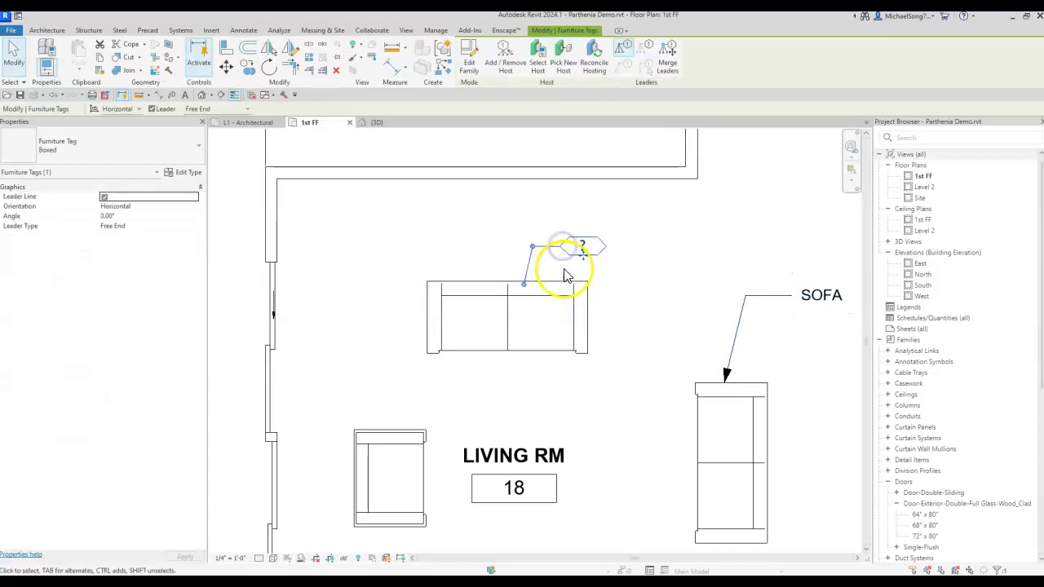
Step: Give the furniture tag type a Dot Filled 1/16" leader arrowhead
left_click(187, 174)
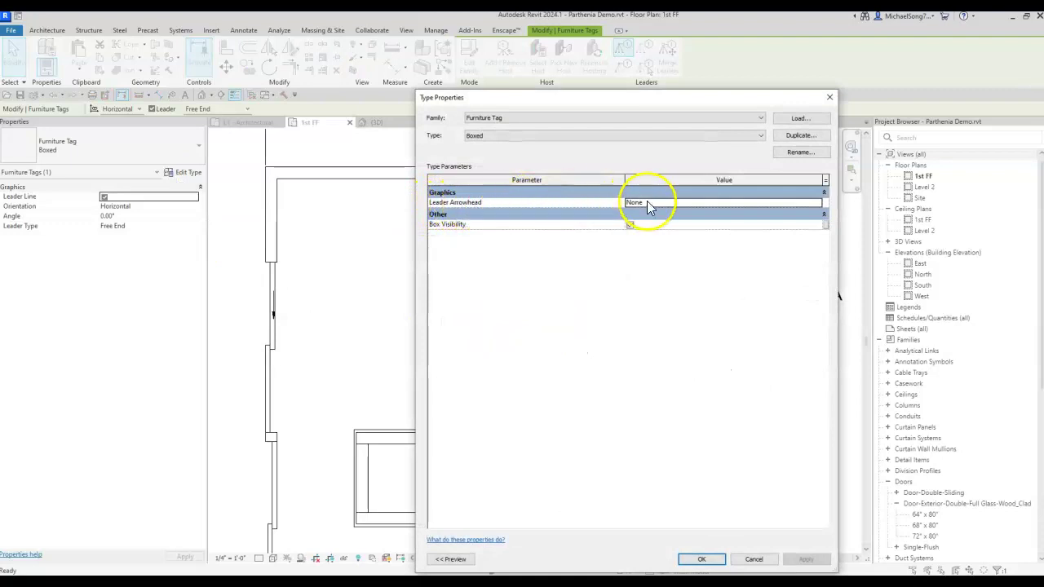
left_click_drag(652, 102, 833, 101)
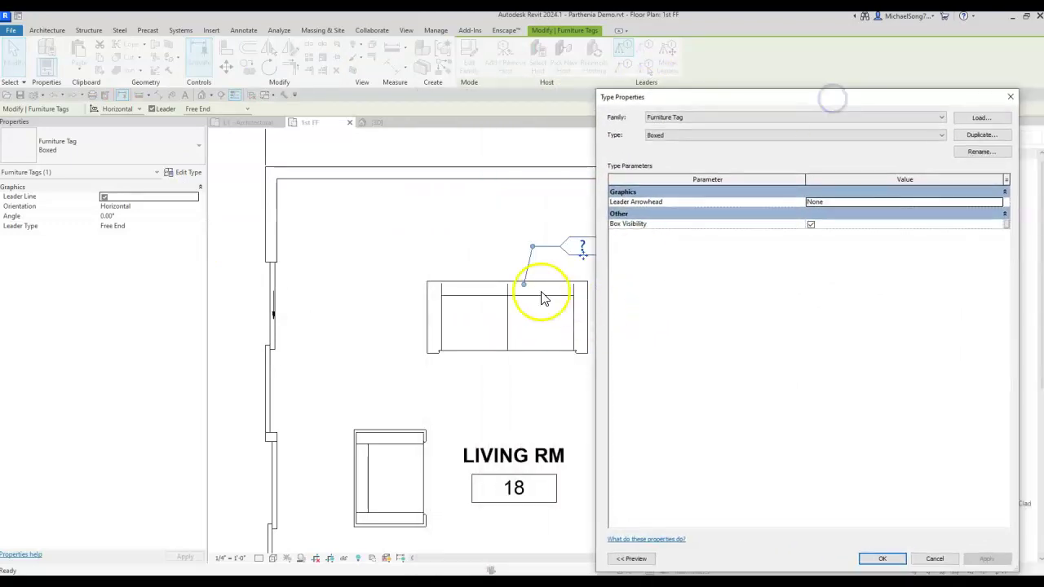
left_click(999, 204)
scroll(893, 249, "down", 3)
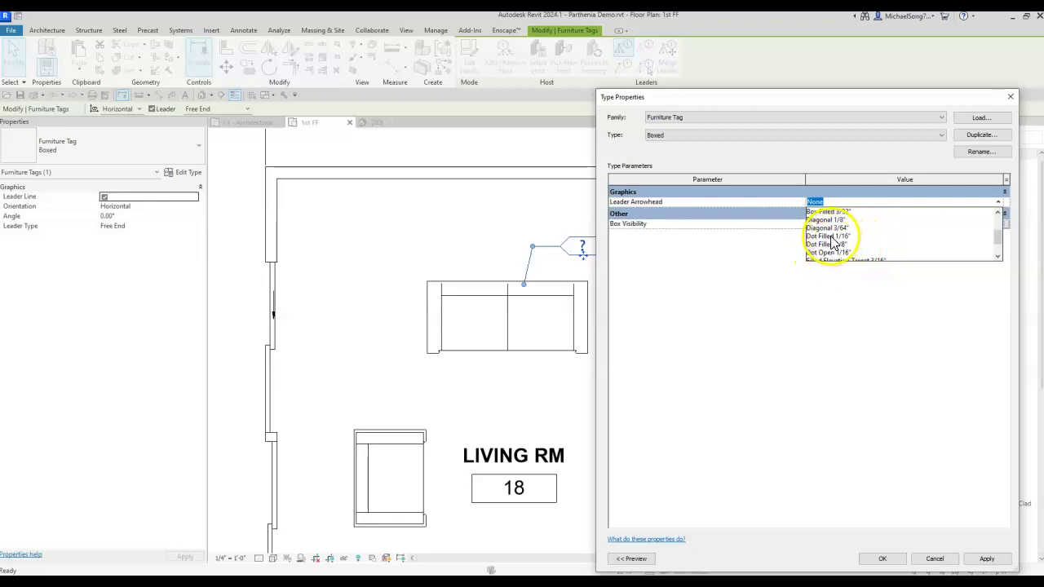
left_click(831, 237)
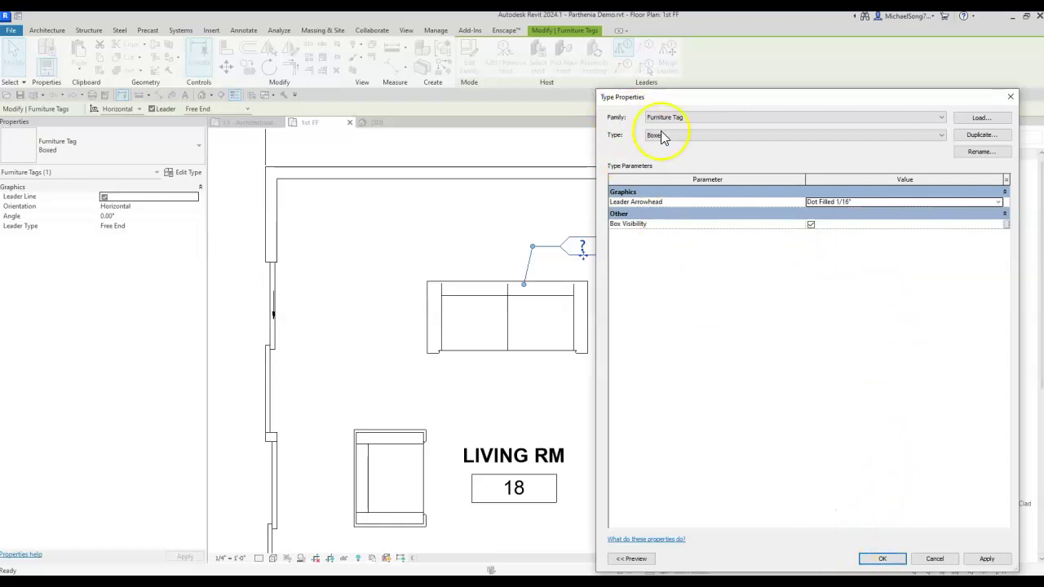
left_click(879, 559)
left_click(635, 415)
Step: Shift the sofa left then slightly right, and pan until the sofa and its tag are visible
mouse_move(571, 338)
left_mouse_down()
mouse_move(478, 345)
mouse_move(536, 349)
mouse_move(550, 333)
mouse_move(561, 345)
left_mouse_up()
left_click(654, 340)
scroll(559, 318, "up", 2)
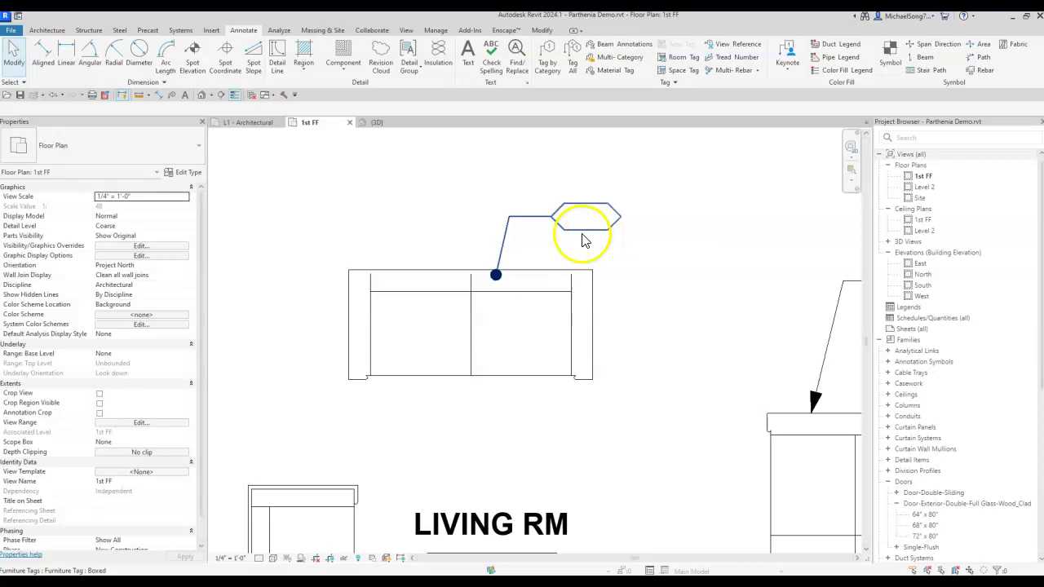
left_click(545, 294)
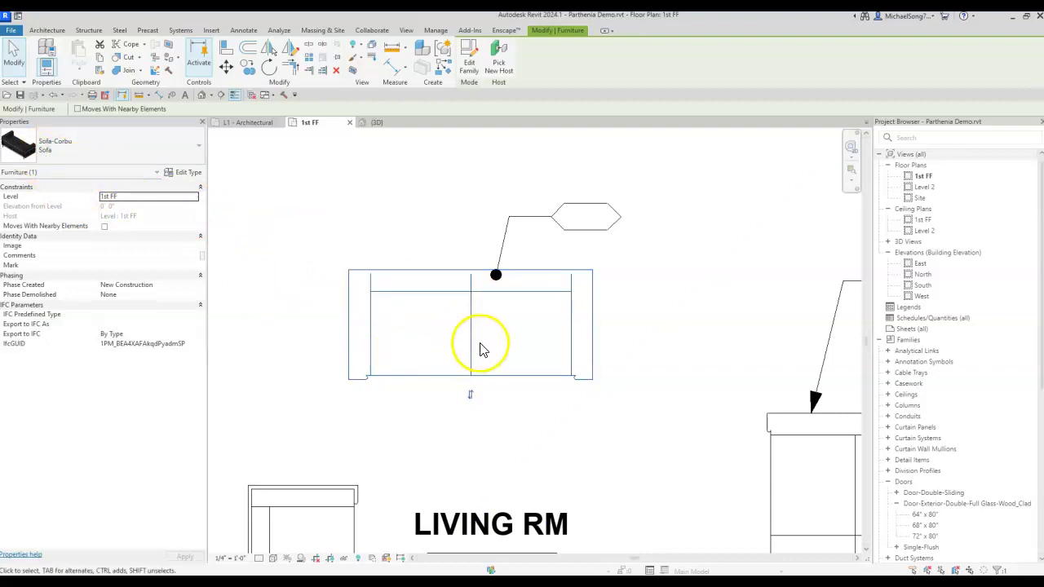
scroll(505, 349, "down", 4)
left_click_drag(574, 362, 606, 366)
left_click(618, 392)
scroll(542, 349, "up", 2)
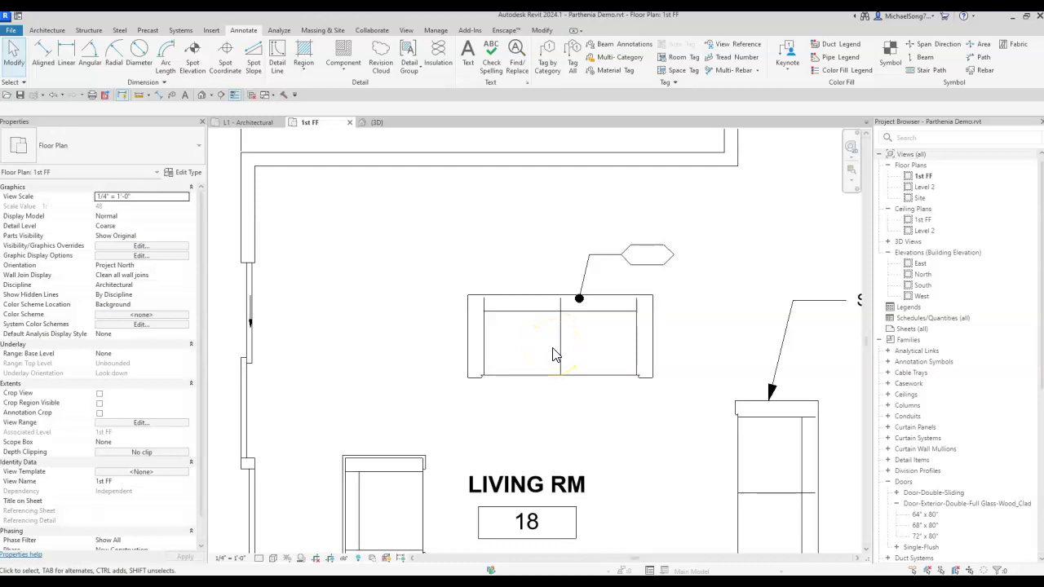
middle_click_drag(605, 416, 553, 386)
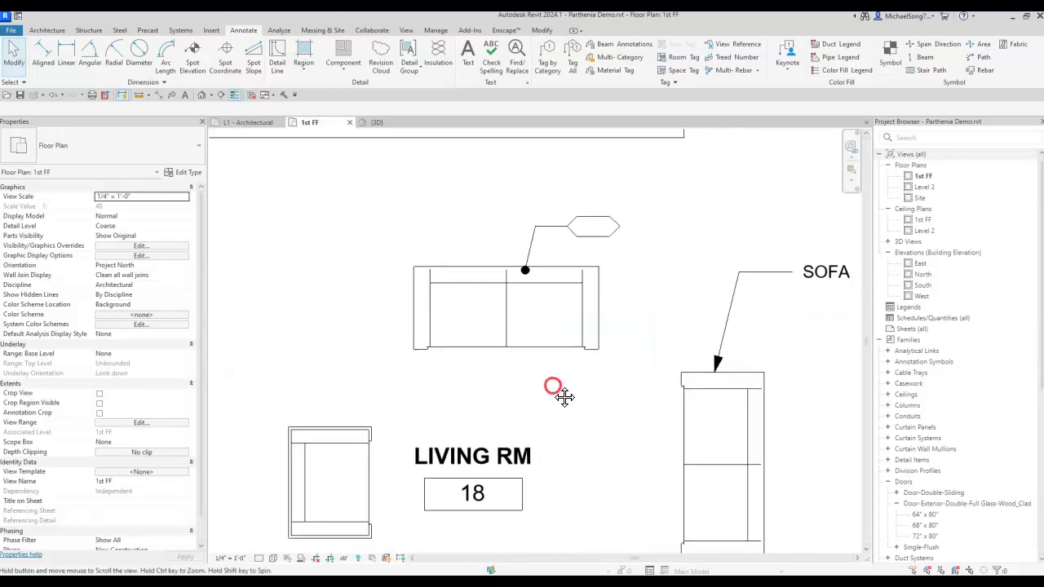
Step: Set the Corbu chair's Mark property to F4
left_click(506, 304)
left_click(476, 299)
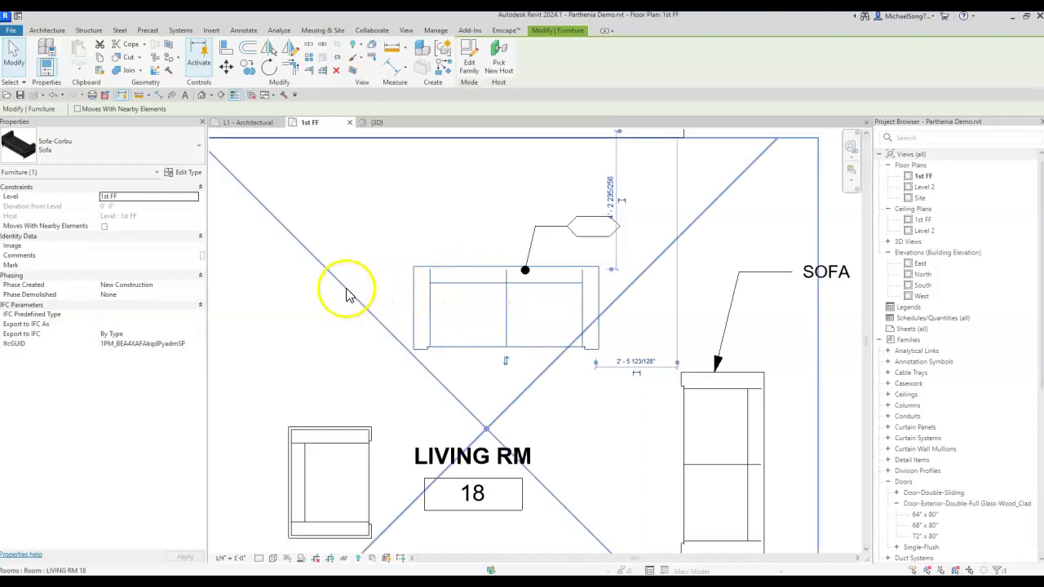
left_click(588, 391)
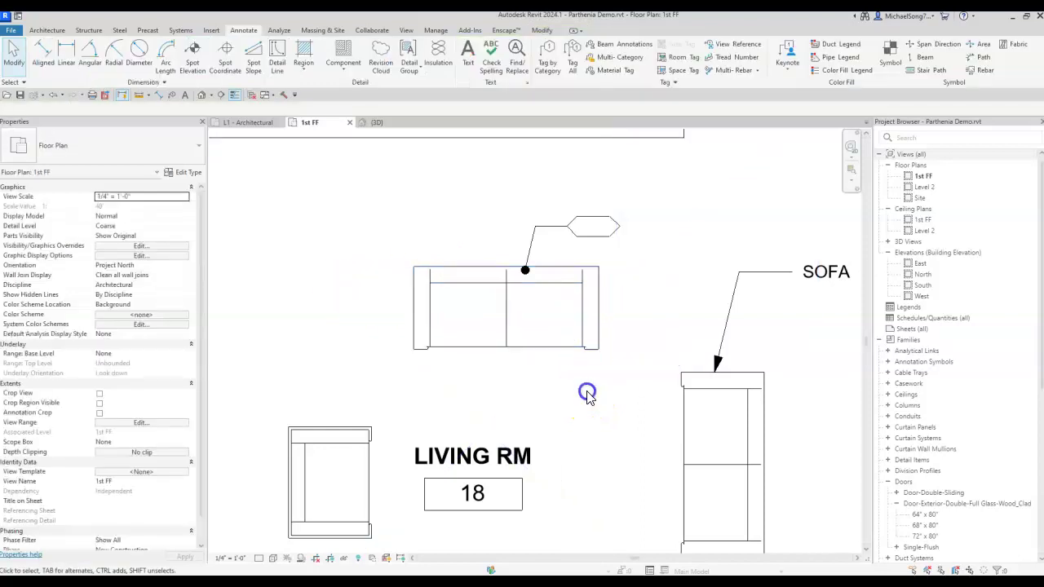
left_click(502, 326)
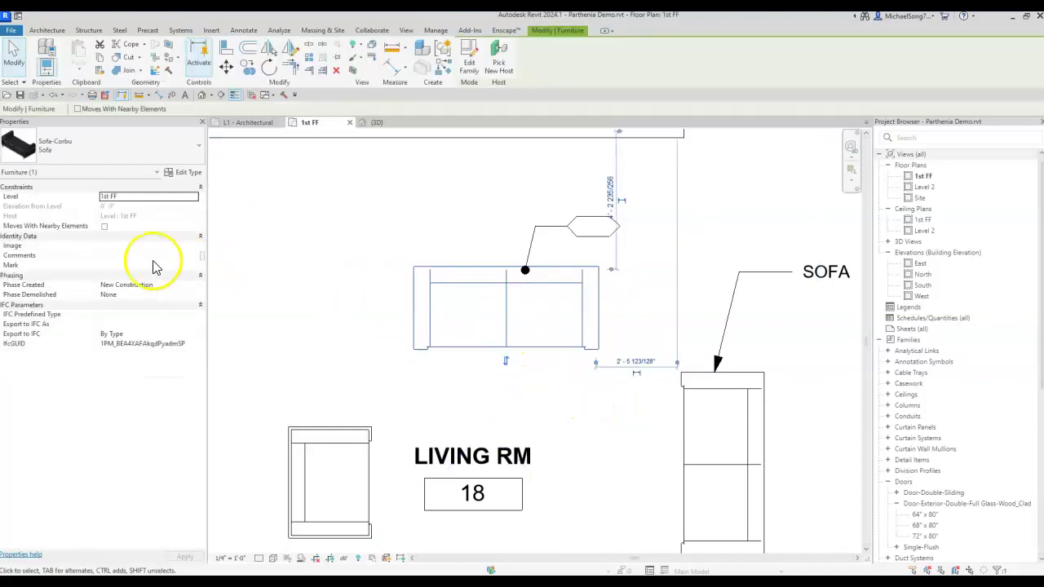
left_click(122, 266)
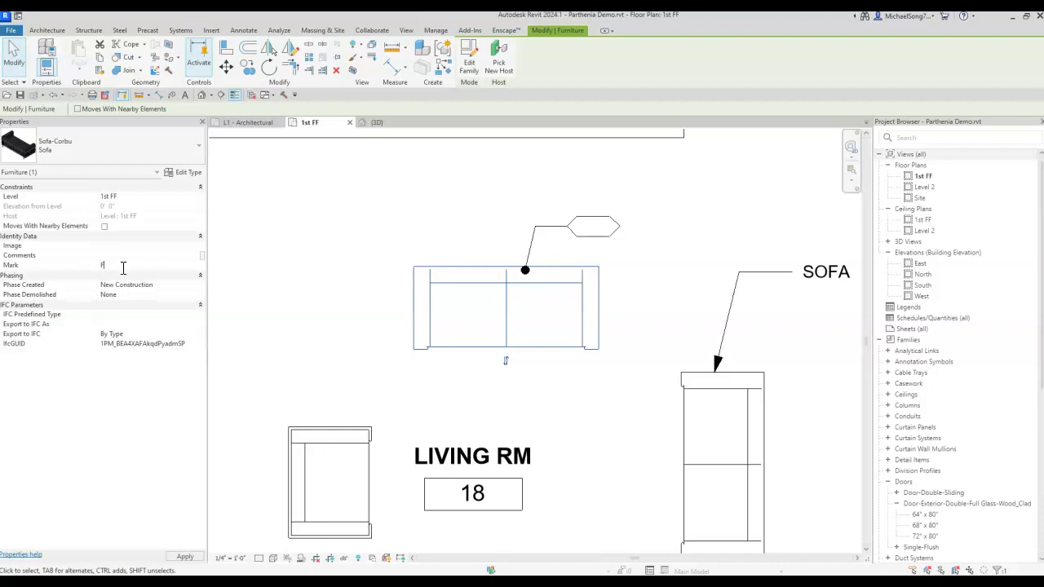
left_click(313, 242)
left_click(330, 434)
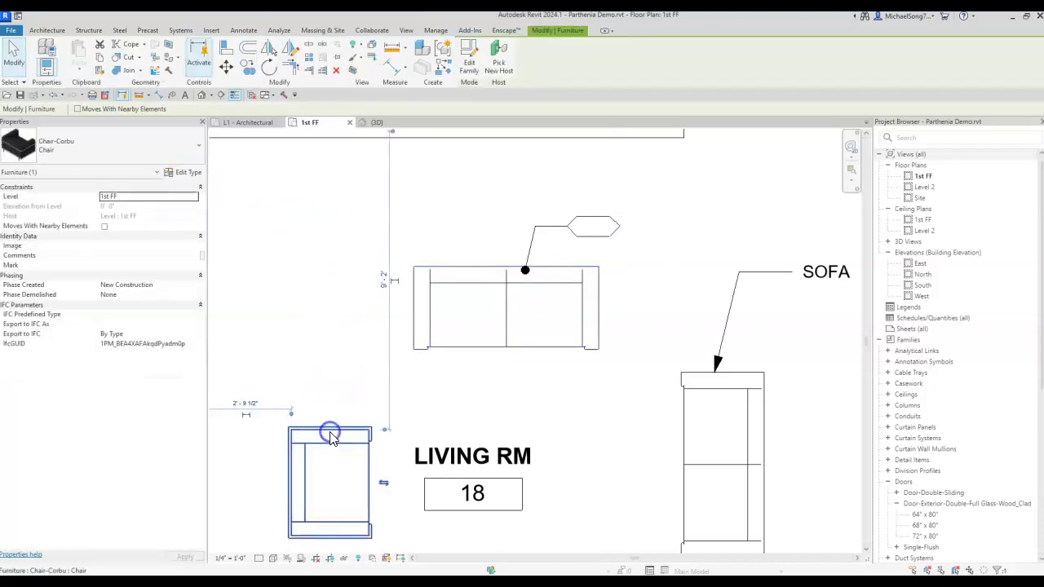
left_click(122, 265)
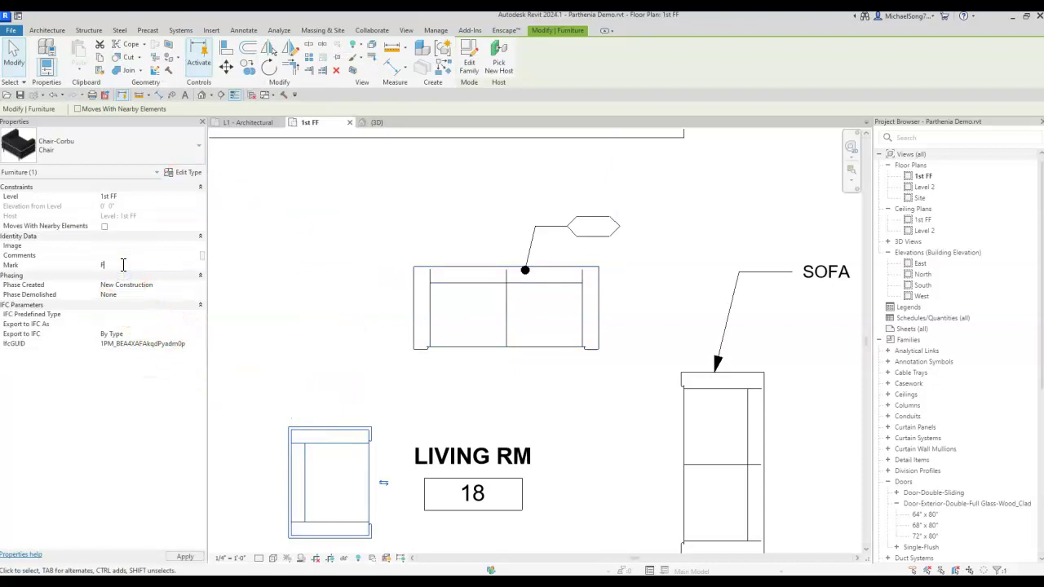
type("F4")
left_click(334, 368)
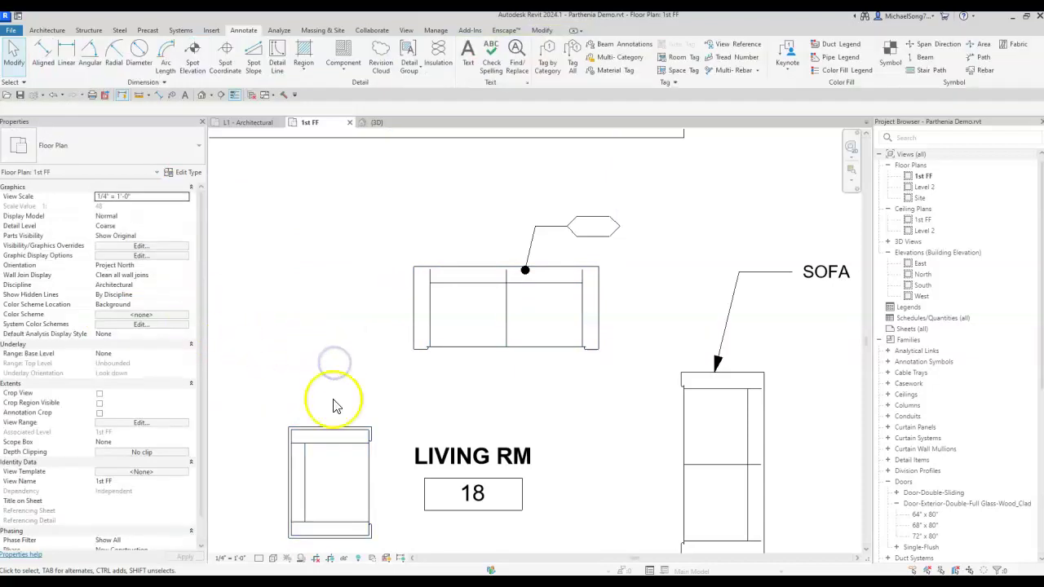
Step: Set the sofa's Mark property to F3
left_click(364, 435)
left_click(566, 429)
left_click(706, 397)
left_click(136, 266)
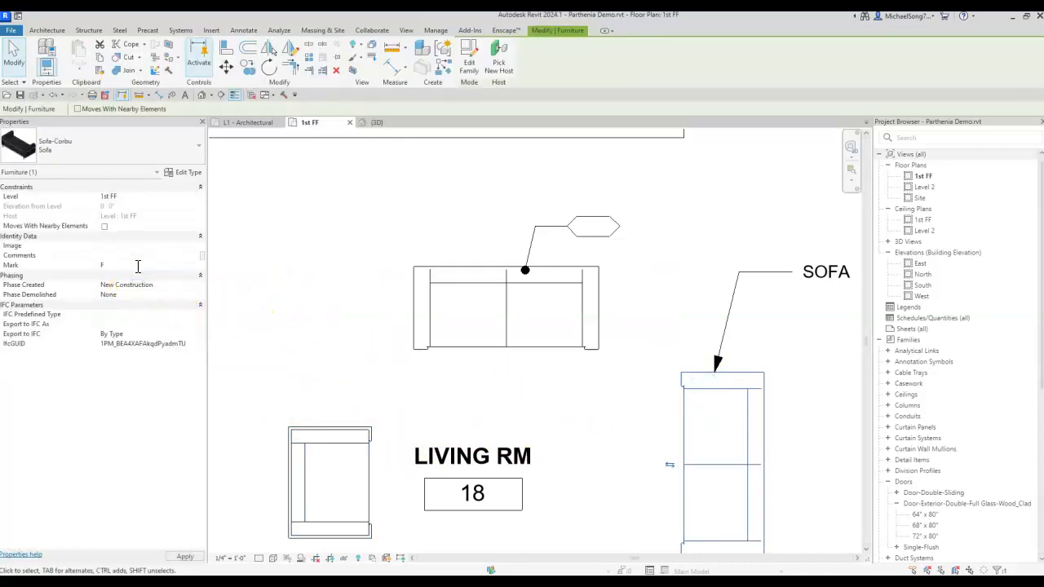
type("F3")
left_click(618, 424)
Step: Reframe the living room and check the sofa's and chair's Mark values
scroll(610, 382, "down", 2)
middle_click_drag(611, 382, 602, 377)
scroll(600, 373, "up", 1)
left_click(597, 324)
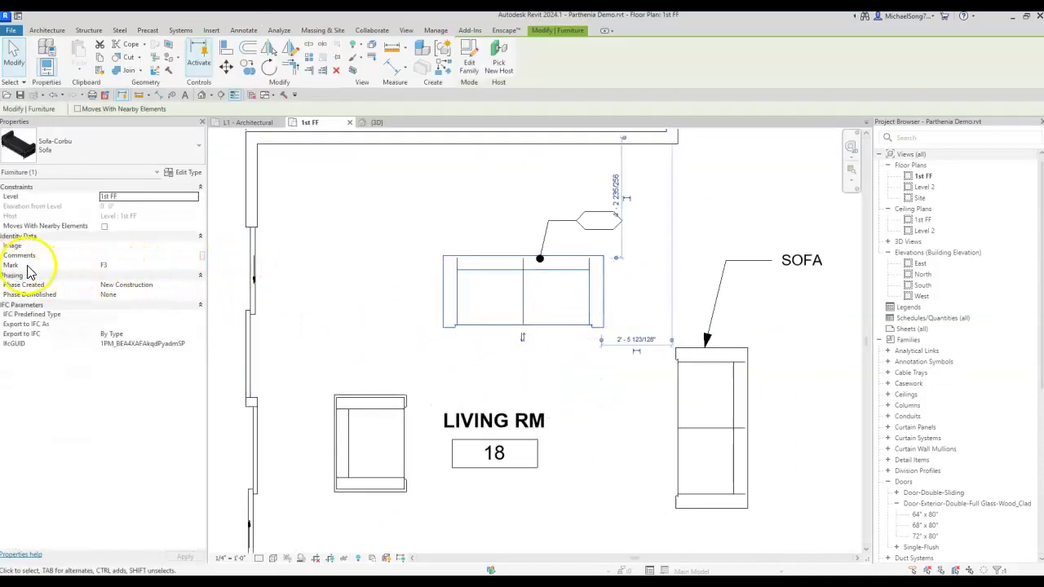
left_click(350, 362)
left_click(361, 396)
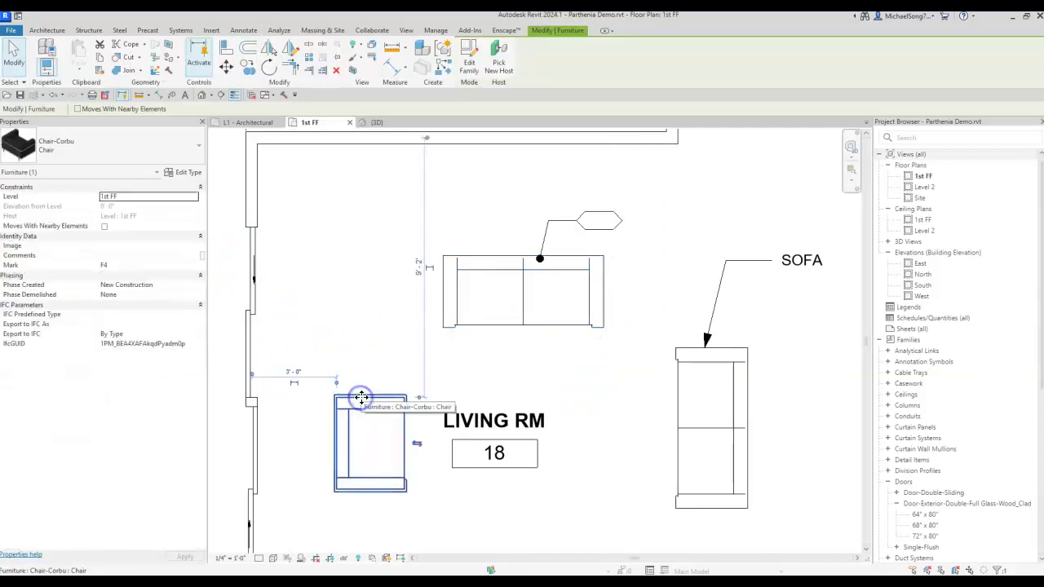
left_click(624, 449)
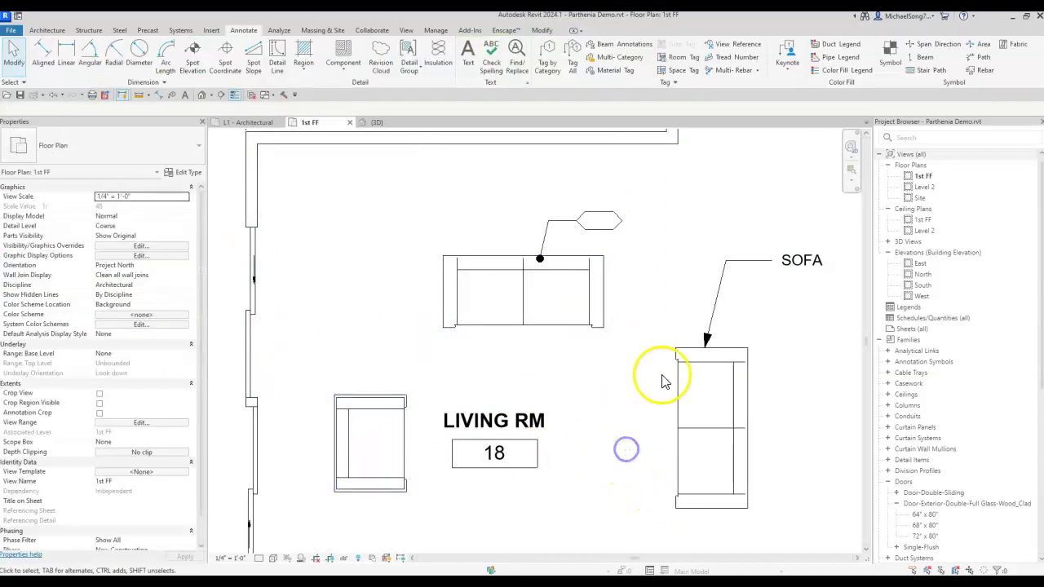
Step: Open the sofa tag's Furniture Tag family for editing and select its 1i label
left_click(601, 223)
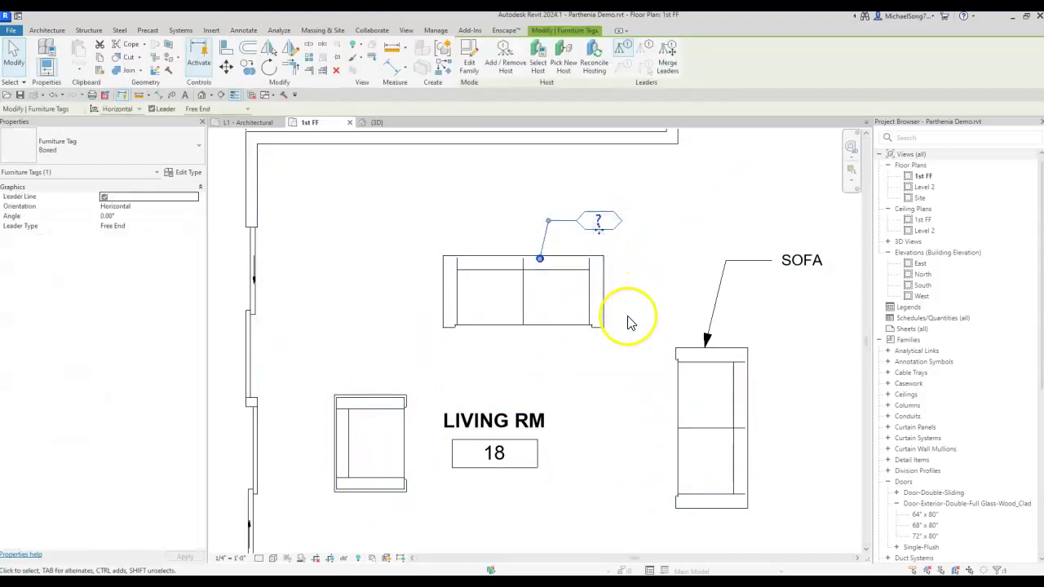
left_click(656, 302)
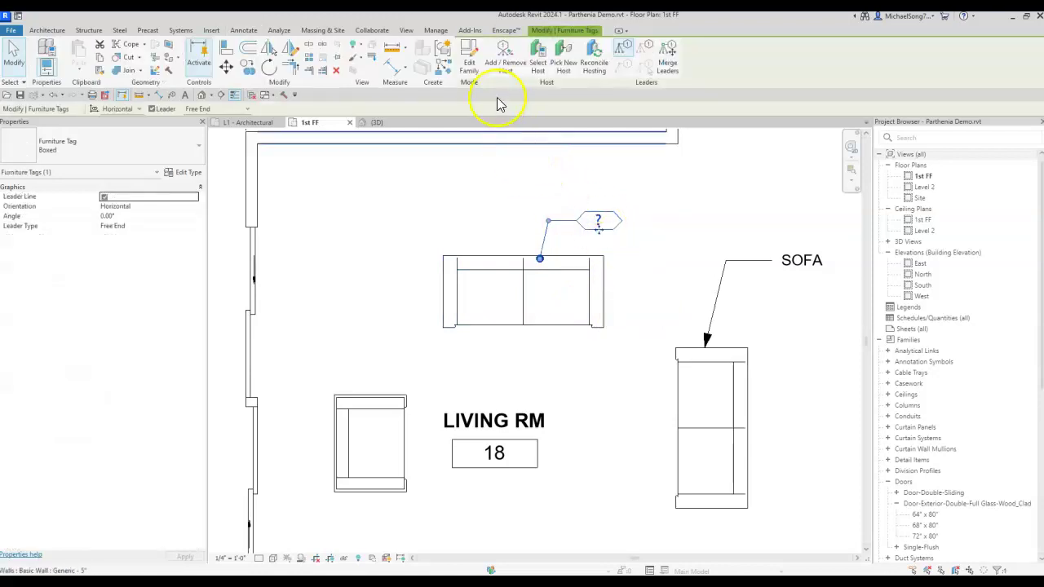
left_click(471, 58)
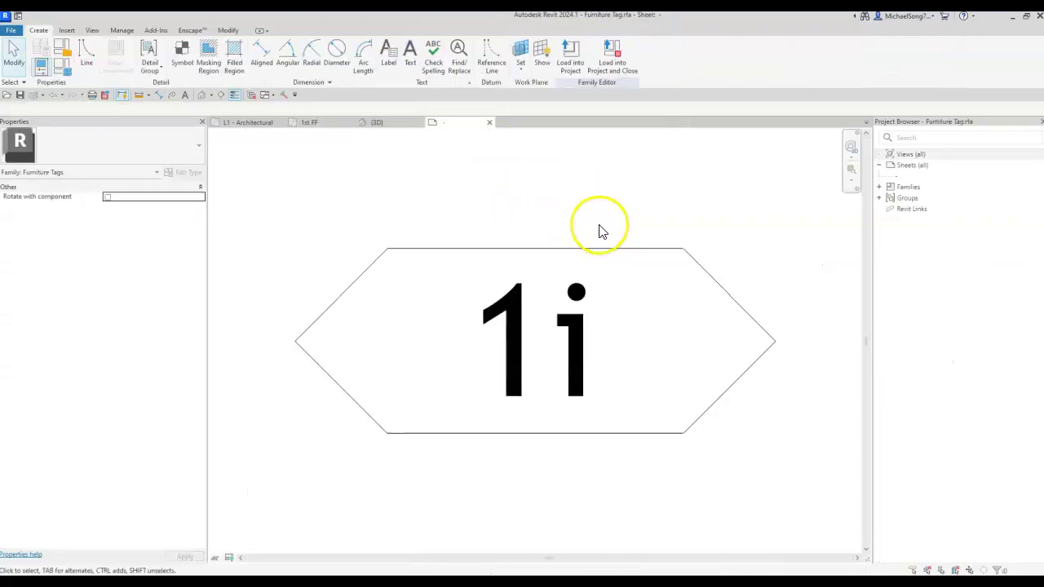
left_click(517, 384)
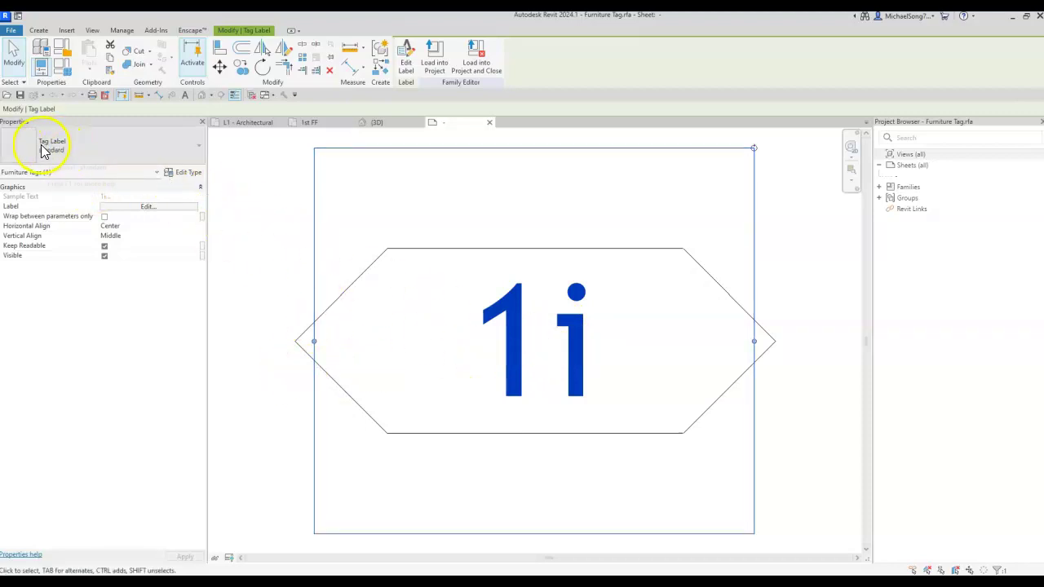
left_click(189, 174)
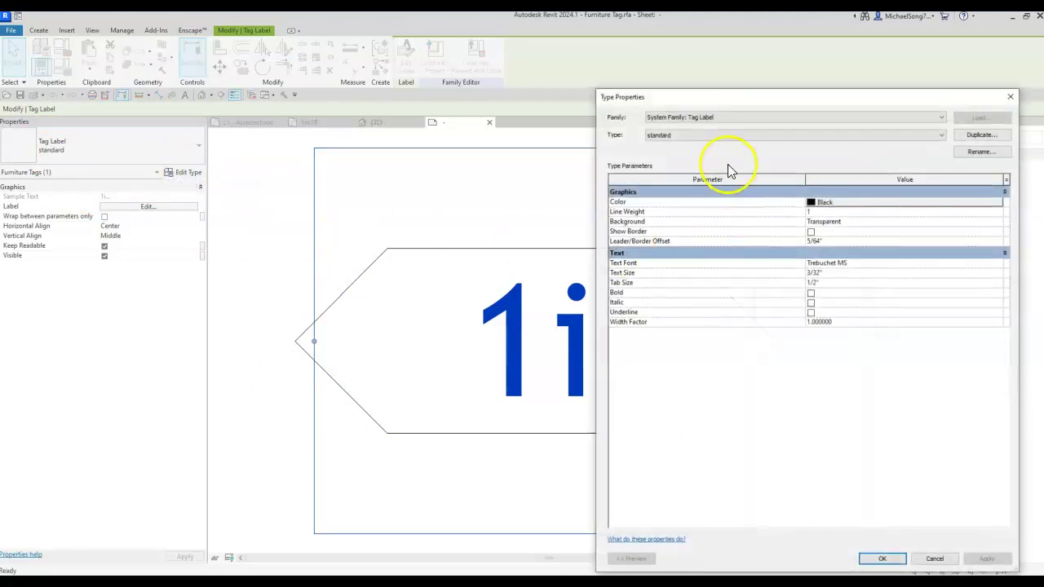
left_click(1010, 97)
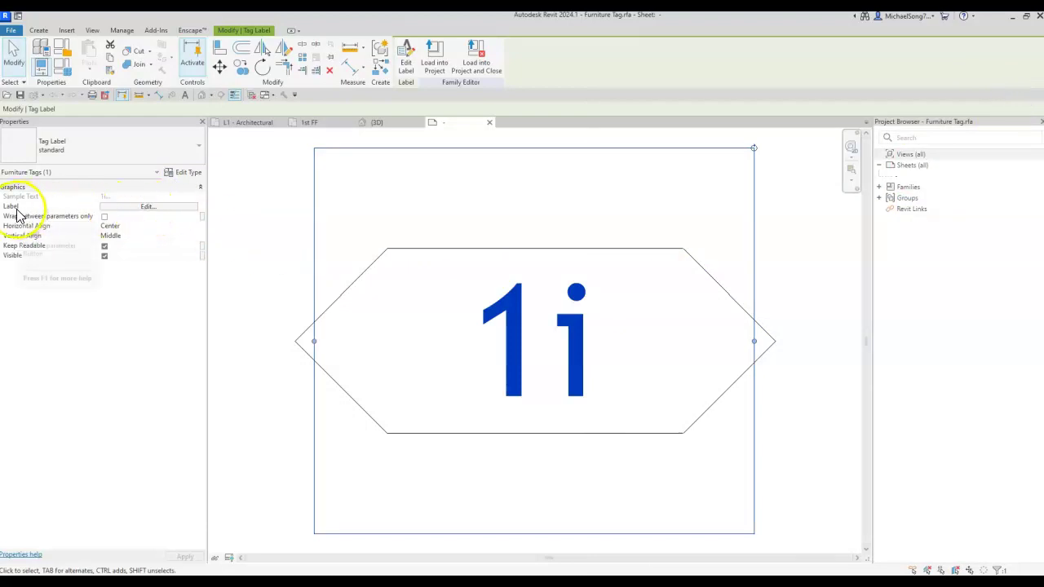
Step: Replace Type Mark with Mark in the label's parameters
left_click(155, 208)
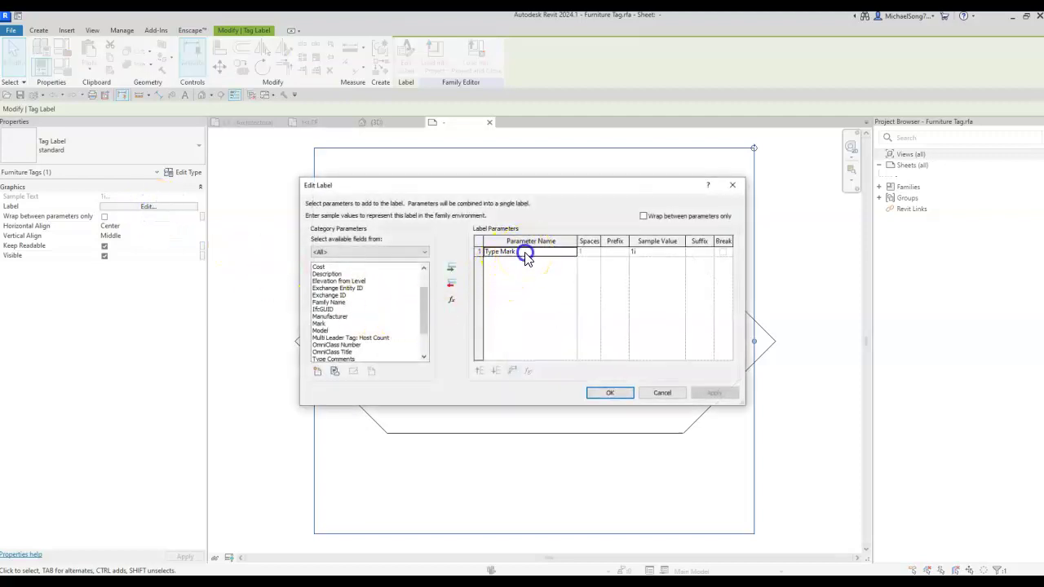
left_click(451, 284)
left_click(318, 323)
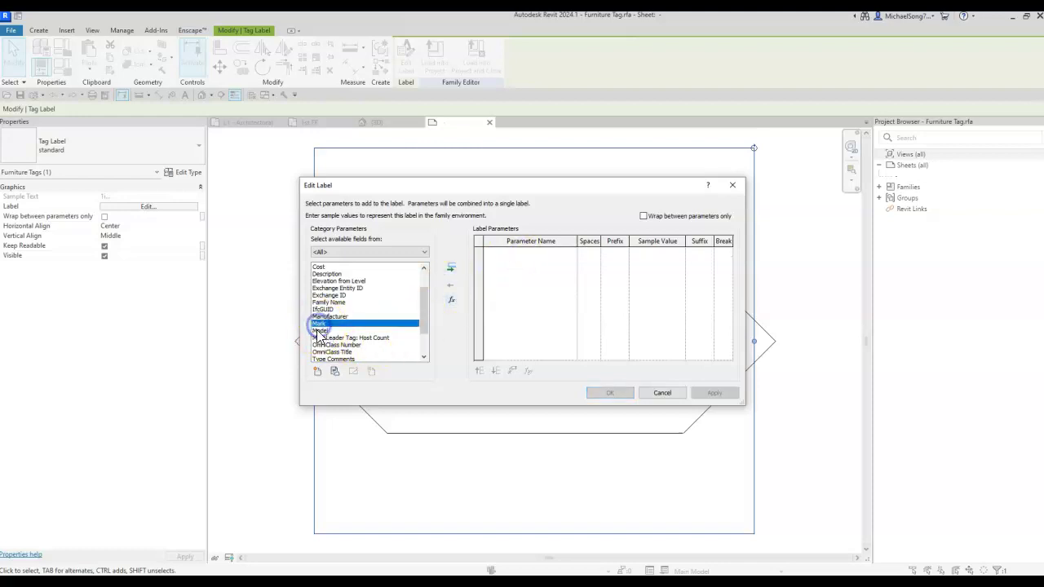
left_click(452, 270)
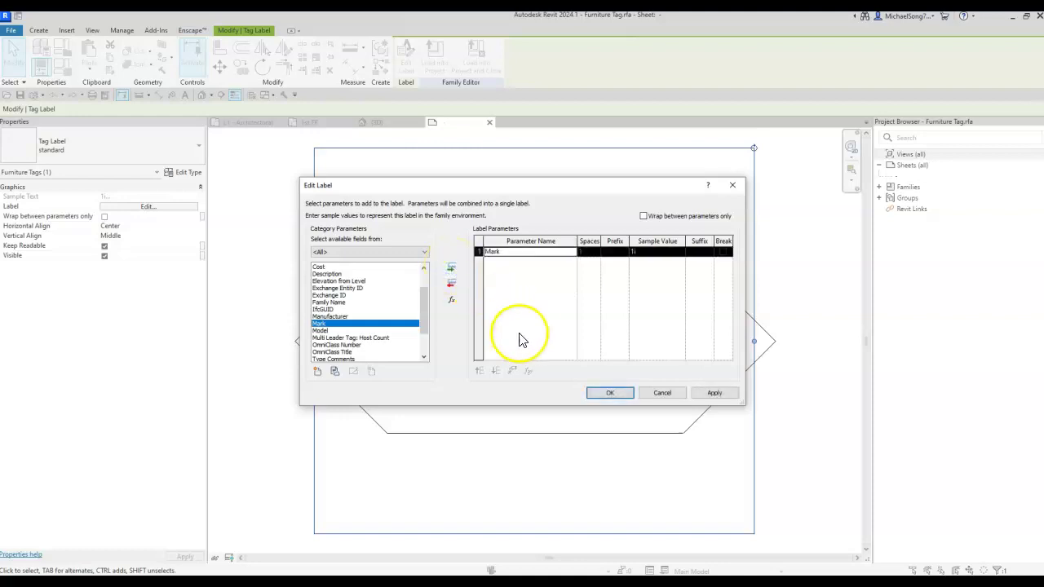
left_click(604, 392)
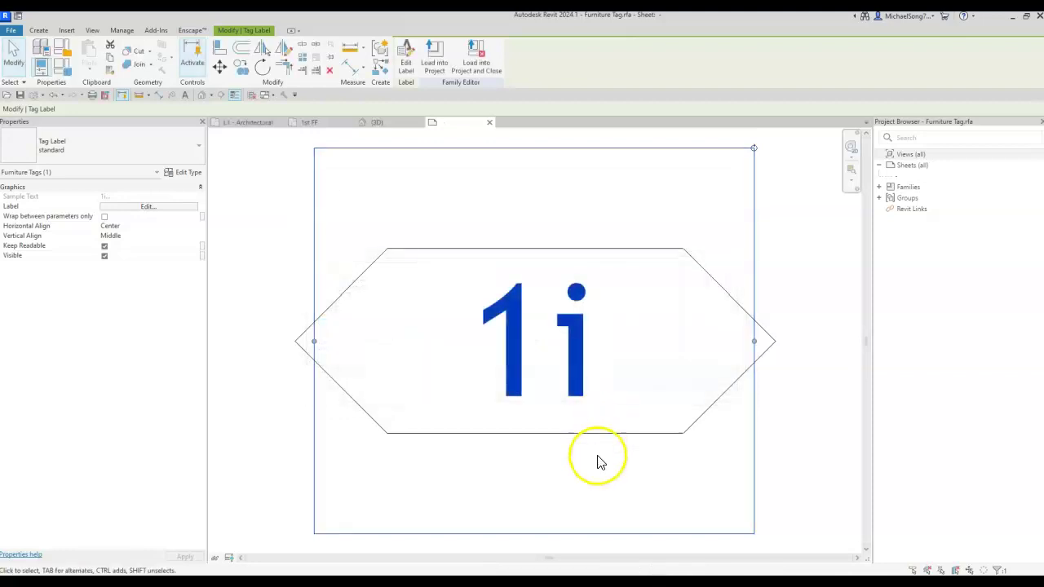
left_click(785, 469)
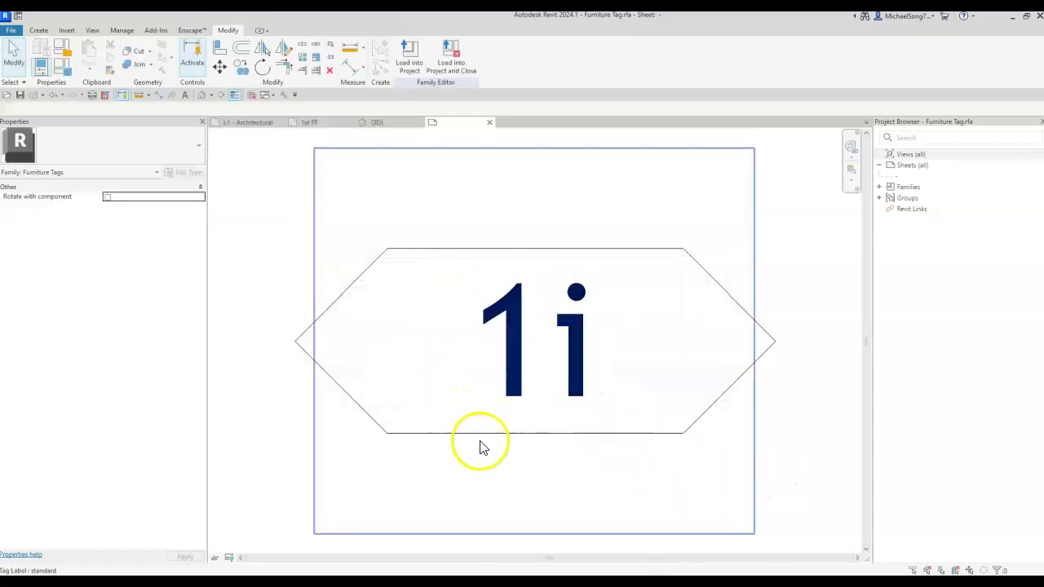
Step: Load the revised Furniture Tag into Parthenia Demo.rvt, overwriting the existing version and its parameter values
scroll(480, 447, "down", 3)
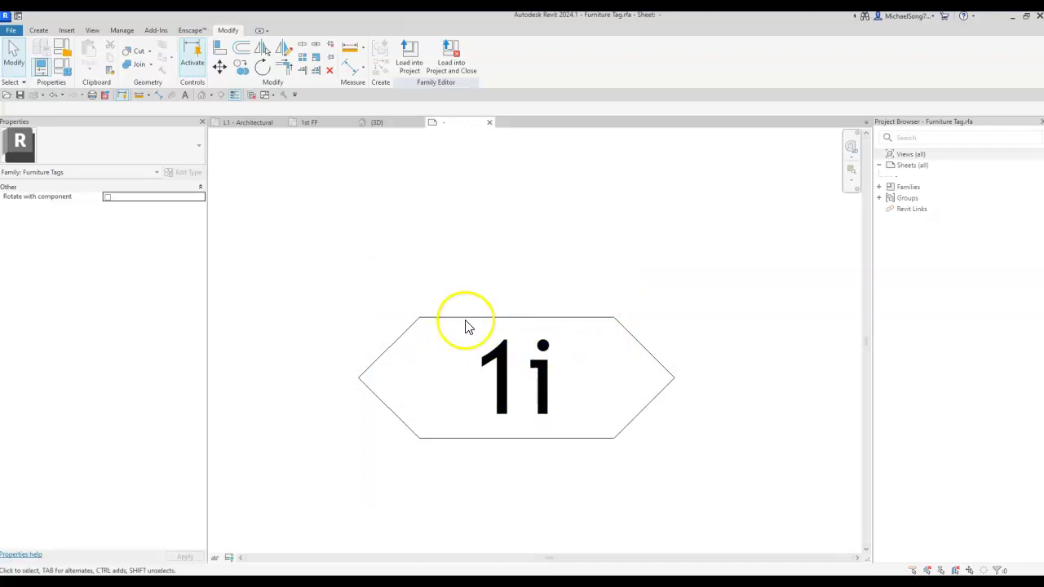
left_click(408, 52)
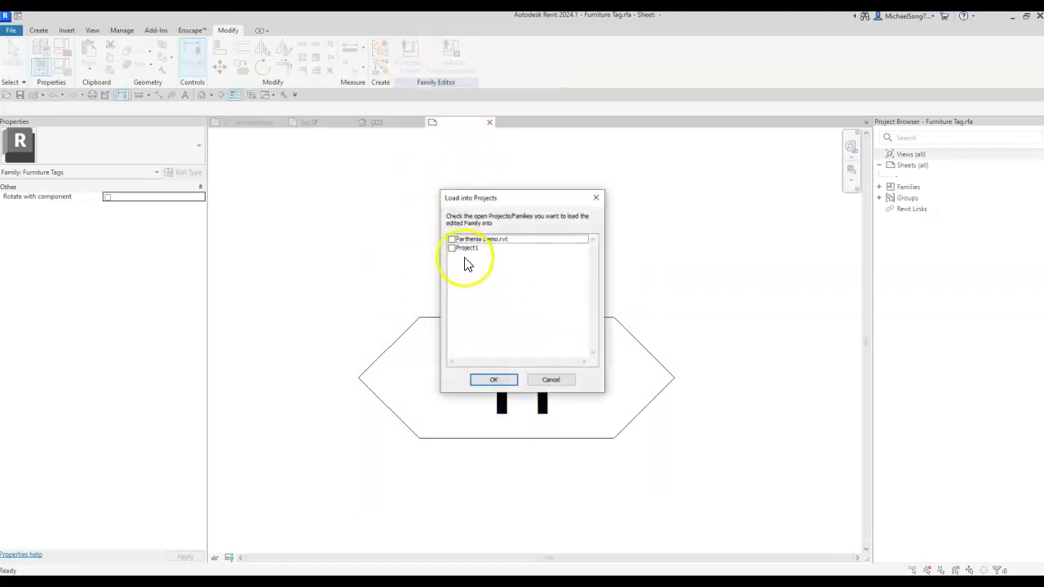
left_click(451, 239)
left_click(489, 380)
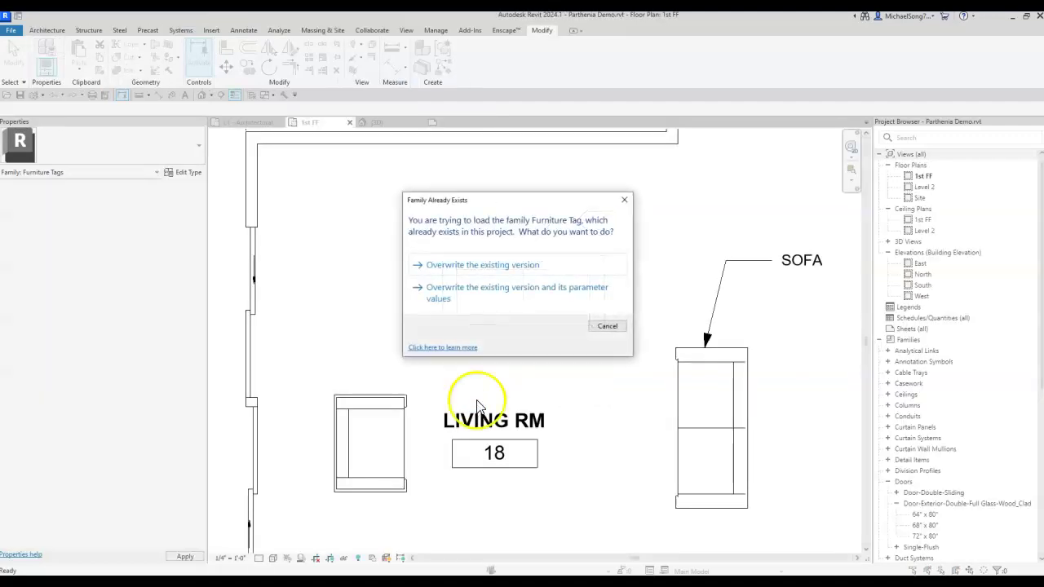
left_click(461, 290)
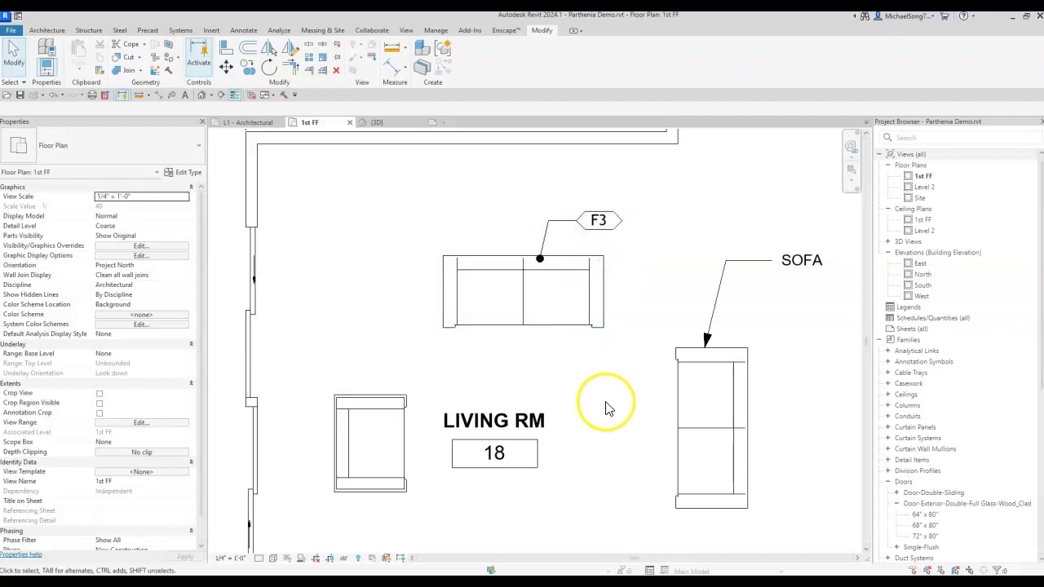
Step: Set the sofa's Mark to F3 in Properties so its furniture tag reads F3
scroll(602, 410, "up", 1)
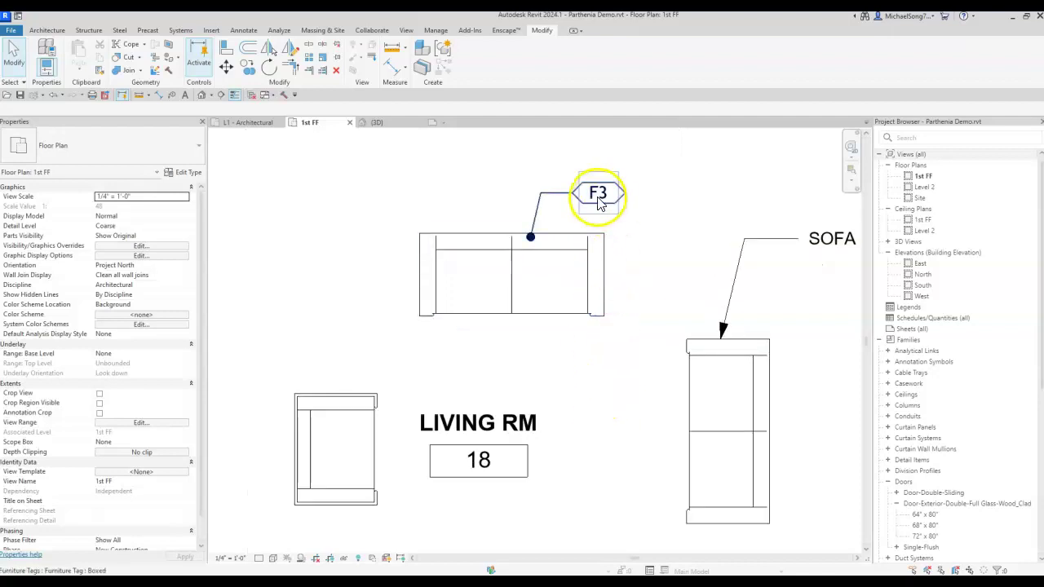
scroll(598, 197, "up", 3)
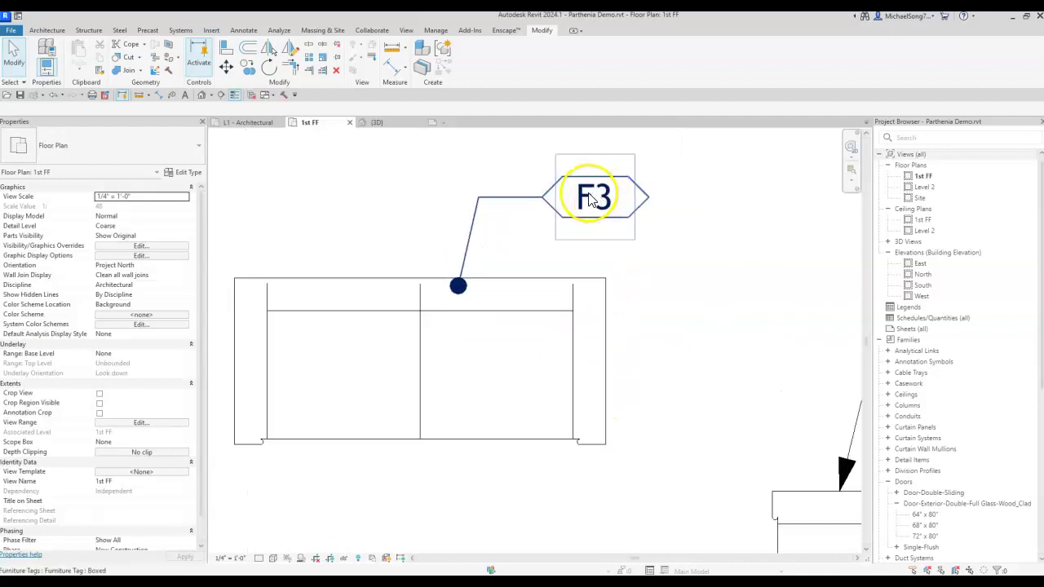
left_click(567, 312)
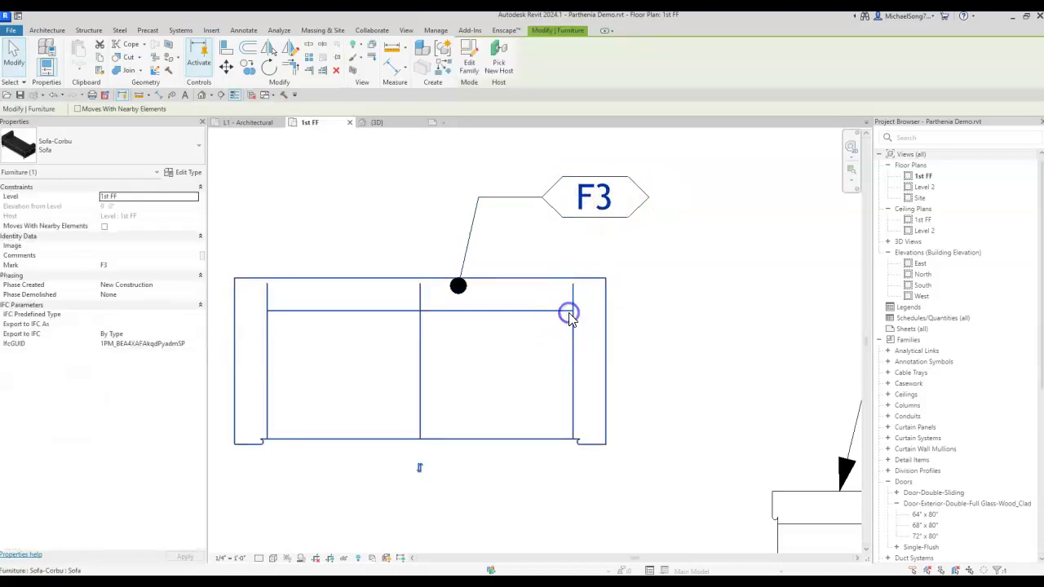
left_click(119, 267)
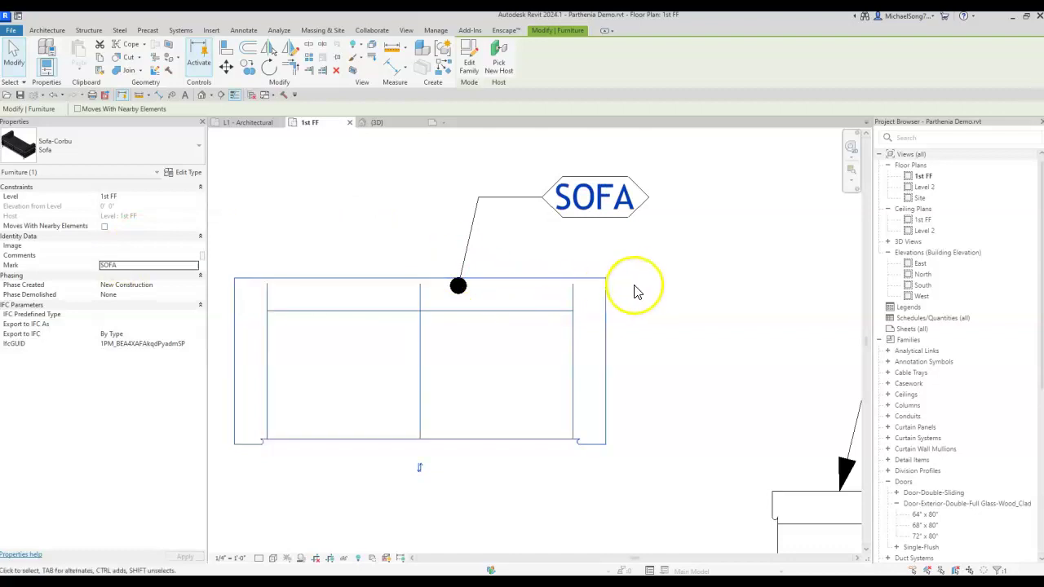
left_click(154, 265)
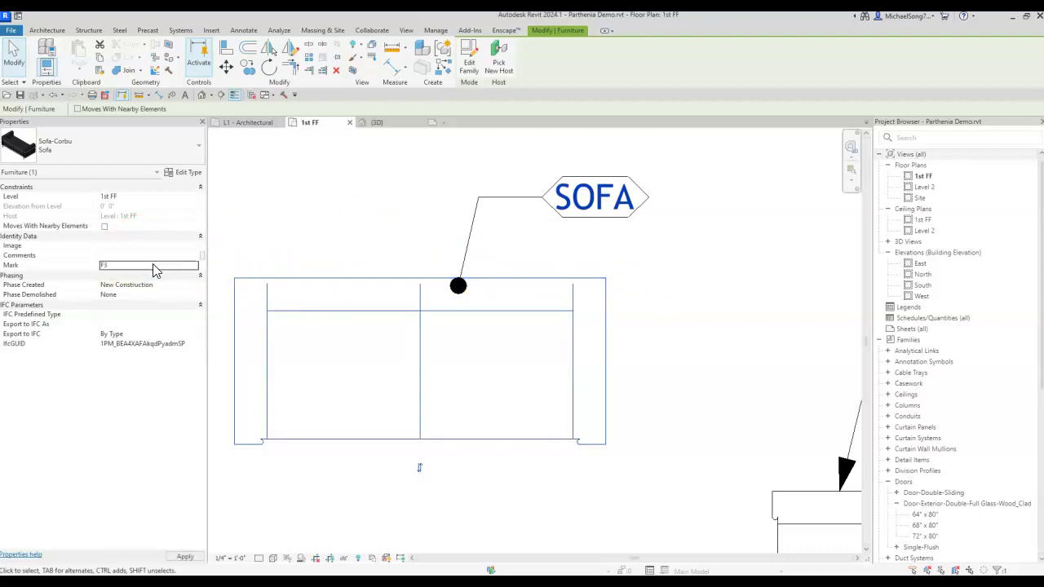
type("F3")
left_click(427, 274)
scroll(694, 326, "down", 3)
scroll(515, 219, "up", 1)
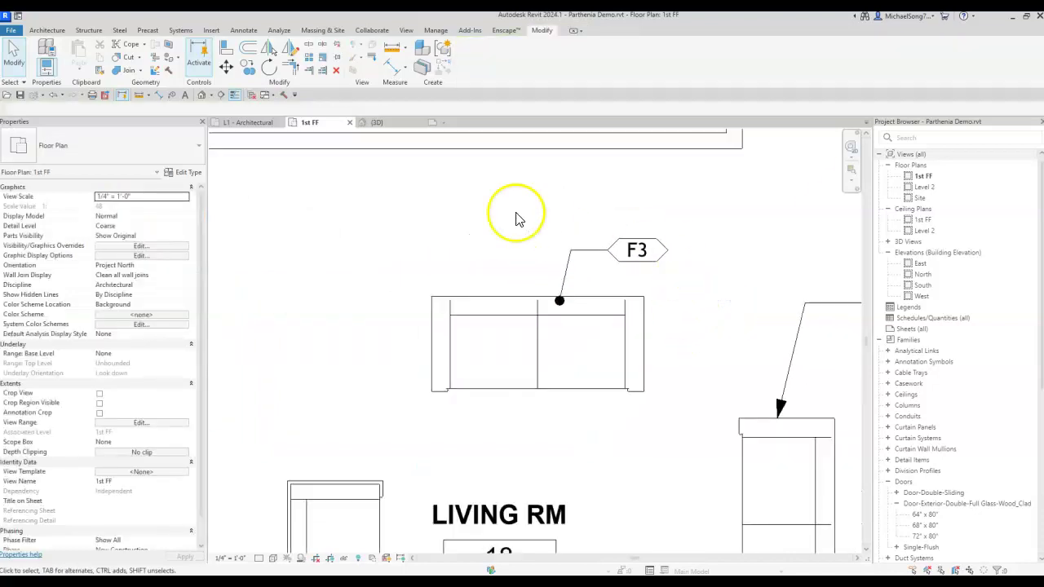
Step: Load the edited Furniture Tag into Parthenia Demo and close it, accepting the save prompt and dismissing the write error
left_click(443, 121)
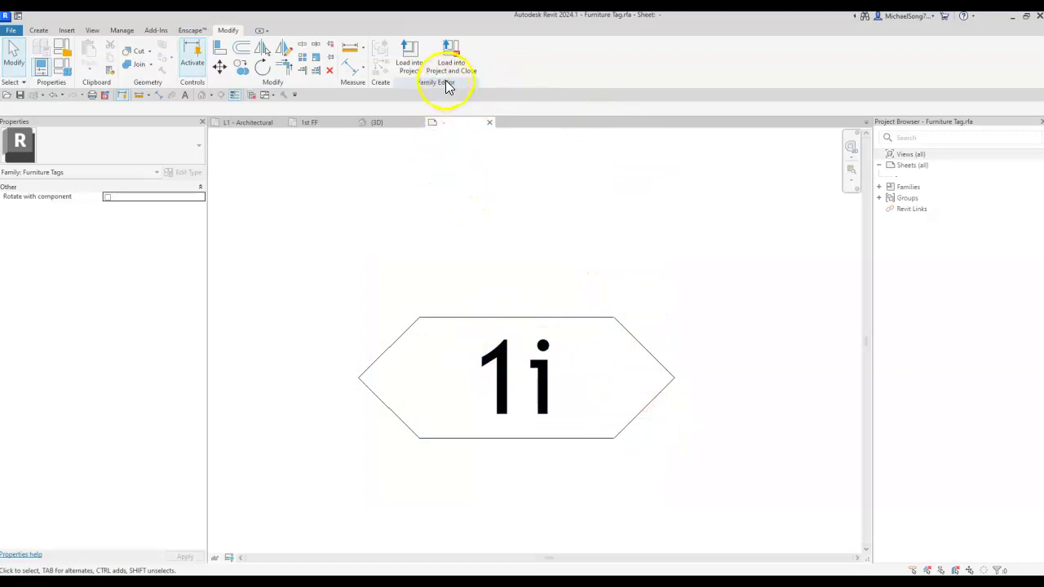
left_click(453, 52)
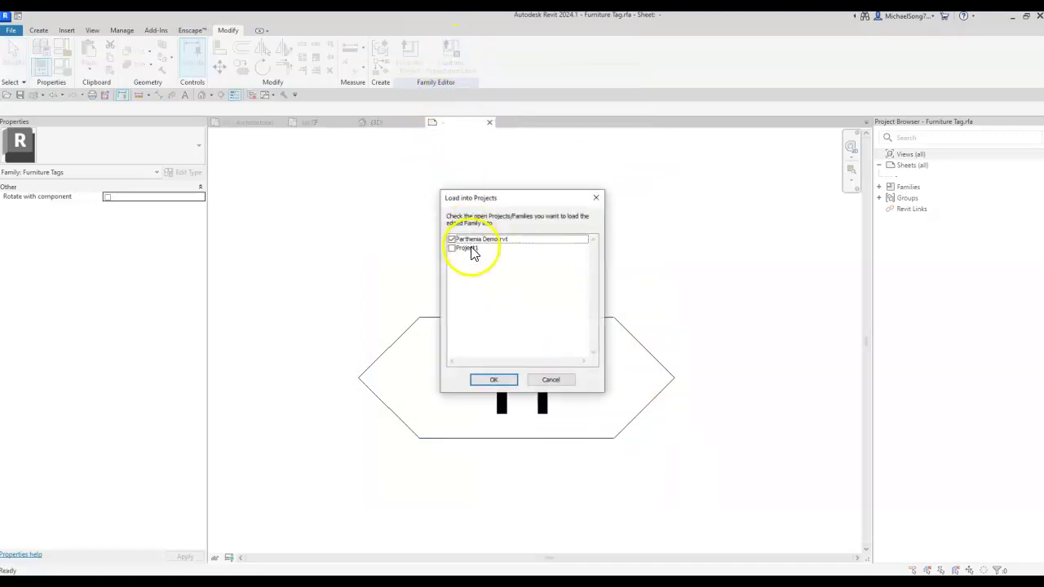
left_click(494, 380)
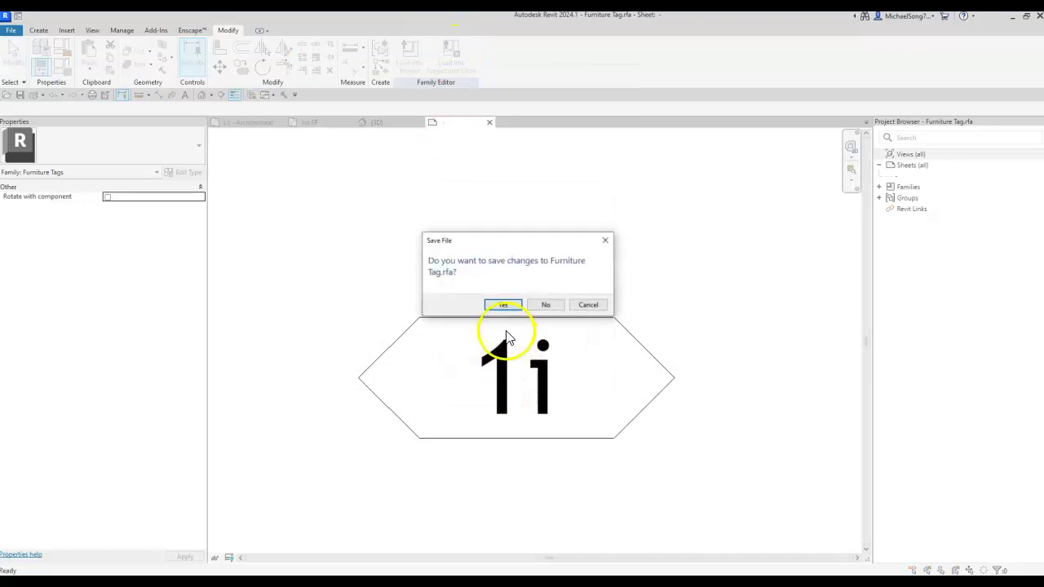
left_click(503, 304)
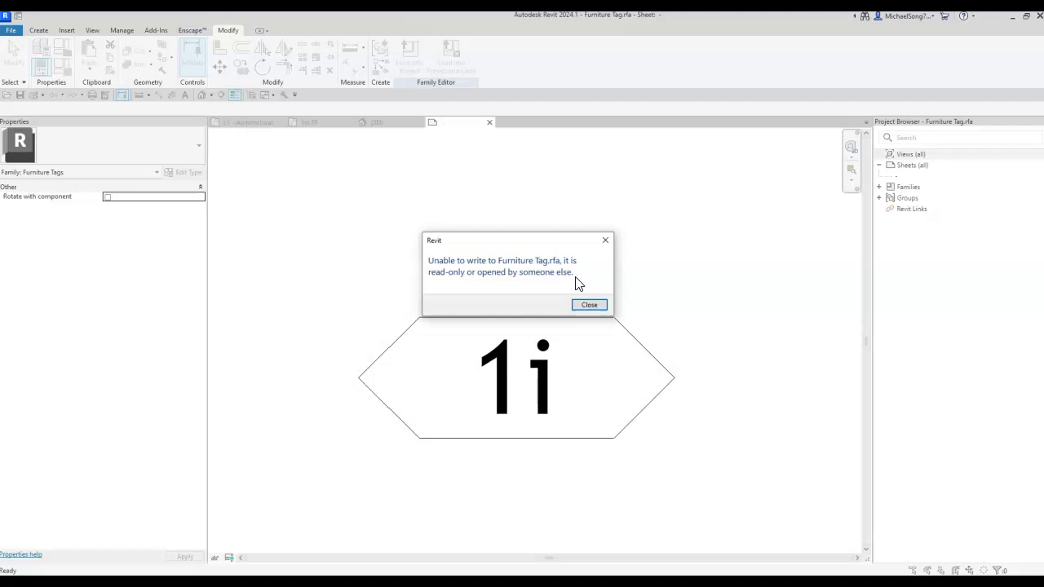
left_click(589, 305)
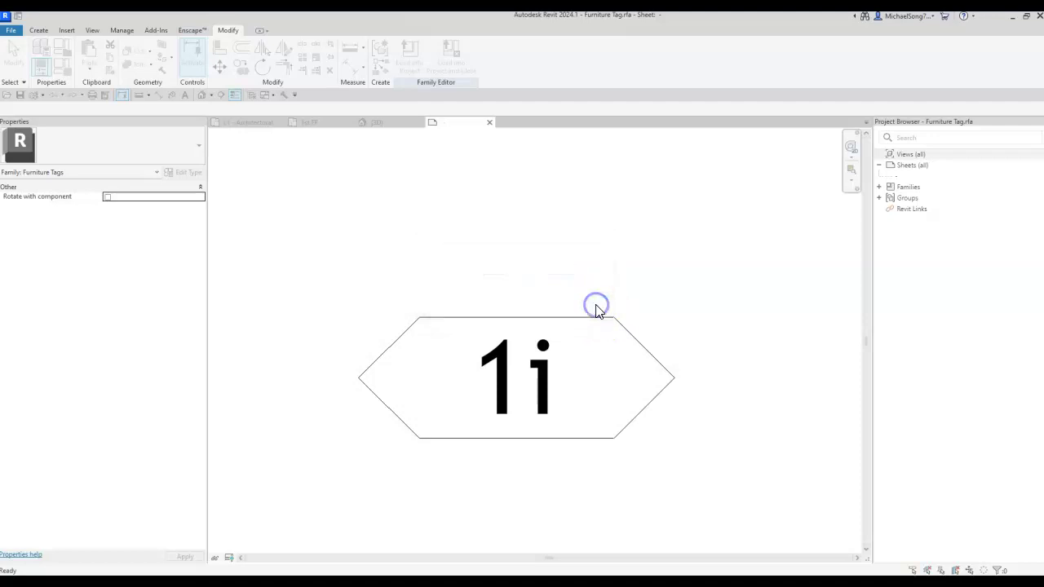
Step: Close the Furniture Tag family without saving and inspect the sofa's F3 tag on the 1st FF plan
left_click(489, 122)
left_click(546, 305)
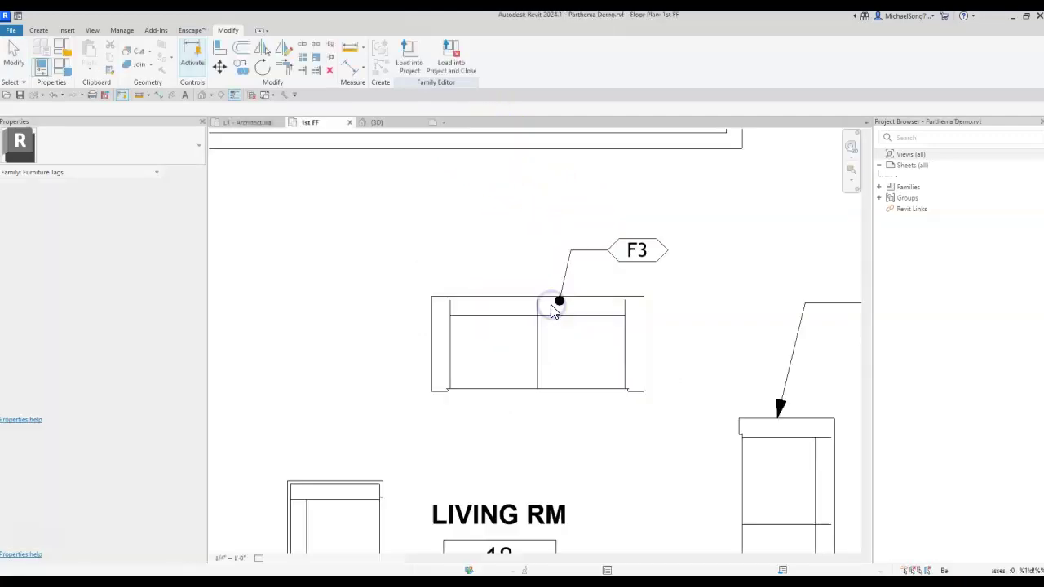
scroll(671, 373, "down", 3)
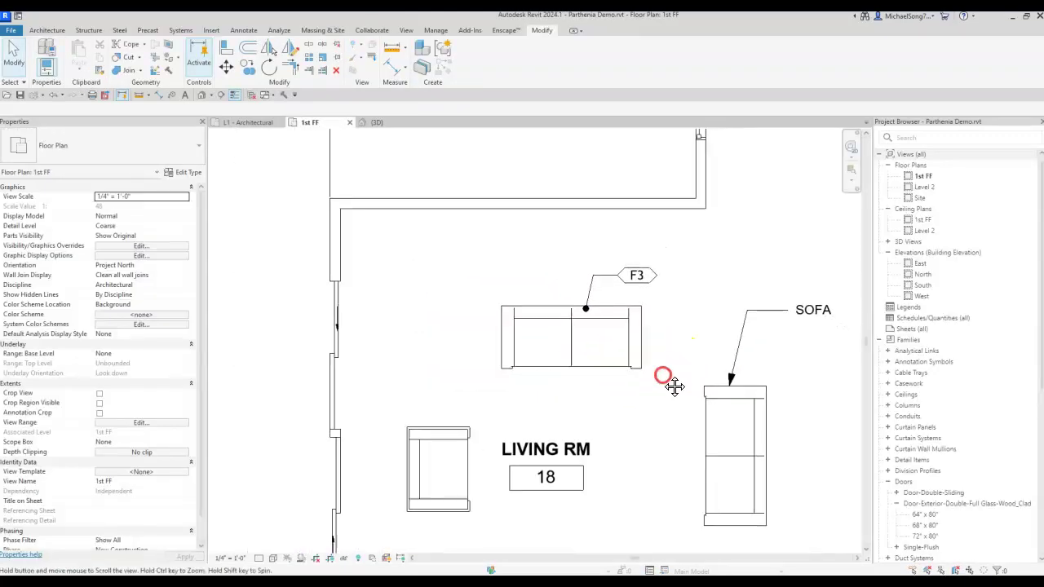
left_click(635, 277)
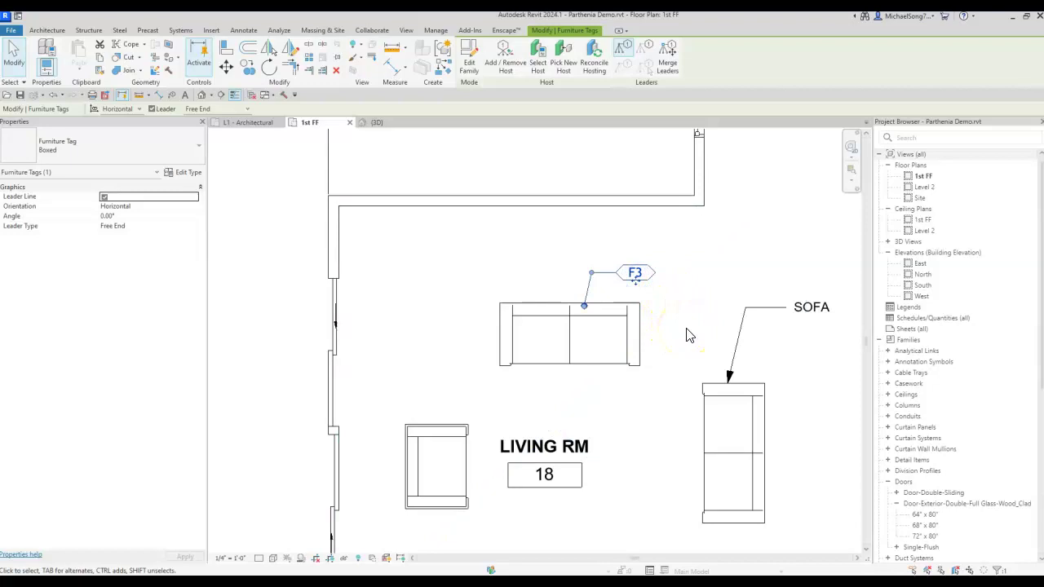
Step: Tag the right-hand sofa (F2) and the left armchair (F4) with Tag by Category
left_click(686, 334)
scroll(677, 343, "down", 3)
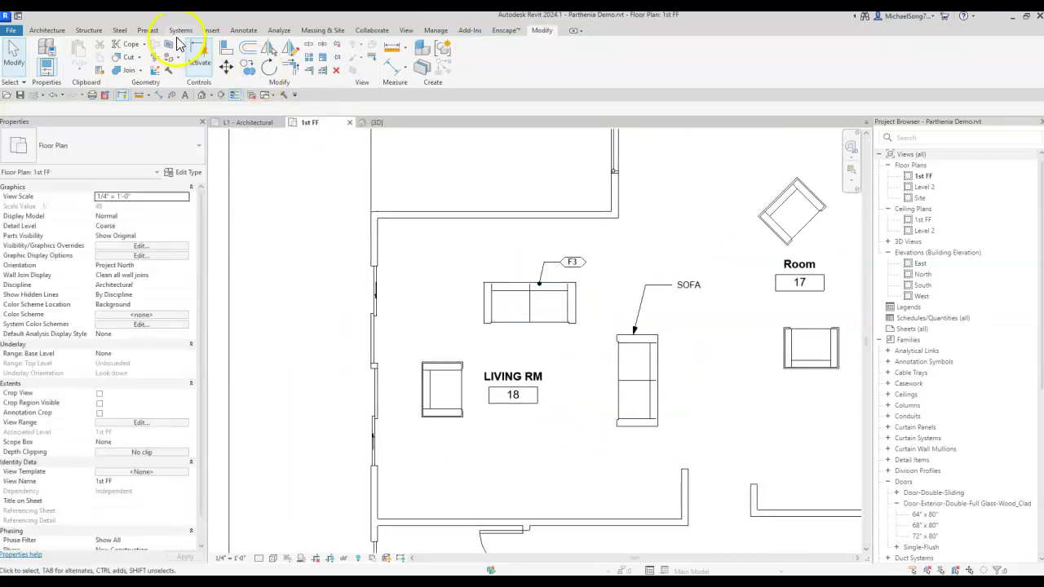
left_click(243, 31)
left_click(548, 53)
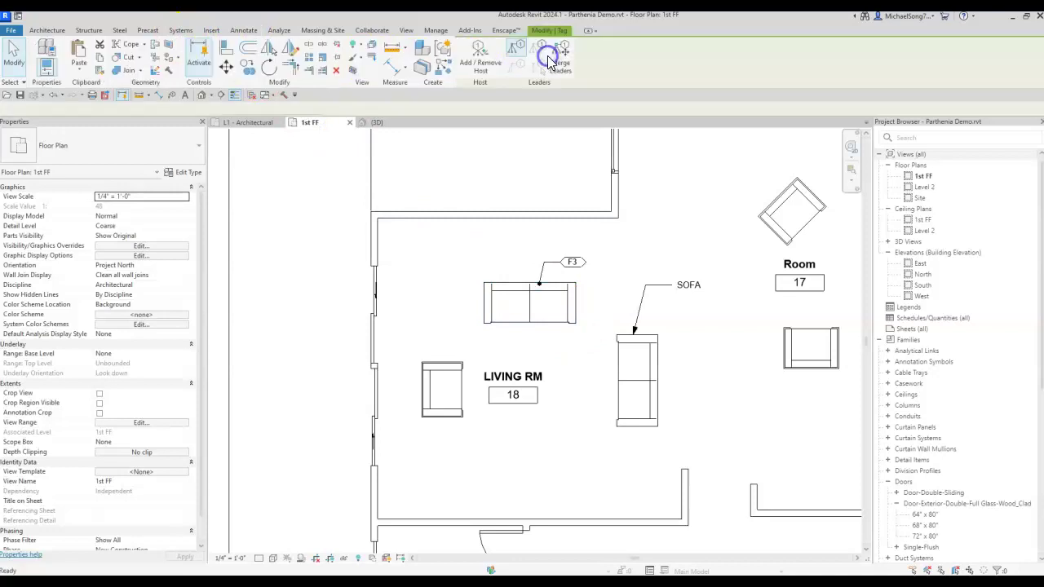
left_click(653, 371)
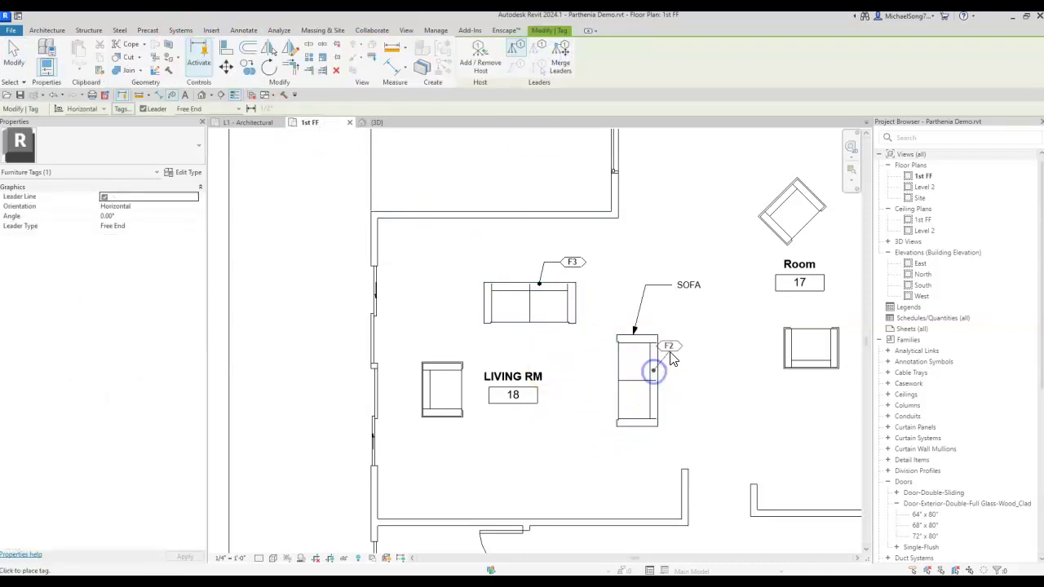
left_click(437, 375)
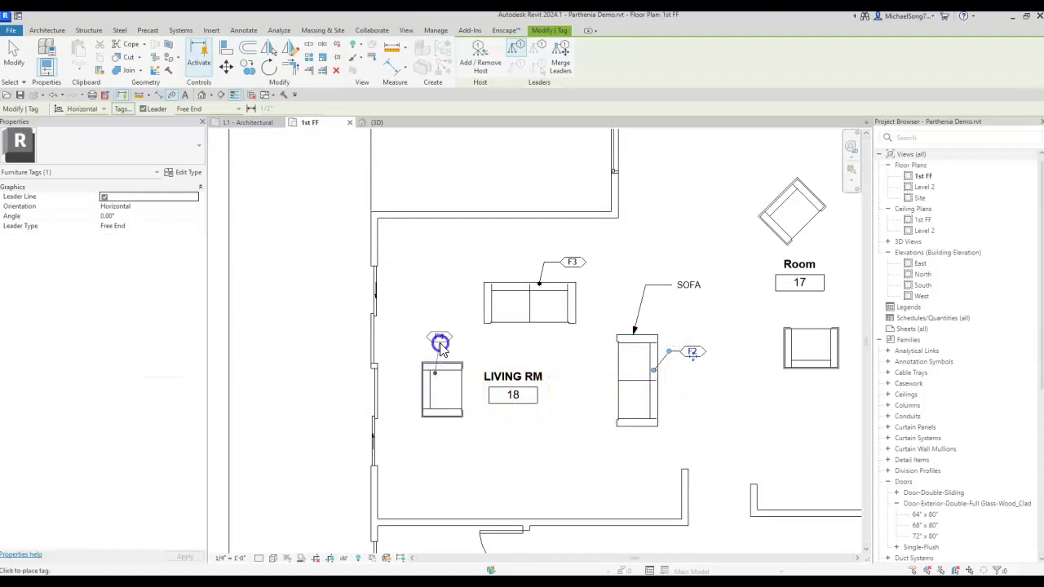
left_click(455, 349)
key("Escape")
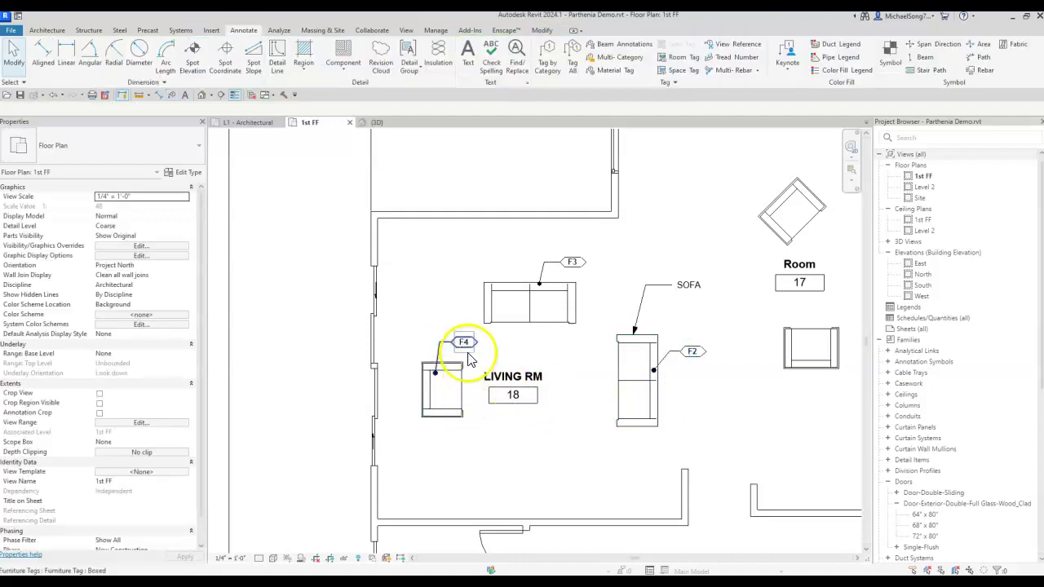
Step: Select the armchair to confirm its Mark is F4, then clear the selection
left_click(450, 413)
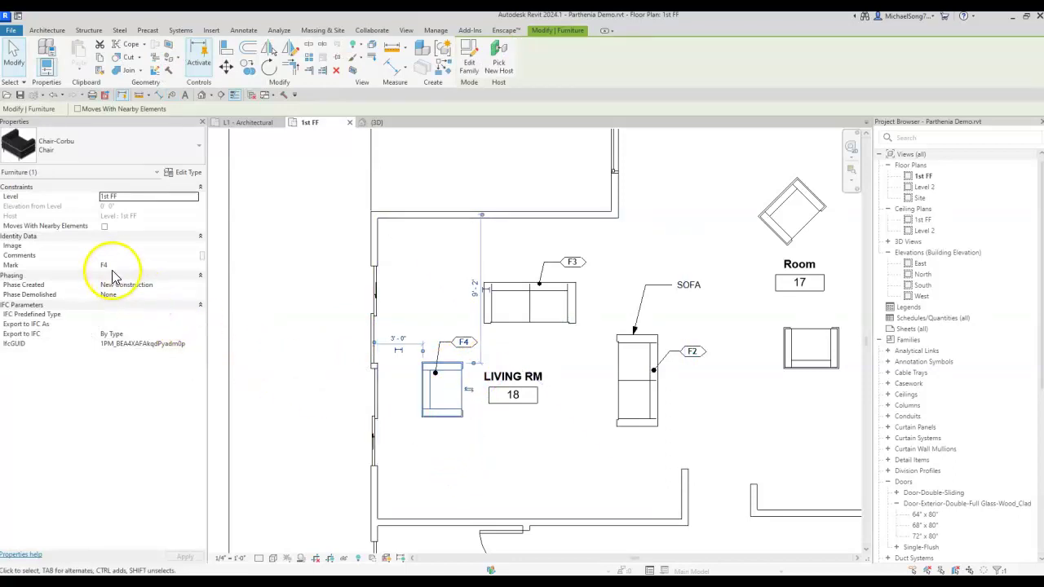
scroll(489, 426, "down", 3)
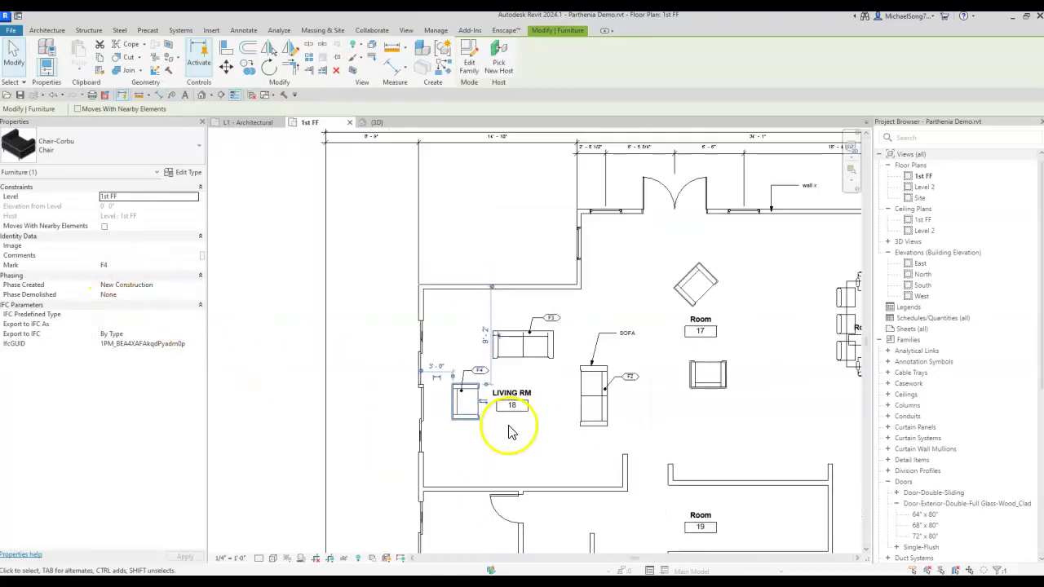
left_click(583, 470)
Step: Pan the plan to the windows on Room 17's top wall and start Tag by Category
middle_click_drag(584, 470, 546, 425)
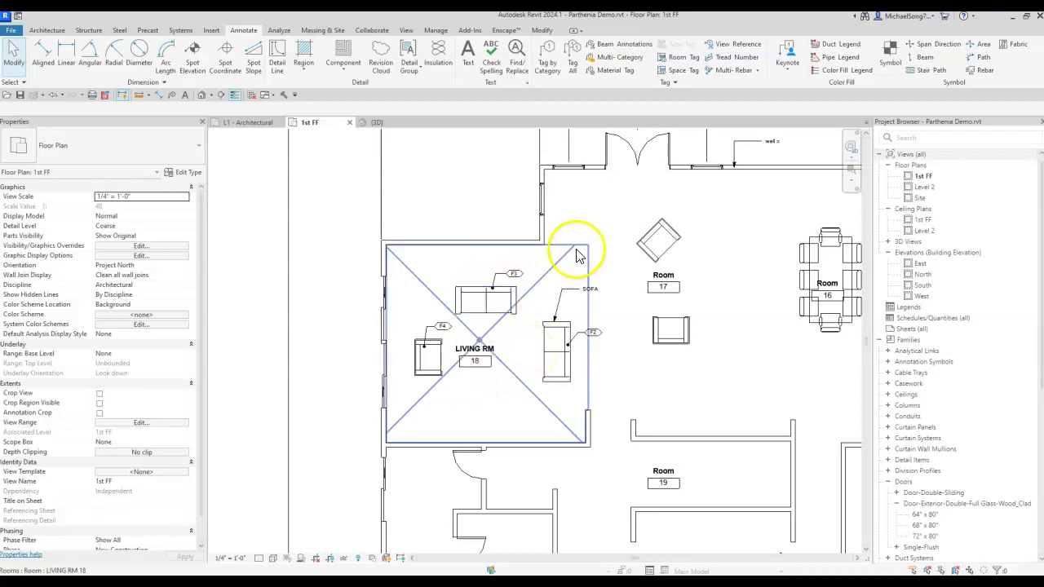
middle_click_drag(571, 243, 601, 298)
left_click(601, 301)
left_click(612, 296)
middle_click_drag(614, 288, 530, 342)
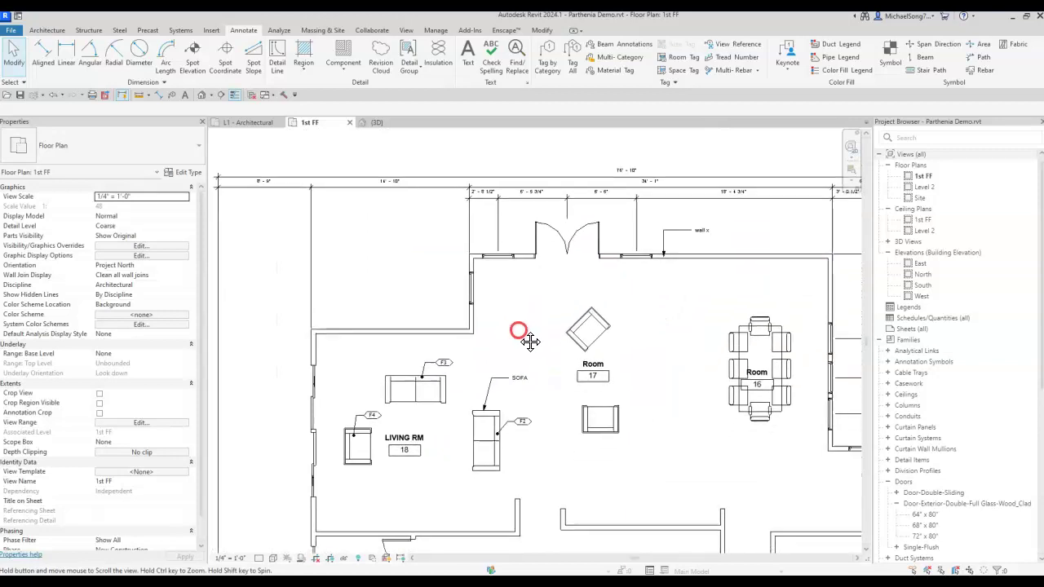
left_click(548, 55)
scroll(497, 269, "up", 2)
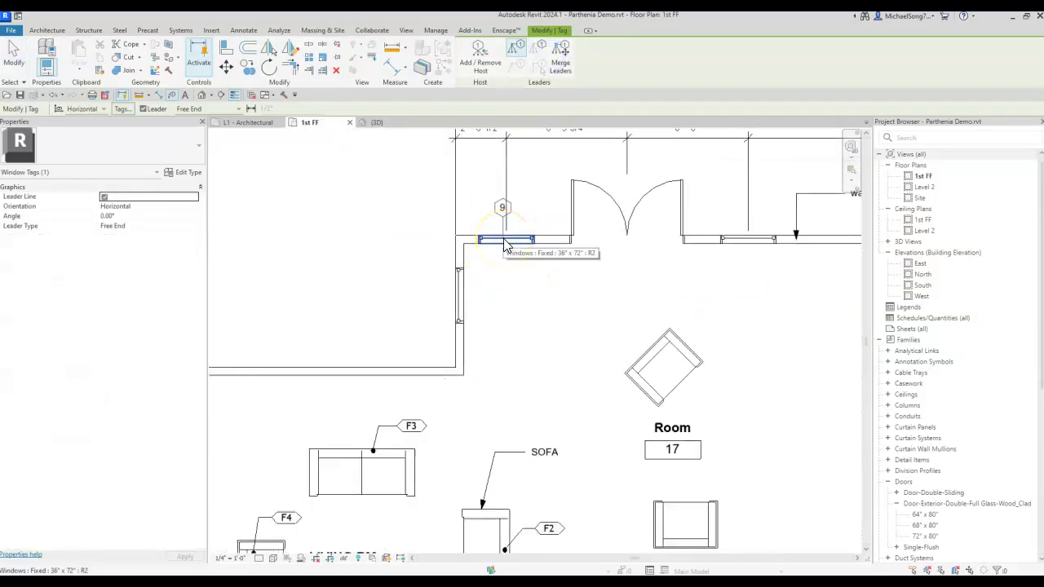
Step: With Leader unchecked, tag the two top-wall windows and the left-wall window, each reading 9
left_click(238, 109)
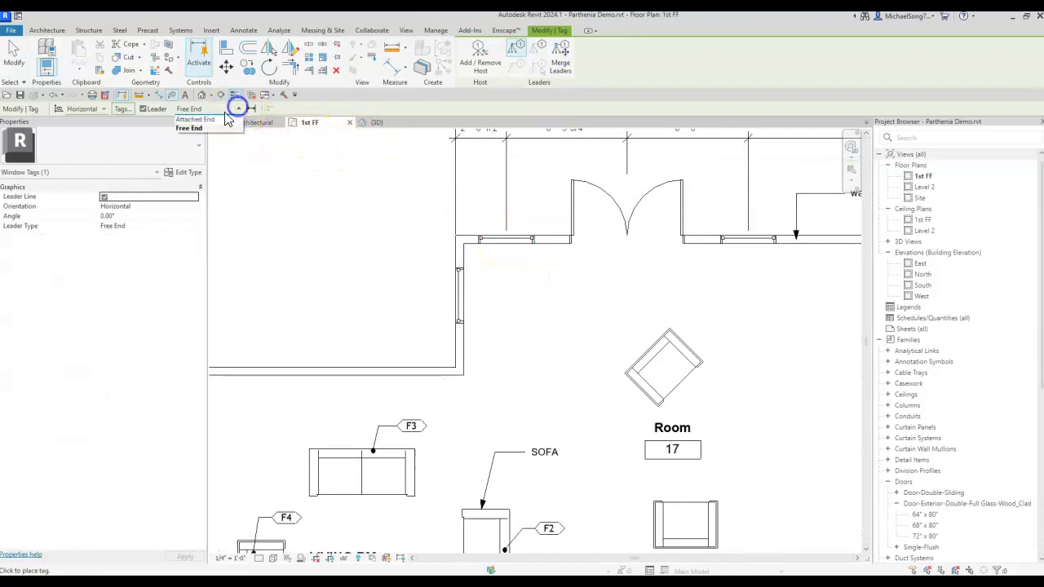
left_click(147, 114)
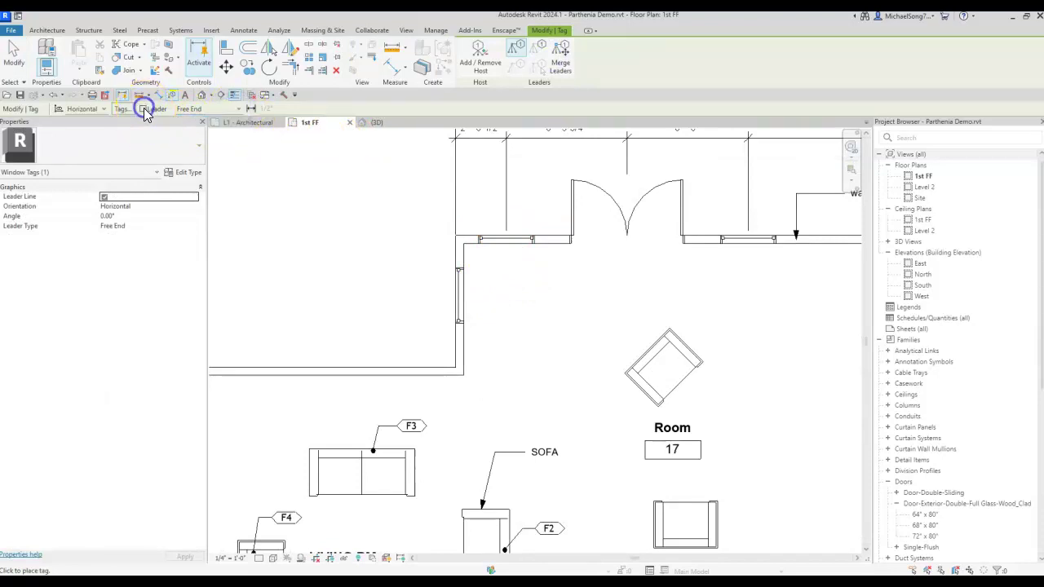
left_click(144, 109)
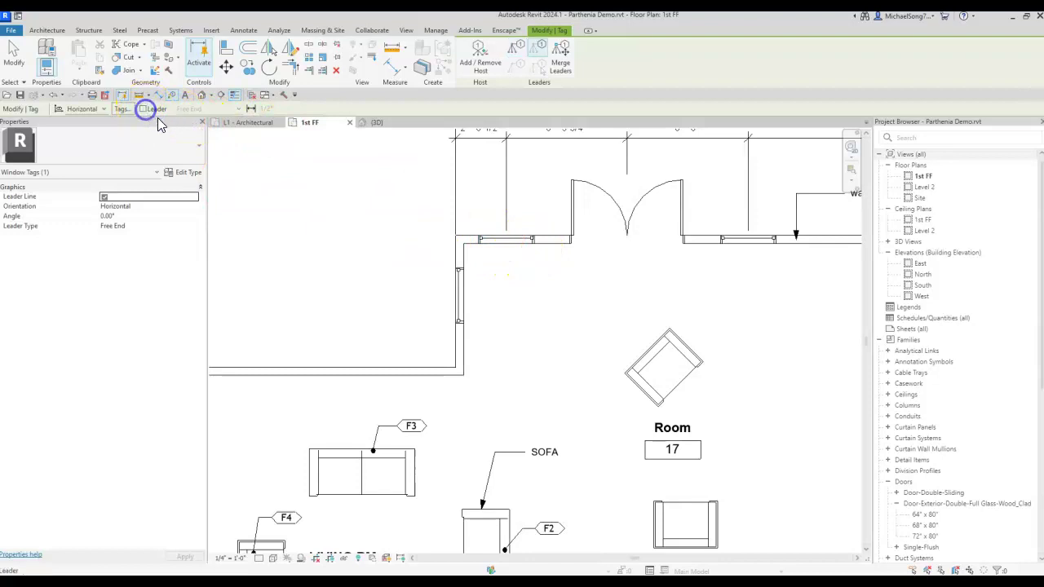
left_click(505, 247)
left_click(446, 300)
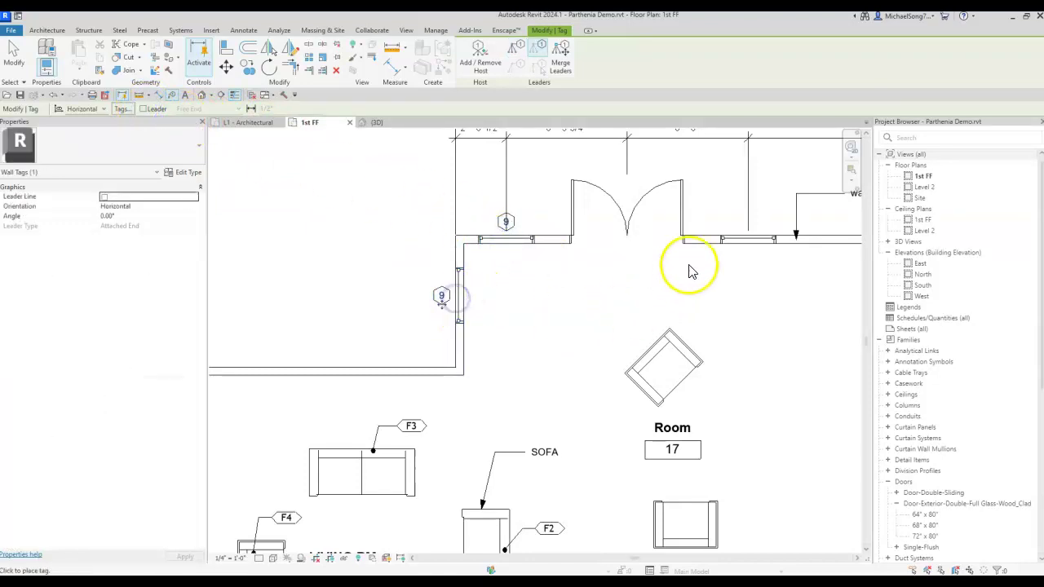
left_click(742, 236)
middle_click_drag(681, 326, 587, 344)
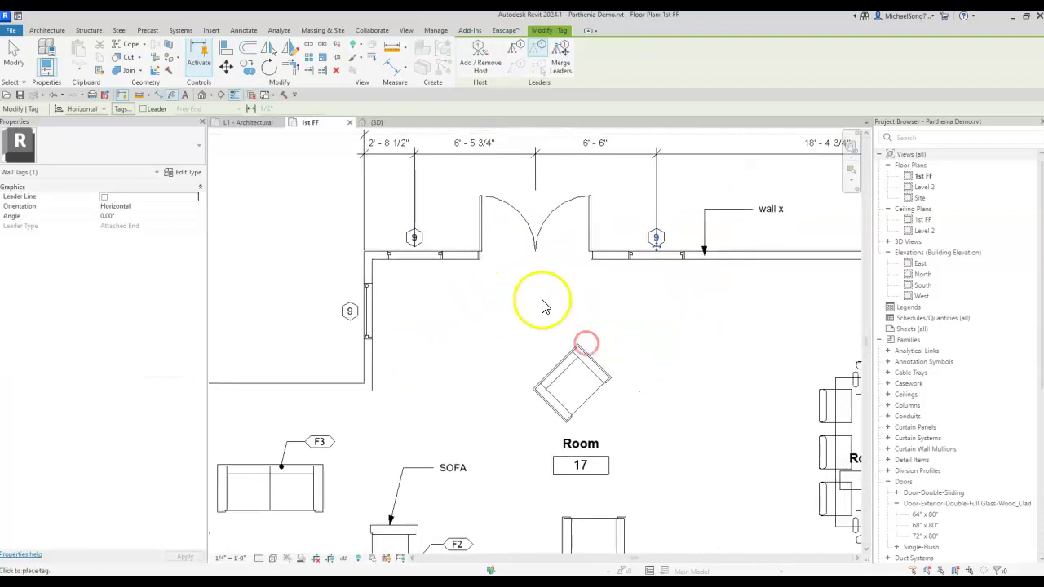
key("Escape")
Step: Adjust the left and right witness-line gaps of the top dimension string
left_click(414, 198)
left_click_drag(416, 253, 414, 220)
mouse_move(656, 209)
left_mouse_down()
mouse_move(659, 264)
mouse_move(657, 223)
left_mouse_up()
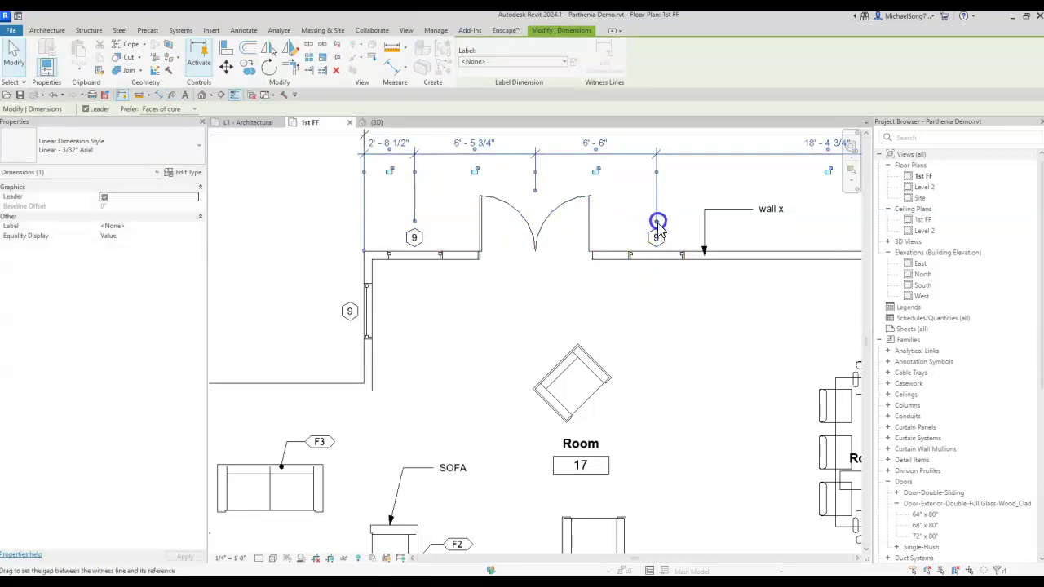
left_click(457, 305)
middle_click_drag(494, 321, 521, 301)
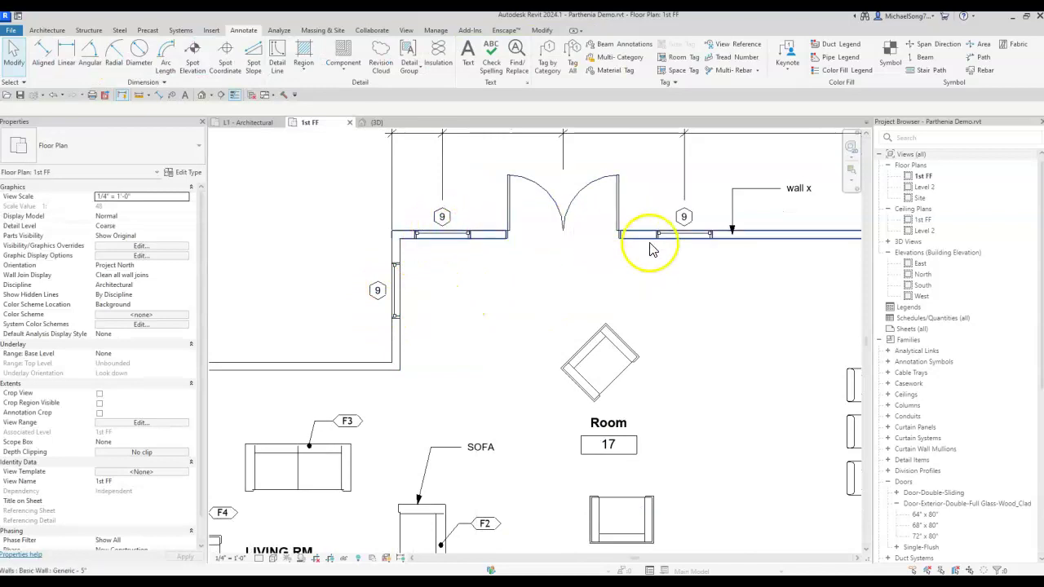
left_click(395, 296)
left_click_drag(390, 295, 443, 234)
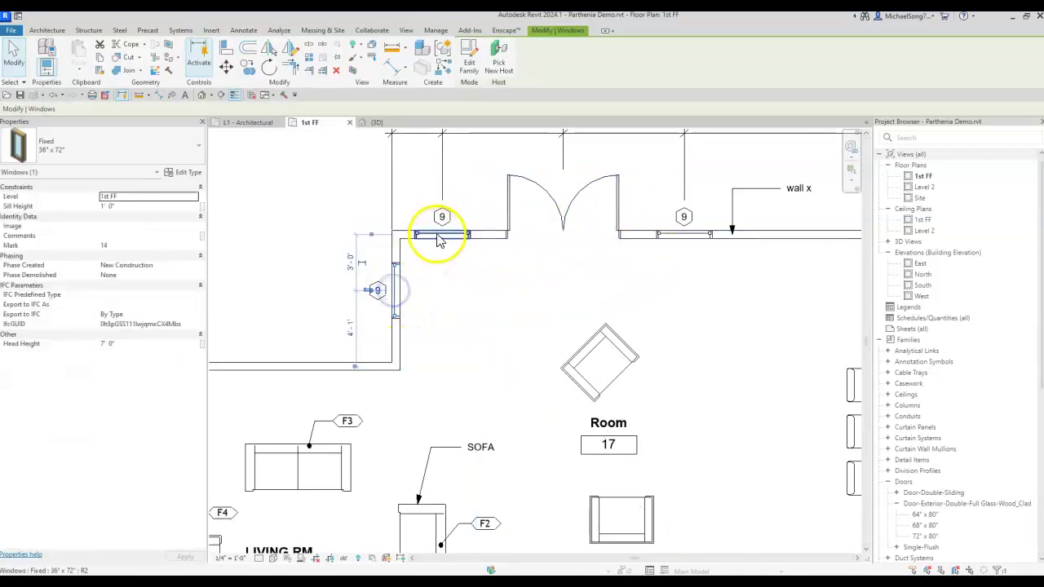
left_click(683, 234)
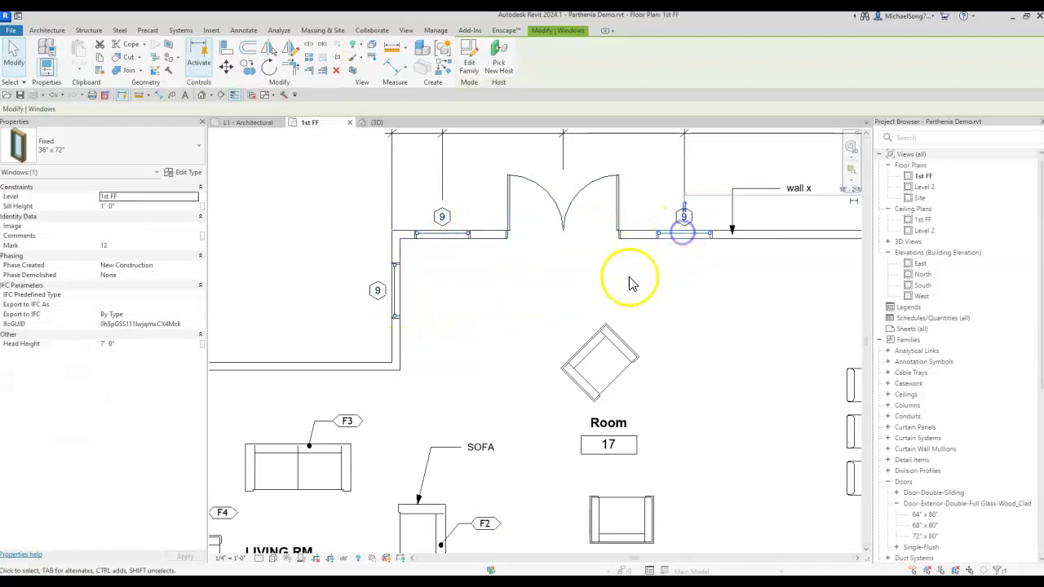
left_click(441, 233)
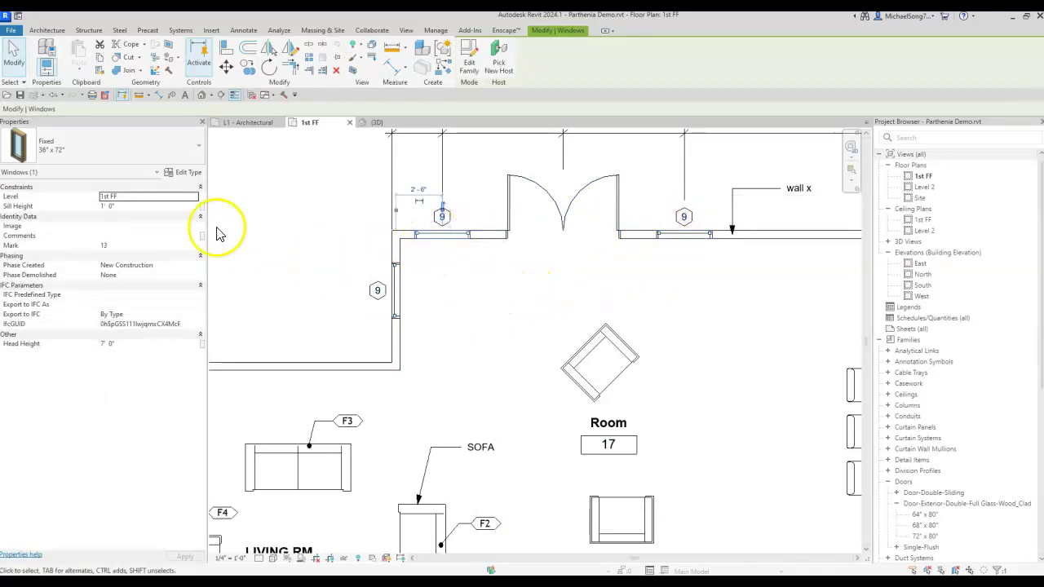
left_click(184, 172)
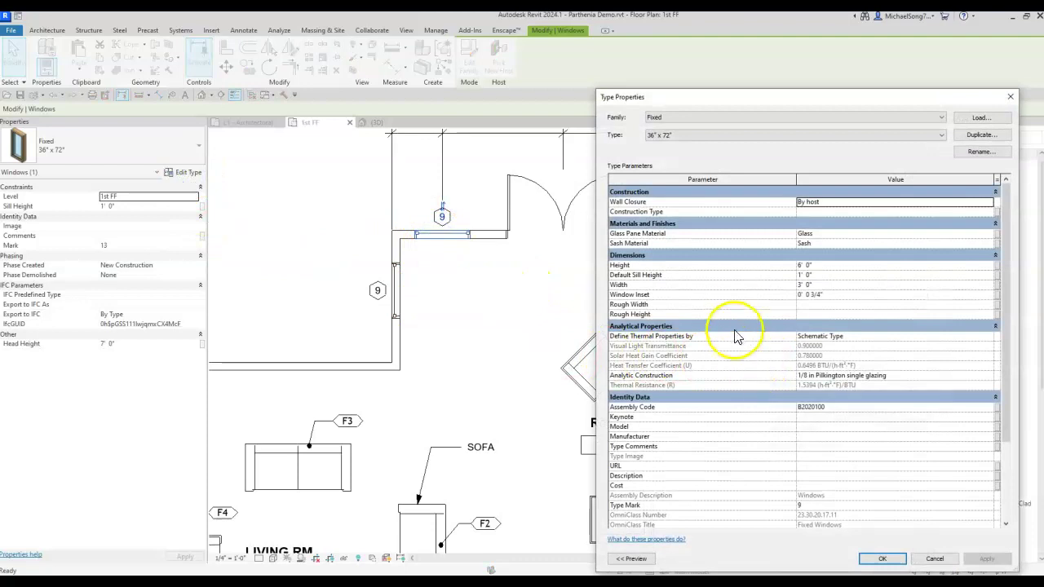
scroll(819, 365, "down", 3)
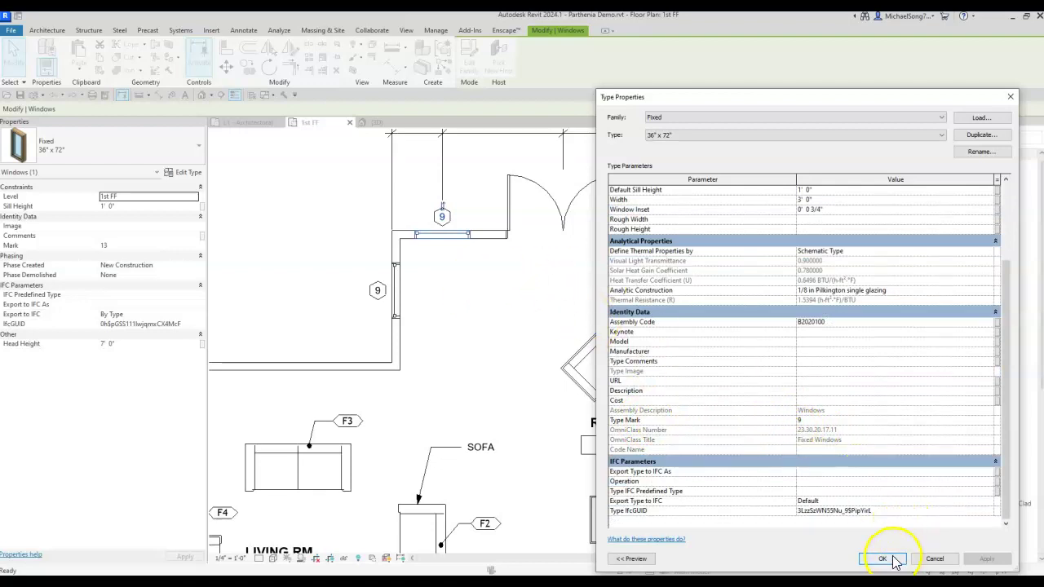
mouse_move(652, 426)
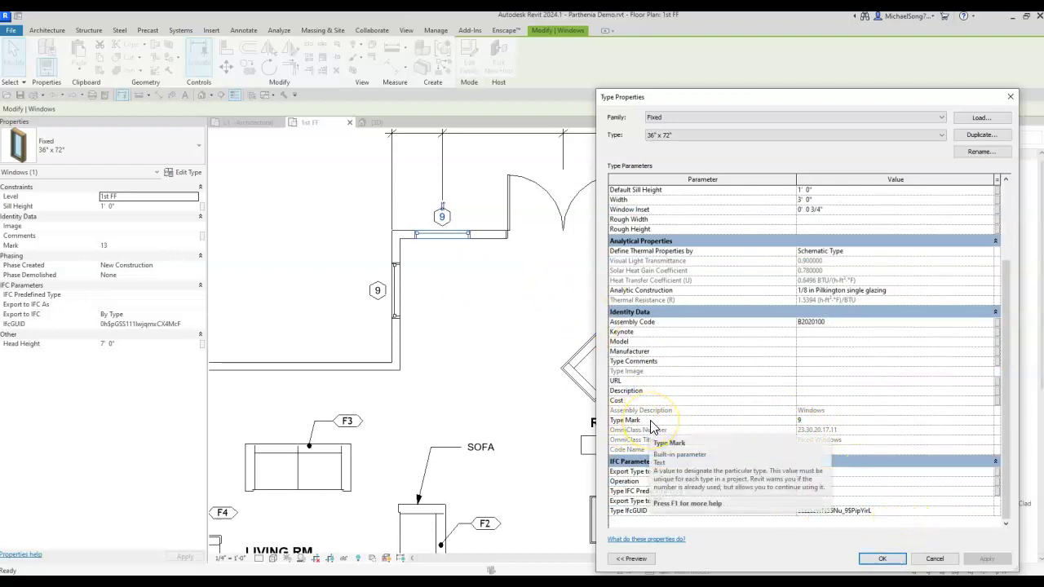
left_click(889, 559)
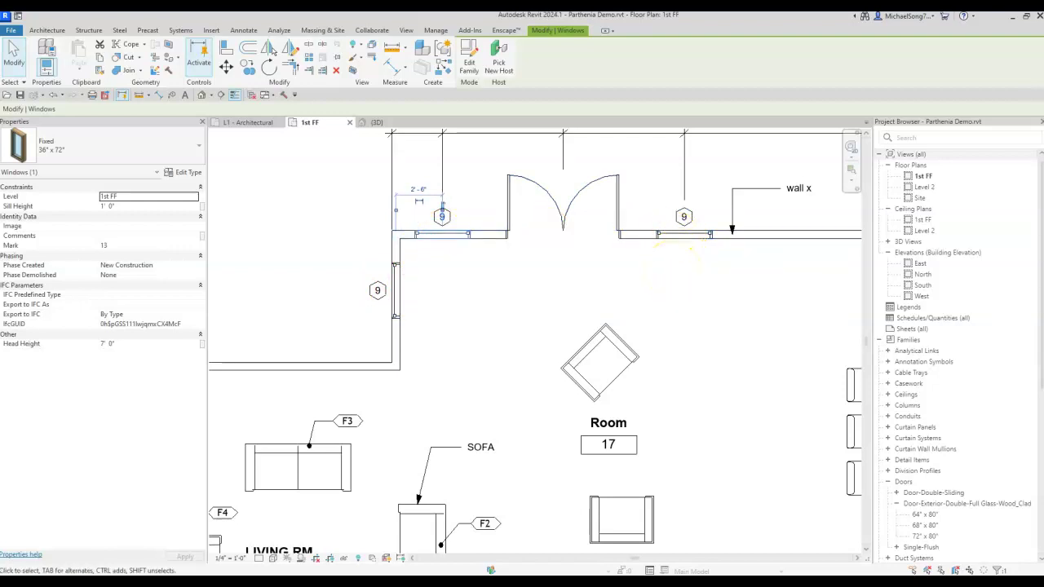
Step: Change the right top-wall window to type Window-Casement-Double 48" x 60"
left_click(446, 334)
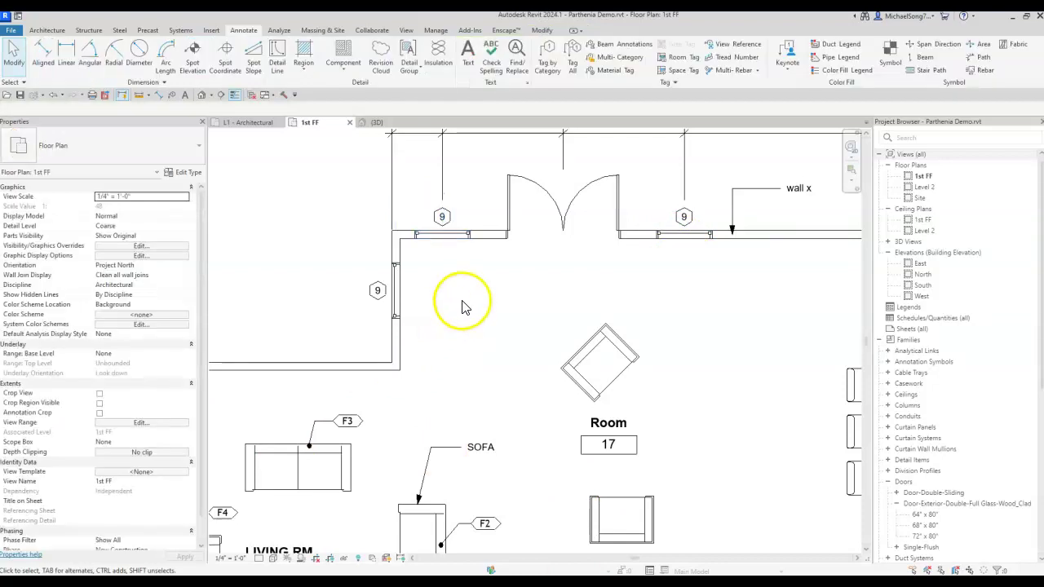
left_click(585, 337)
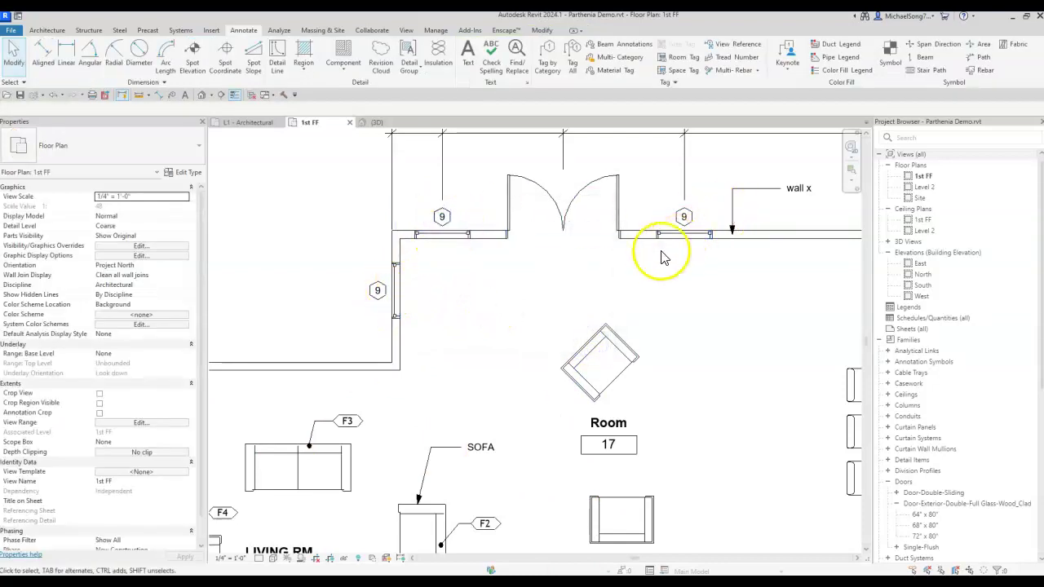
scroll(562, 298, "down", 3)
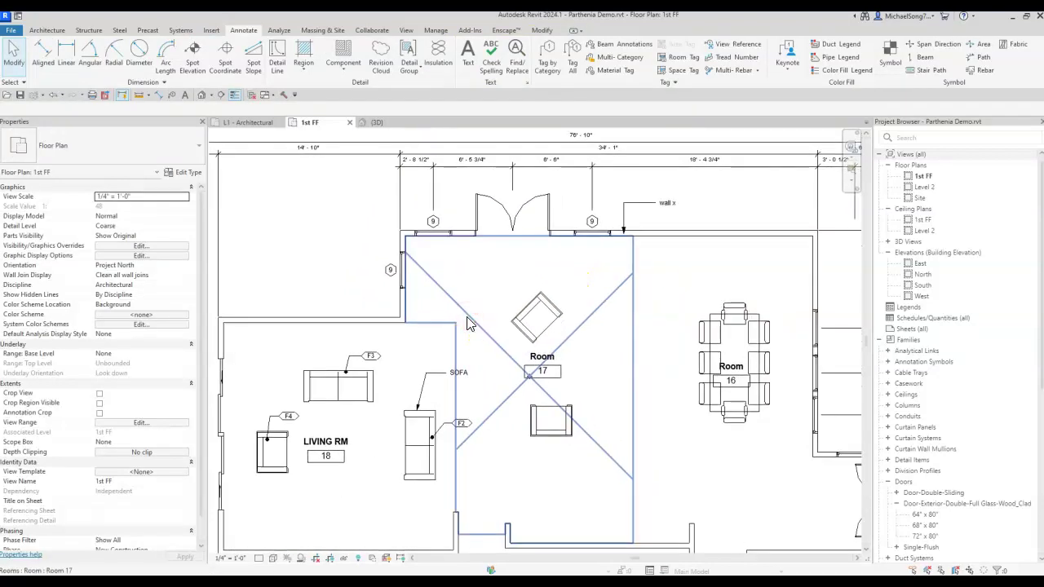
scroll(579, 239, "up", 2)
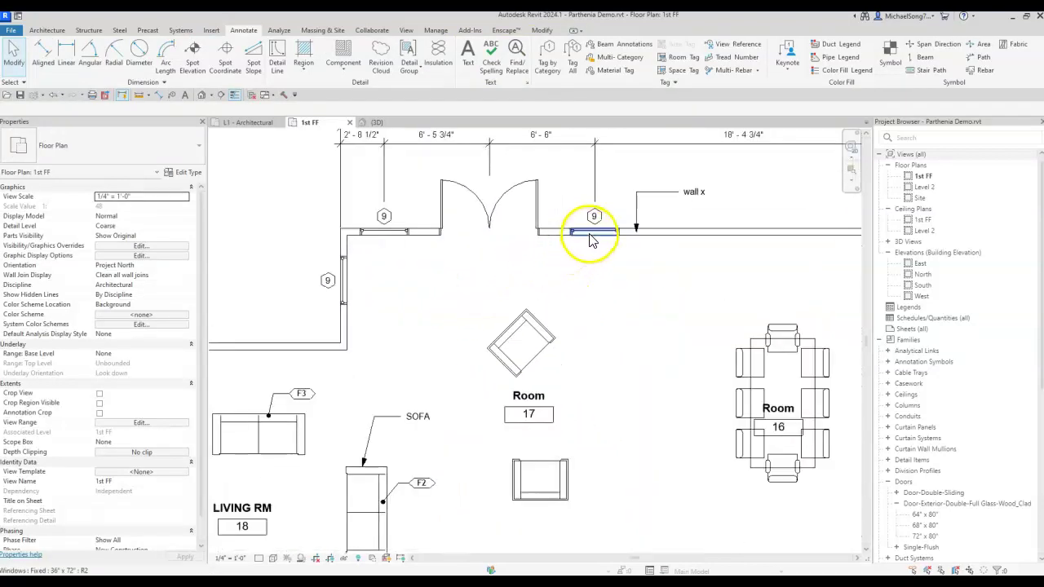
left_click(591, 239)
left_click(135, 148)
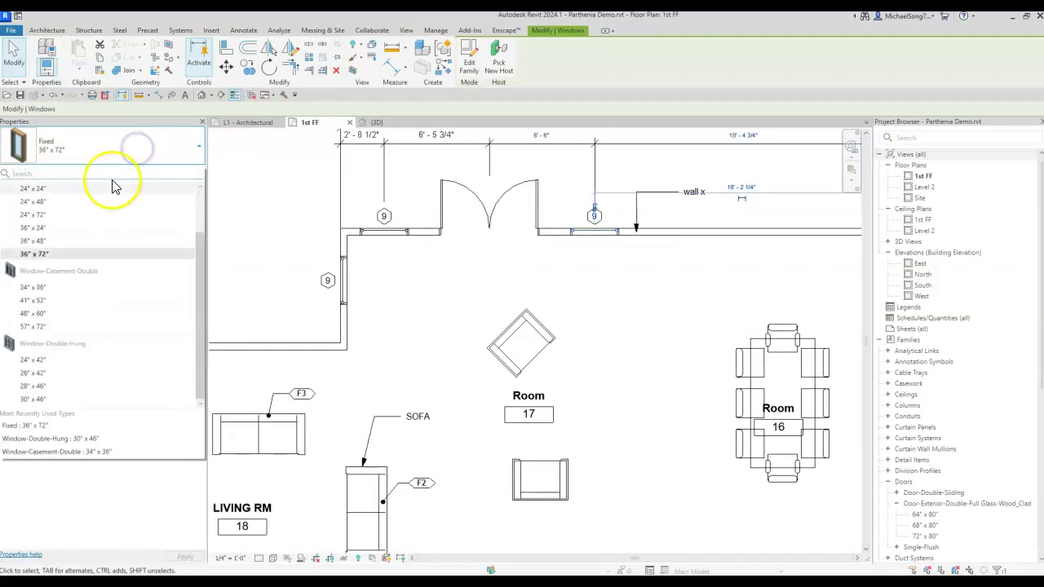
left_click(45, 318)
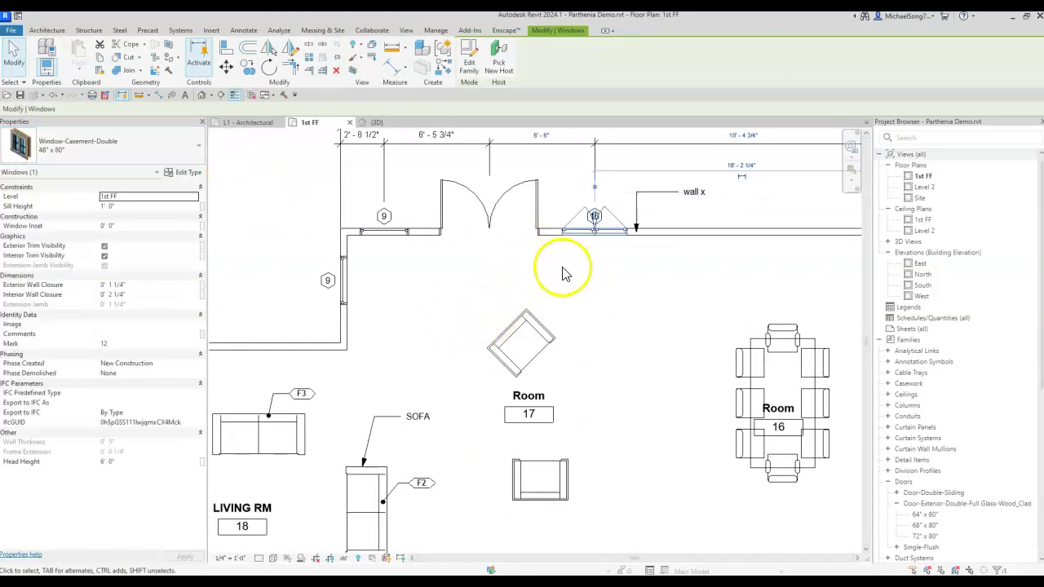
left_click(563, 273)
Step: Add a second 48" x 60" double casement beside it using CS and tag it 10 with TG
scroll(603, 245, "up", 2)
scroll(591, 243, "down", 1)
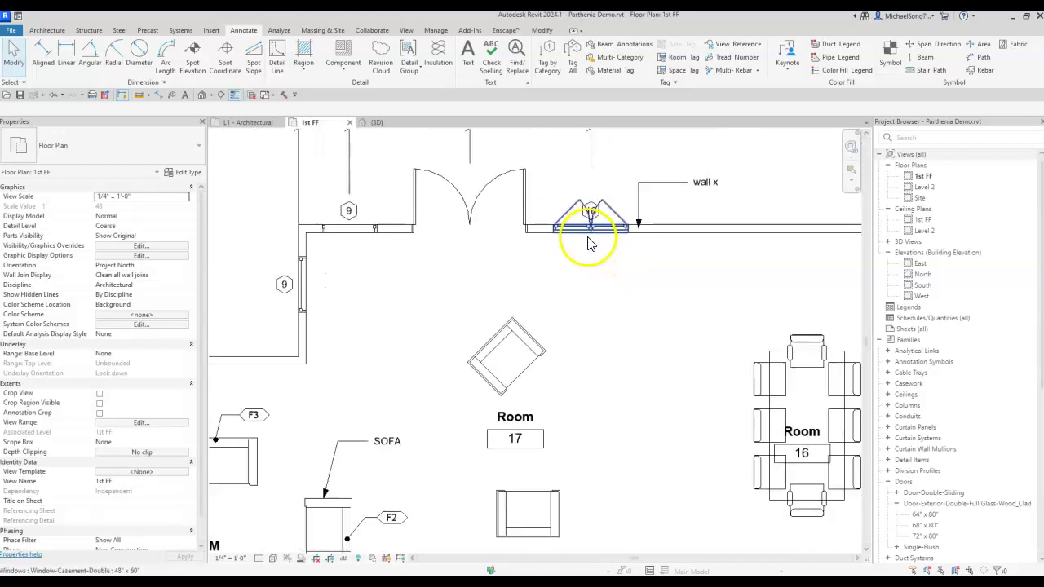
left_click(594, 239)
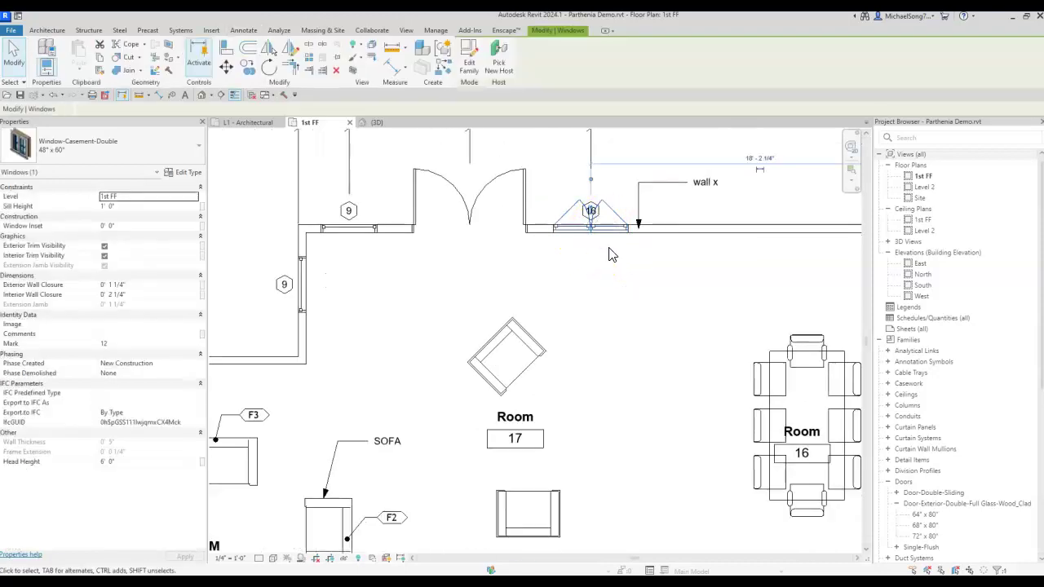
key("c")
key("s")
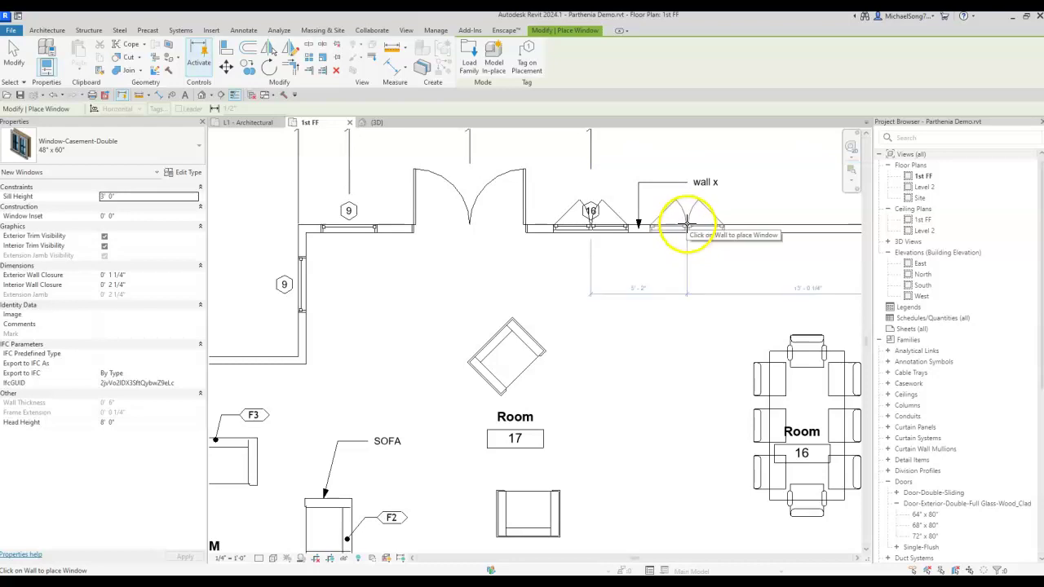
key("Escape")
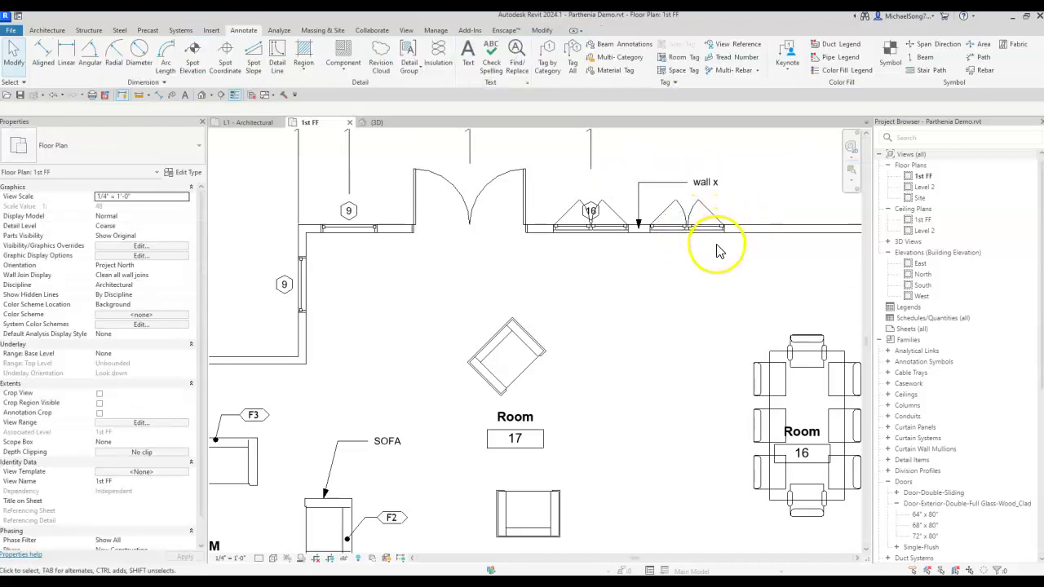
key("t")
key("g")
left_click(685, 206)
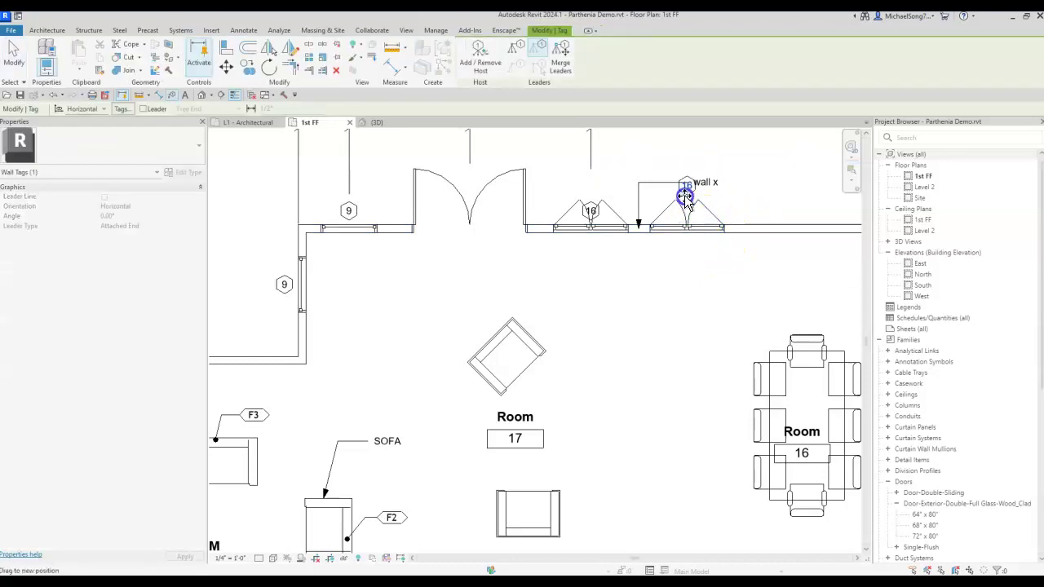
key("Escape")
scroll(685, 269, "down", 2)
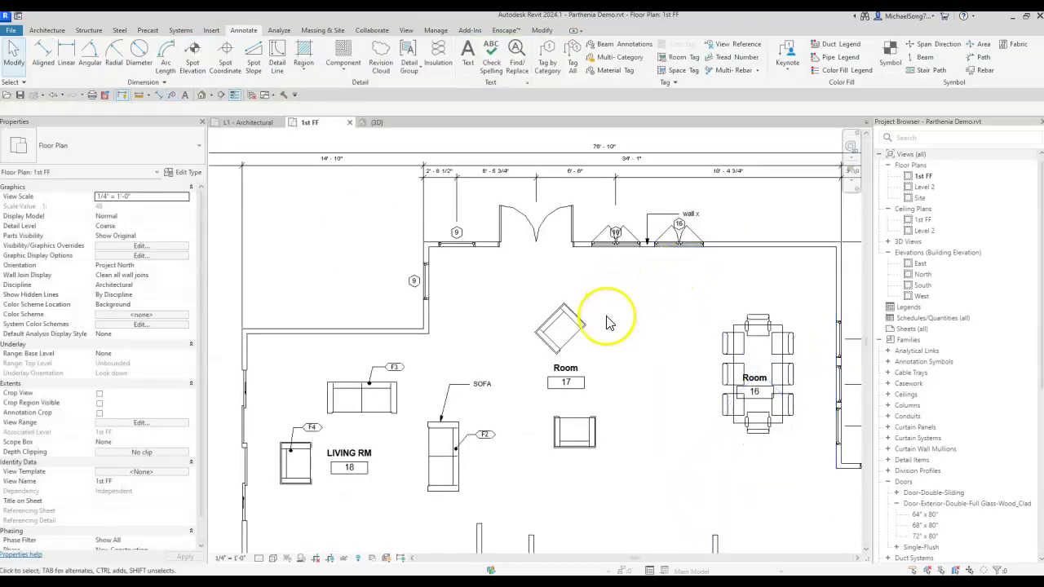
Step: Zoom in on Room 17 and start editing the name in its room tag
scroll(603, 301, "down", 2)
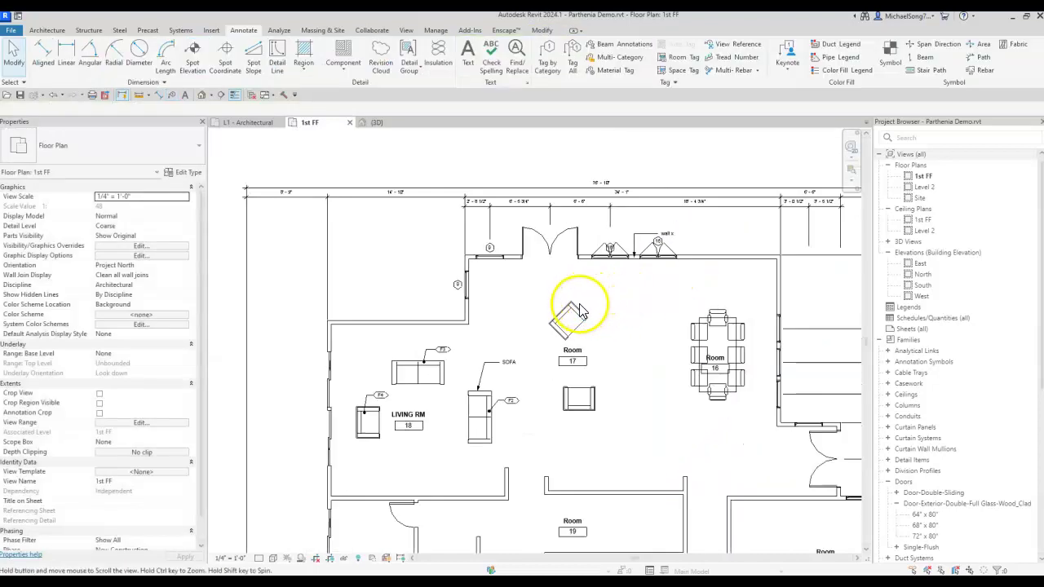
scroll(571, 295, "down", 1)
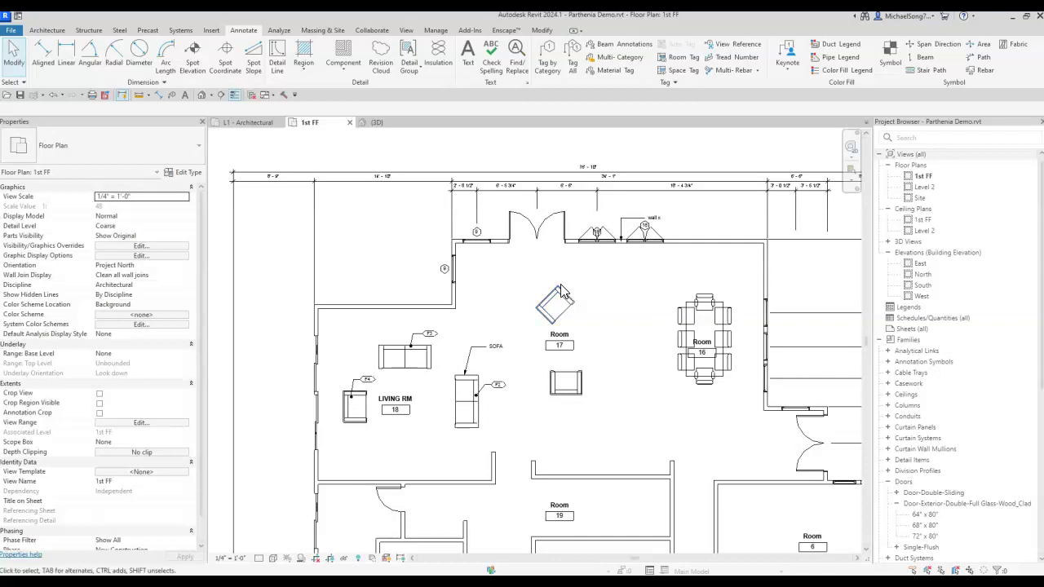
scroll(496, 306, "up", 1)
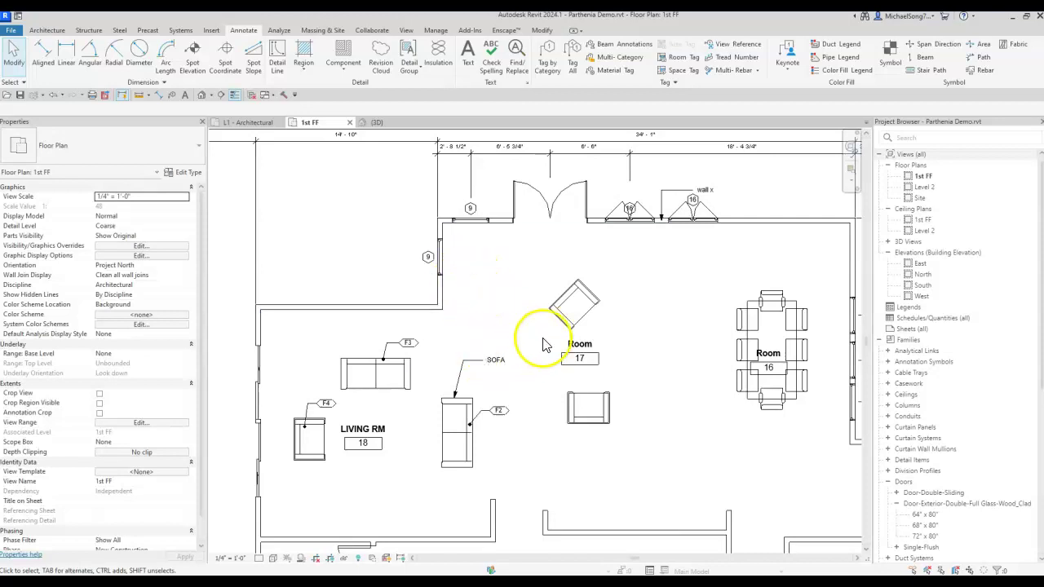
double_click(580, 344)
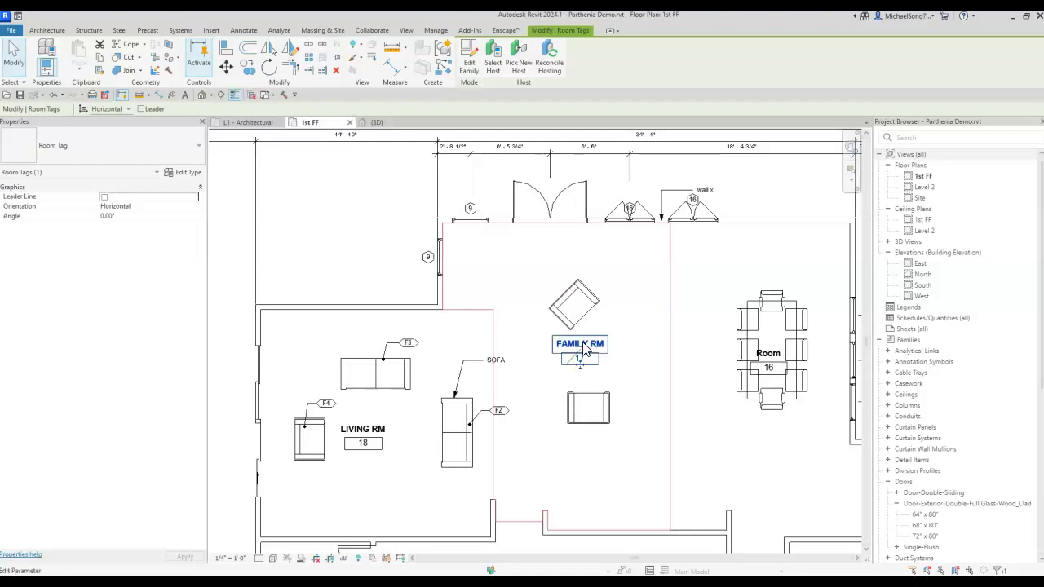
Step: Commit the room tag edit so Room 17 reads FAMILY RM
left_click(521, 294)
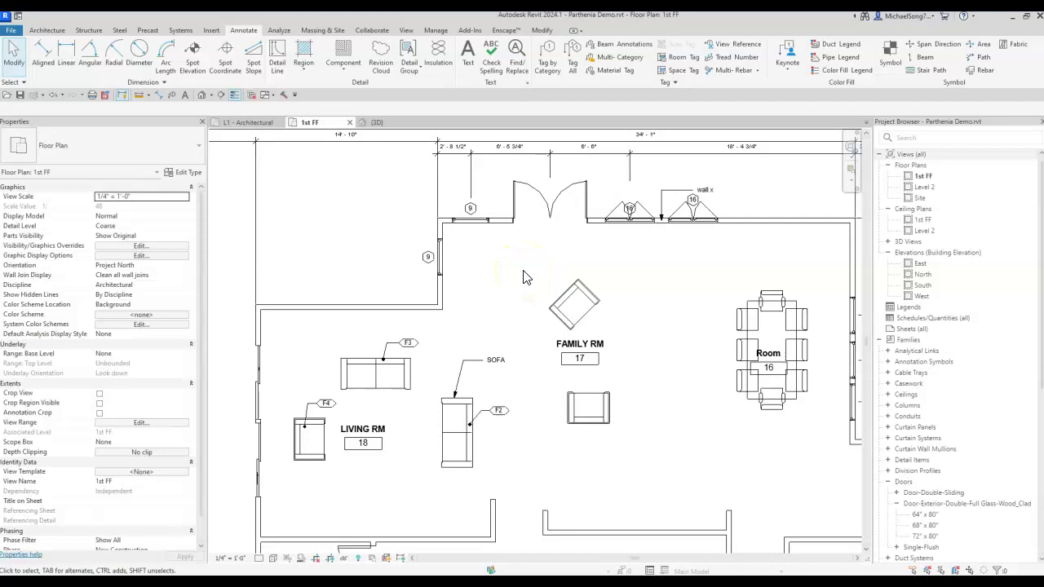
Step: Check that the family room's left-wall window type has the shared Type Mark 9
left_click(440, 259)
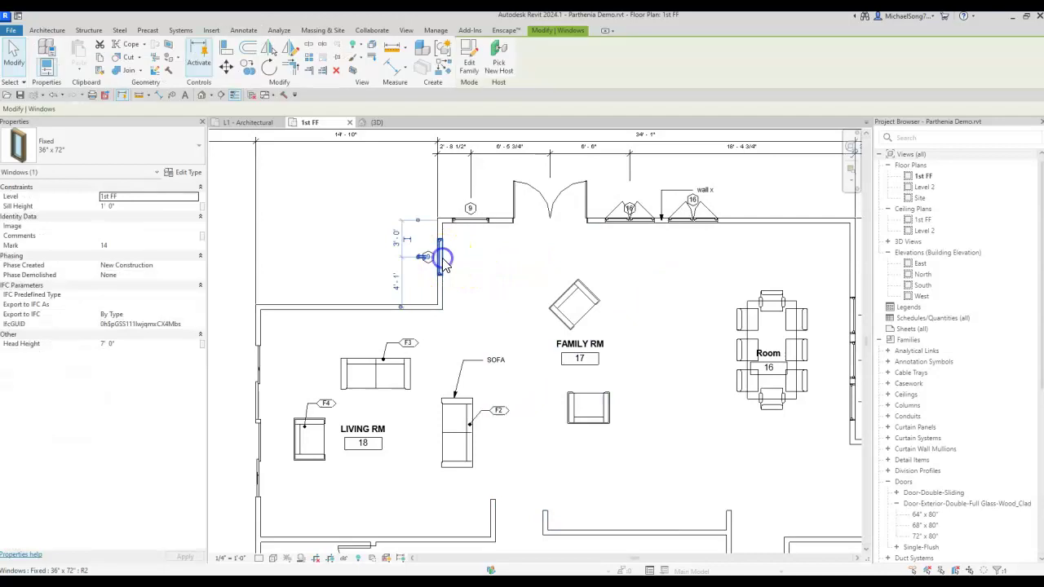
left_click(186, 172)
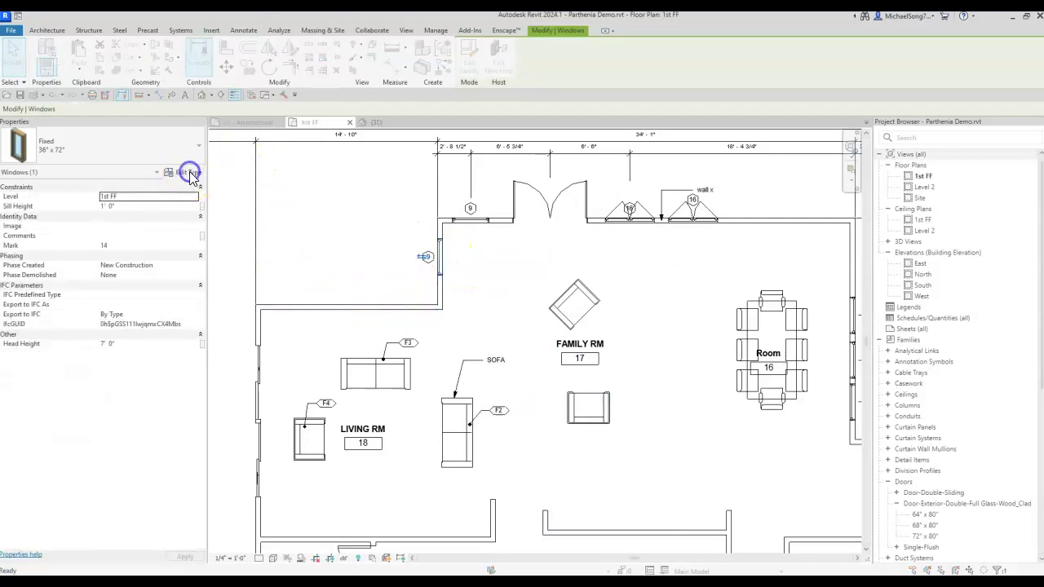
scroll(691, 419, "down", 3)
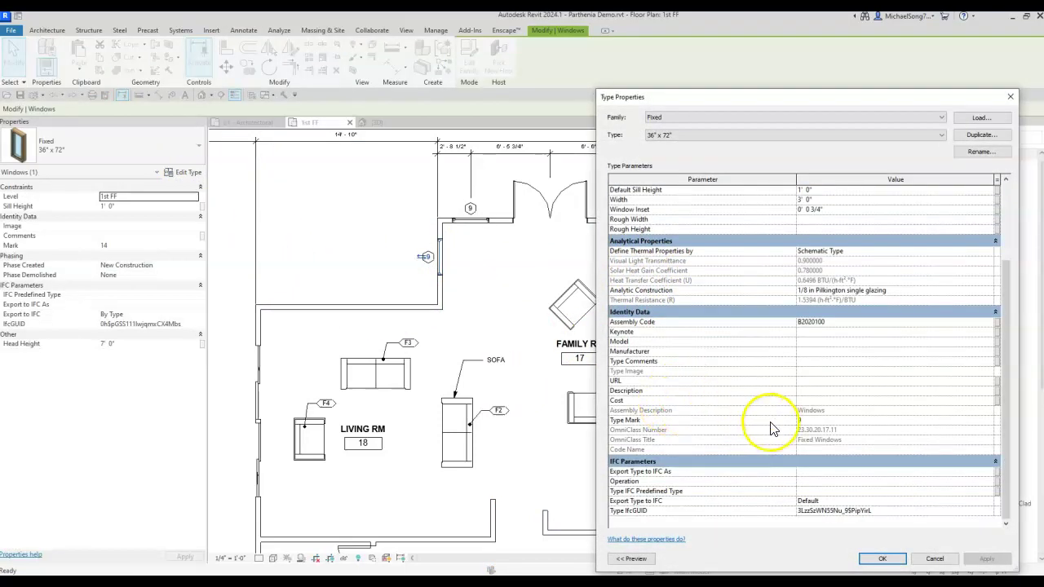
left_click(652, 135)
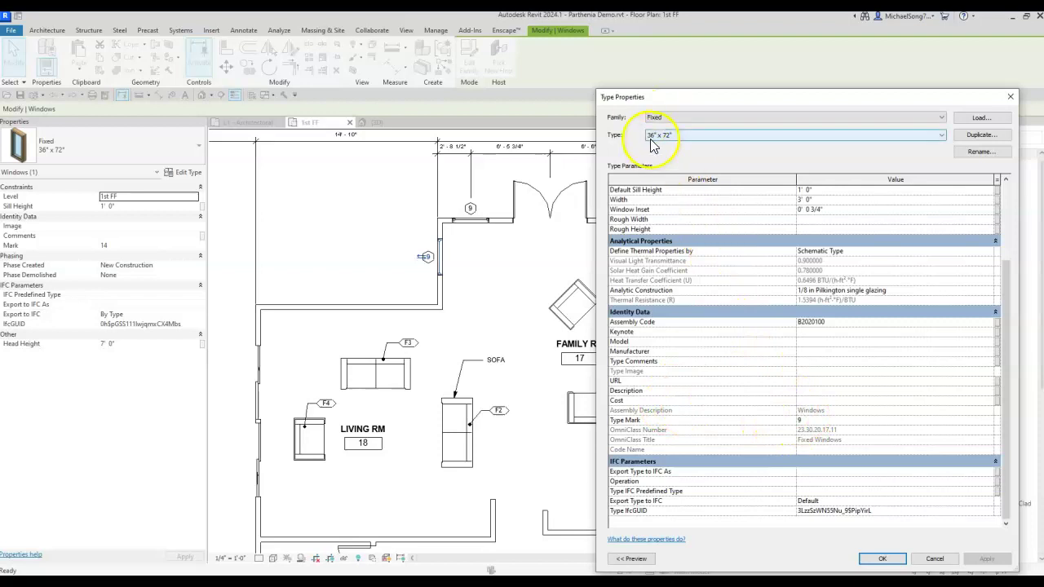
left_click(828, 421)
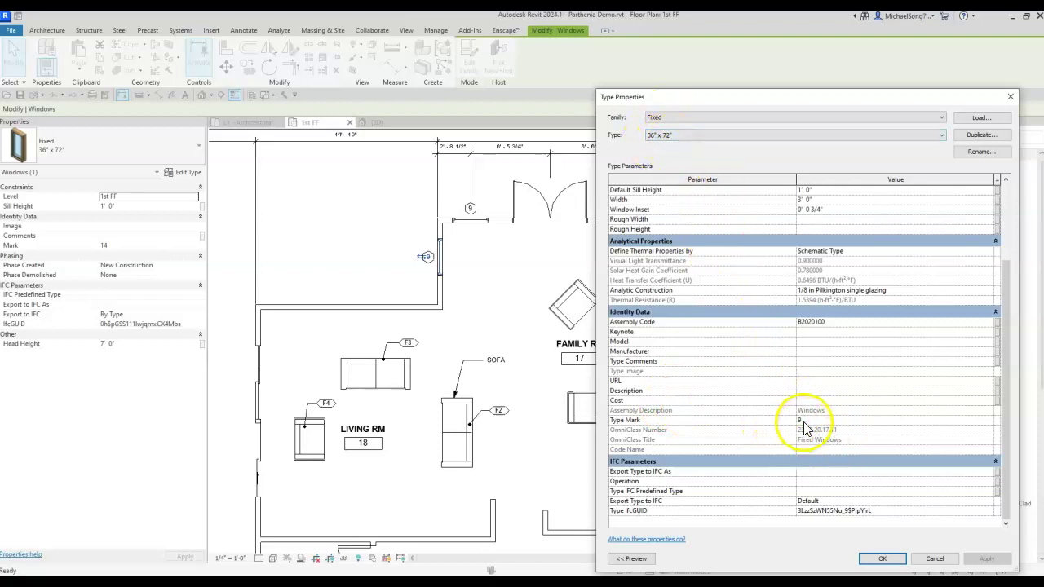
left_click(881, 559)
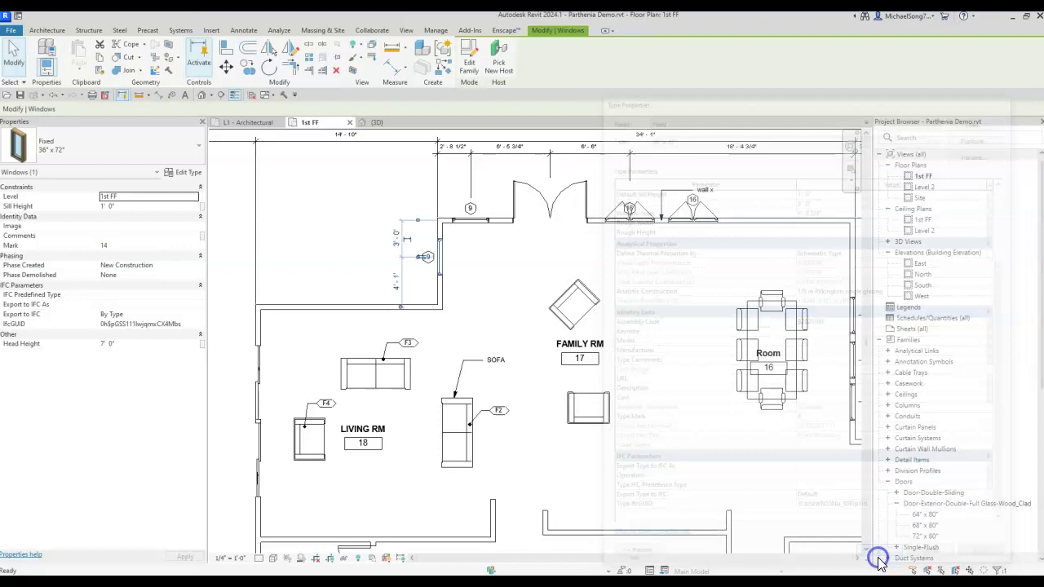
Step: Confirm the same window's own Mark value is 14 in Properties
left_click(411, 282)
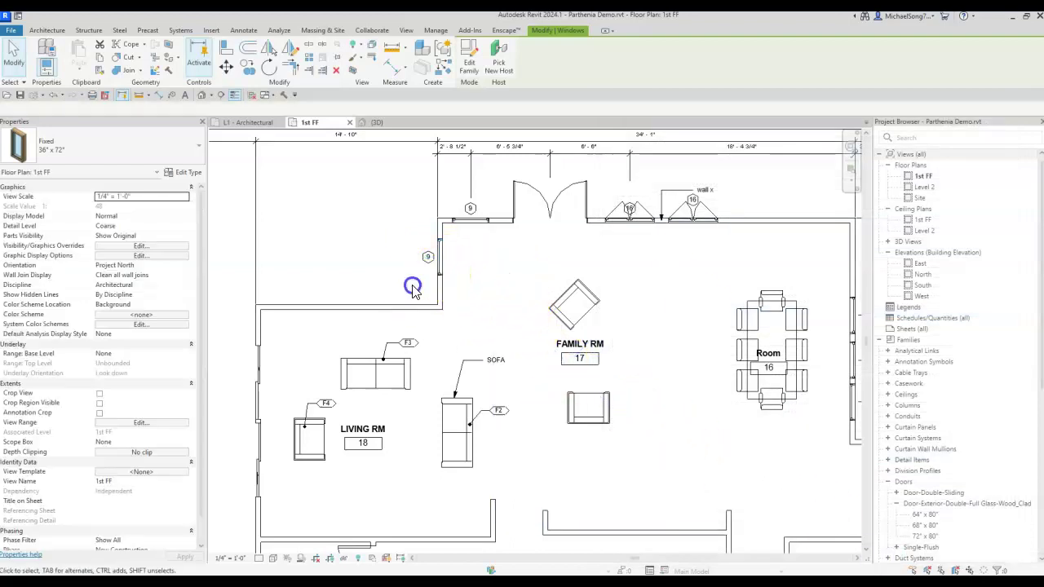
left_click(438, 268)
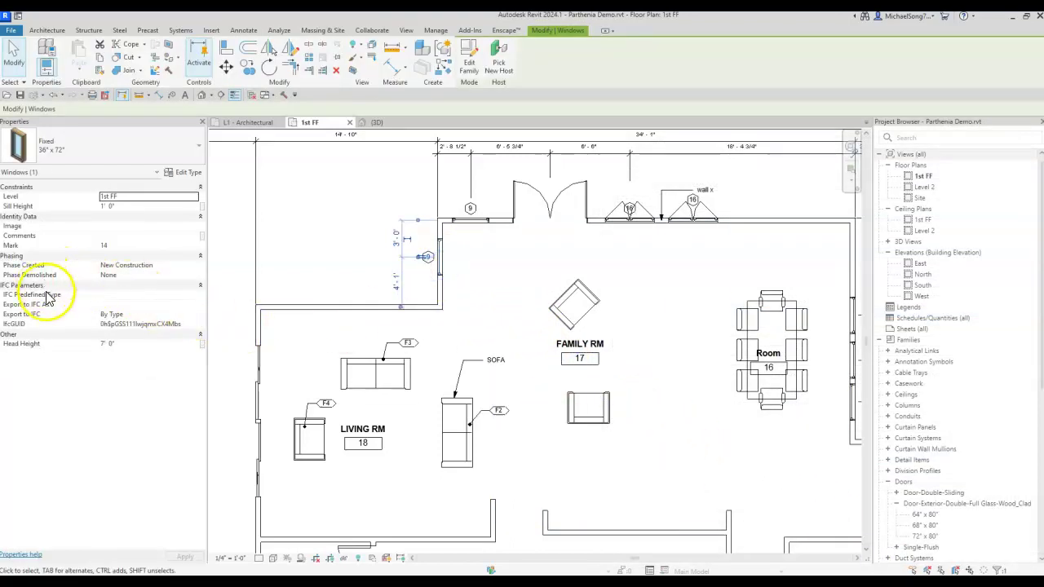
left_click(110, 247)
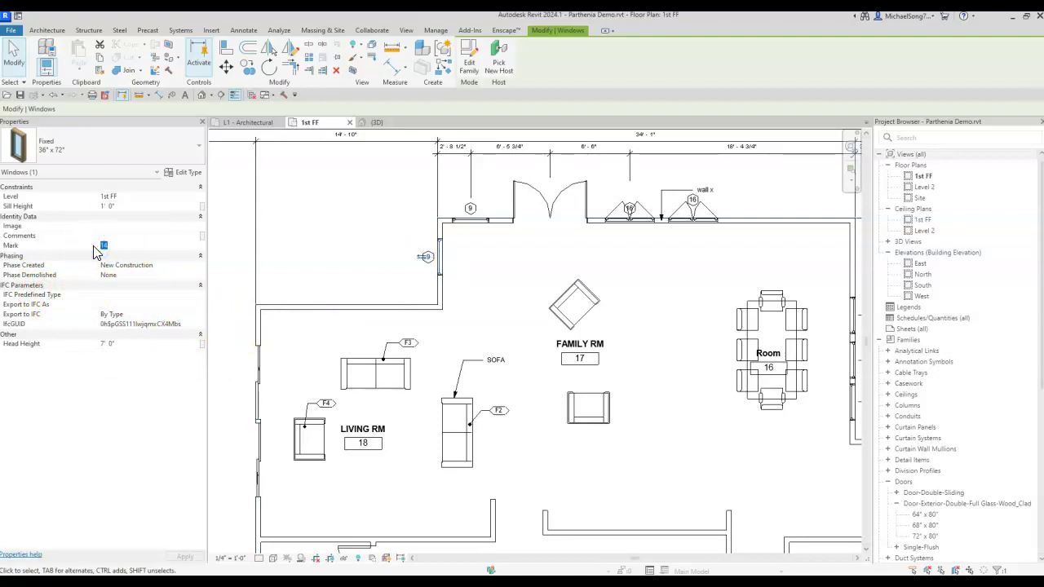
left_click(336, 237)
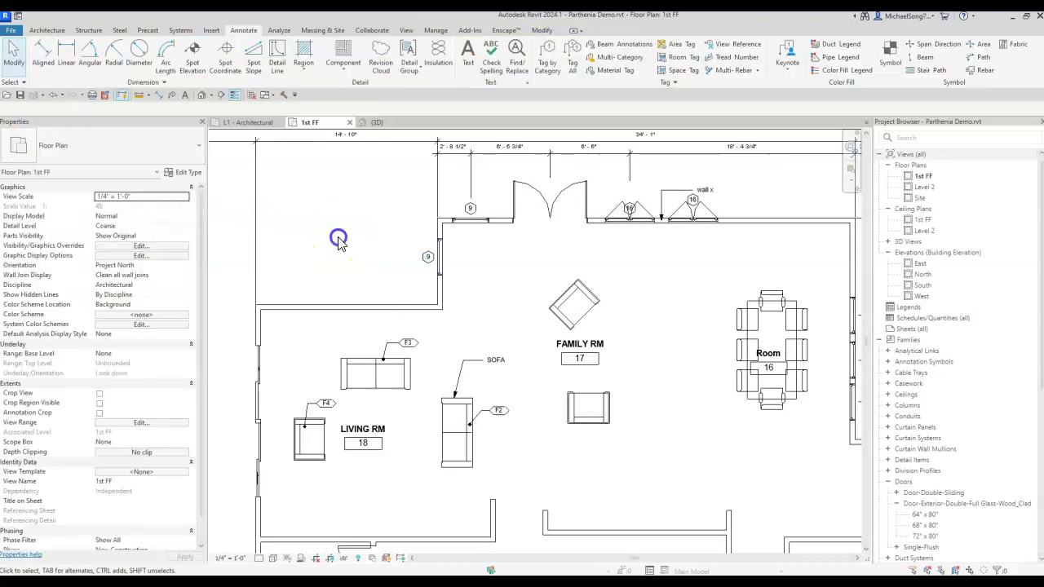
Step: Select the window tag that still displays 9
scroll(469, 271, "up", 3)
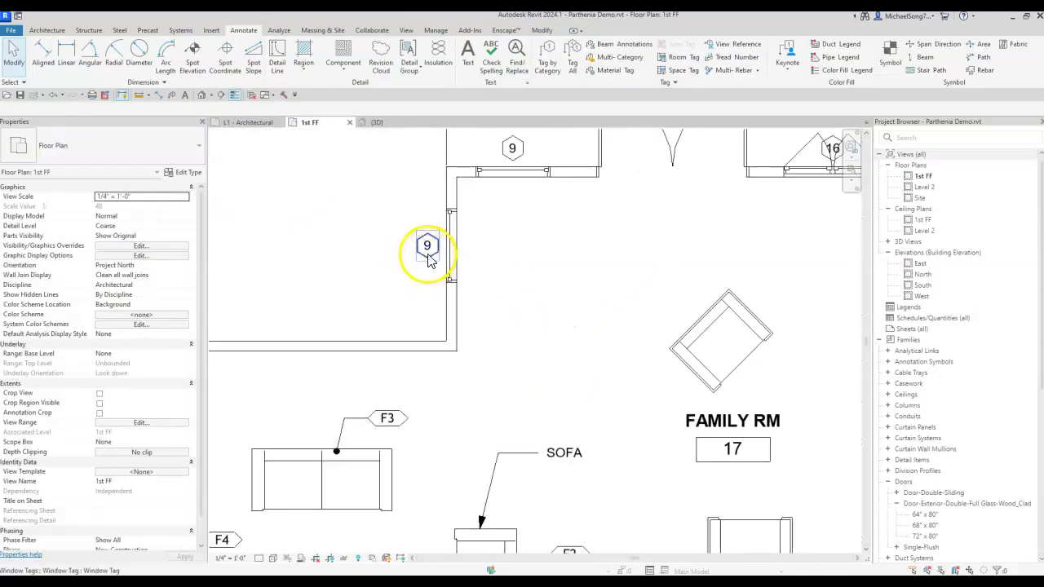
left_click(426, 247)
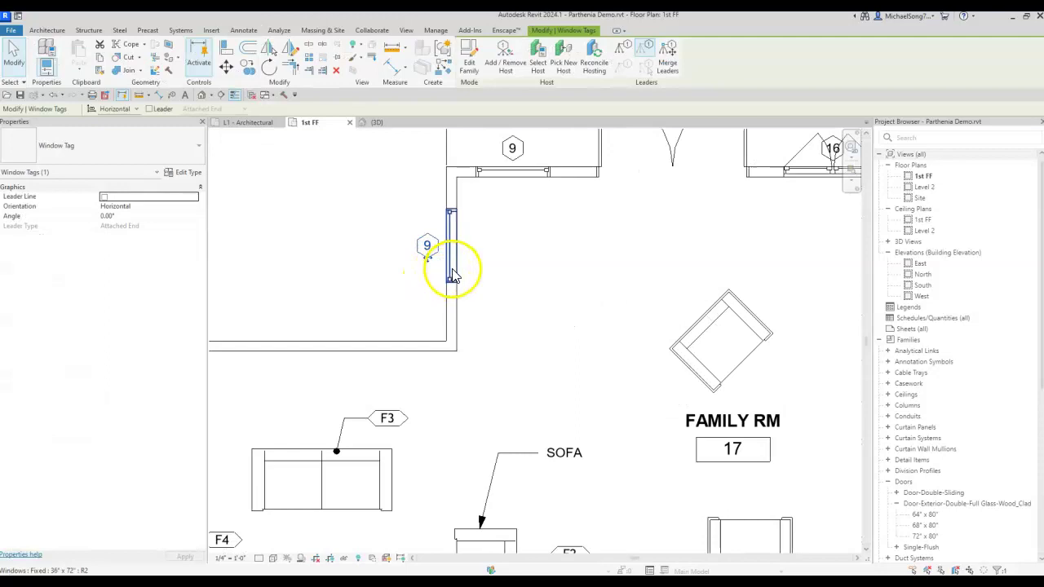
left_click(400, 283)
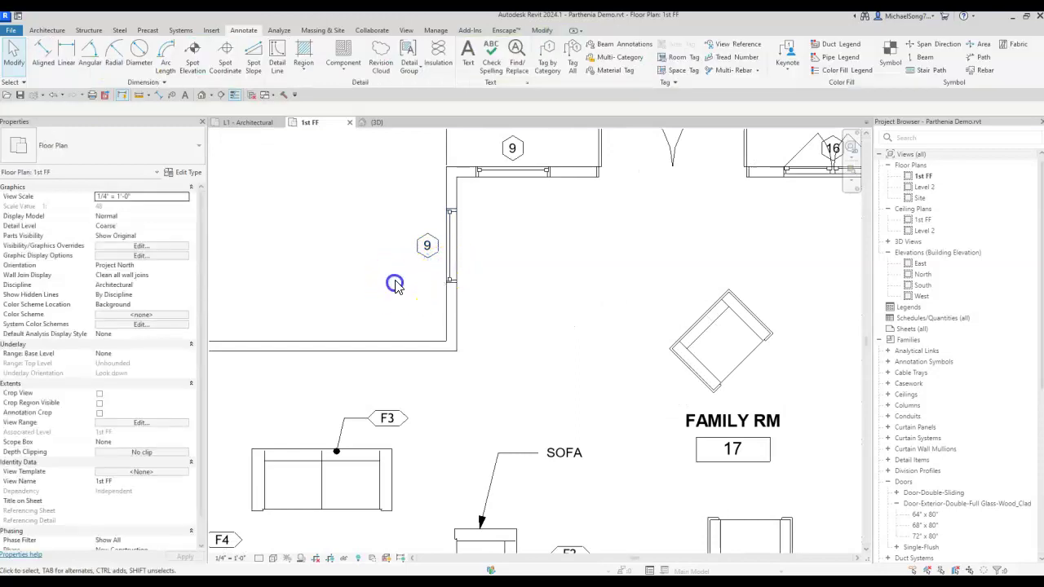
left_click(427, 245)
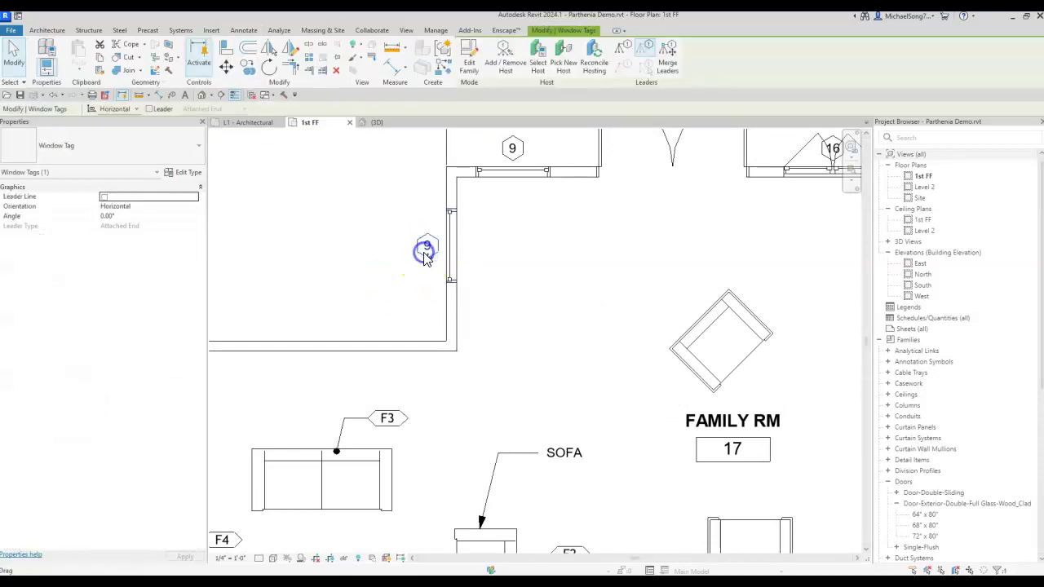
Step: Change the Window Tag family's label from Type Mark to the instance Mark parameter and load it into the project
left_click(471, 59)
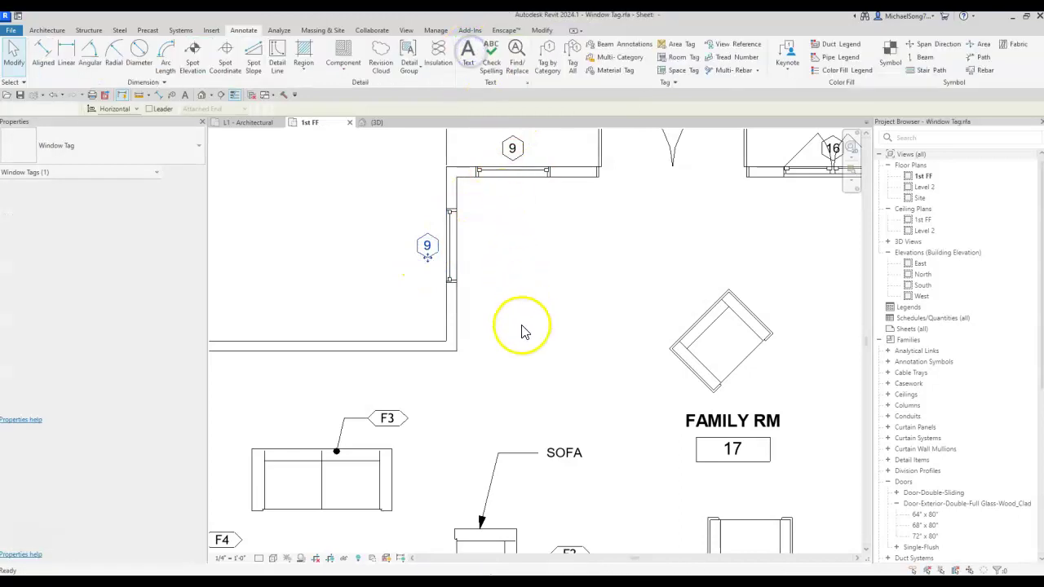
left_click(520, 343)
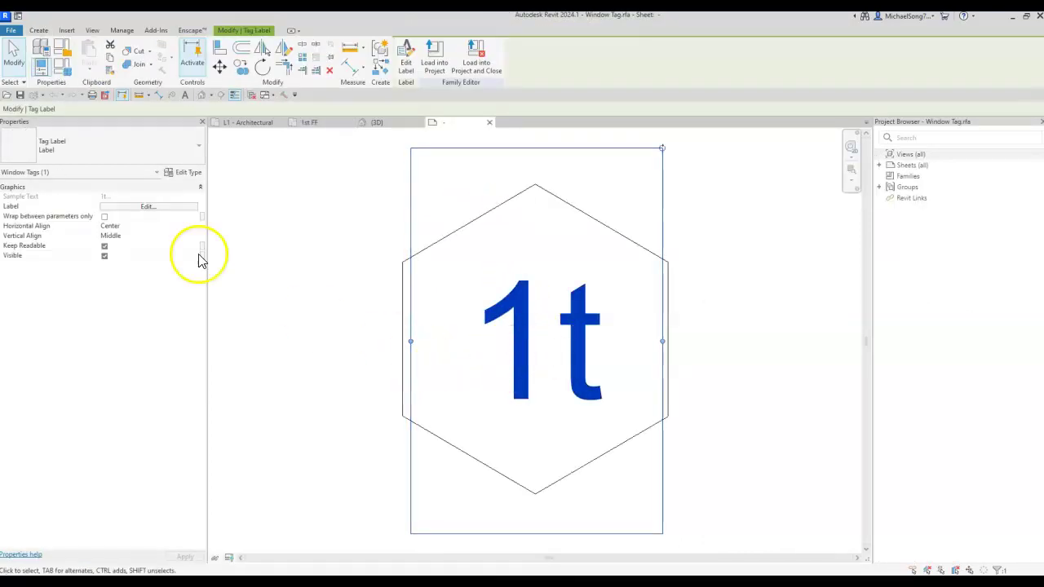
left_click(147, 208)
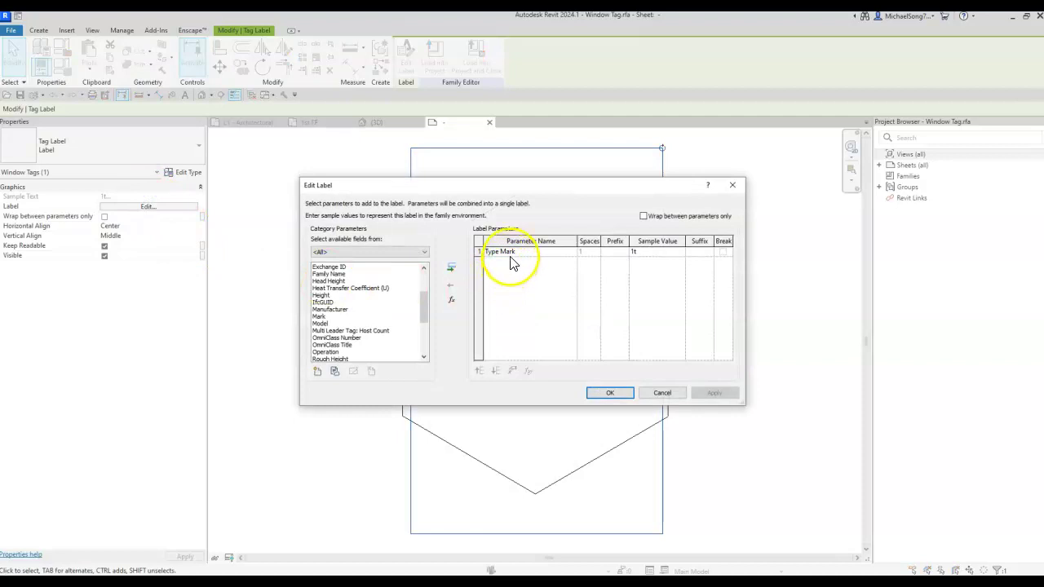
left_click(451, 284)
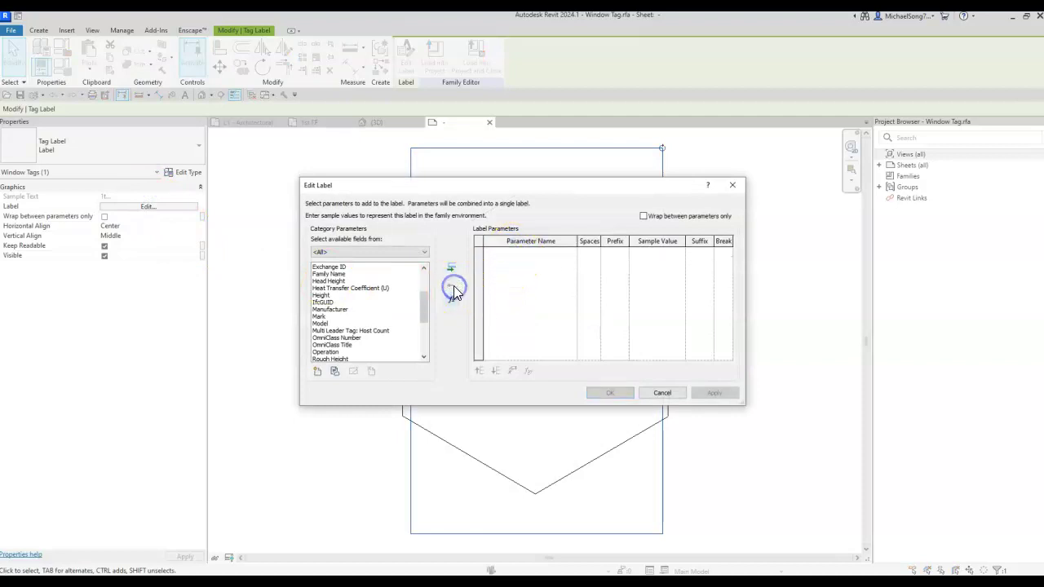
left_click(319, 316)
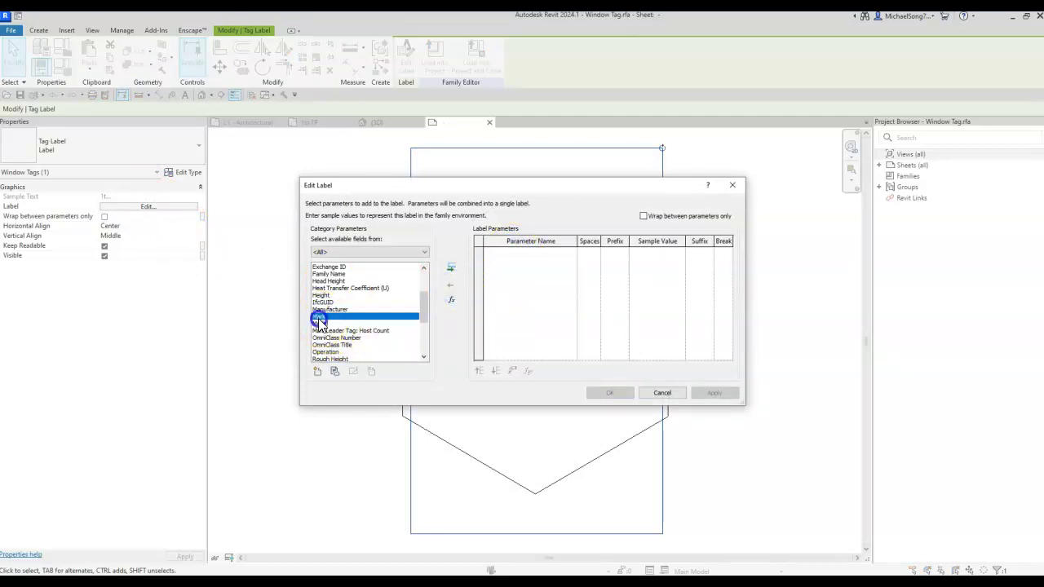
left_click(451, 268)
left_click(595, 390)
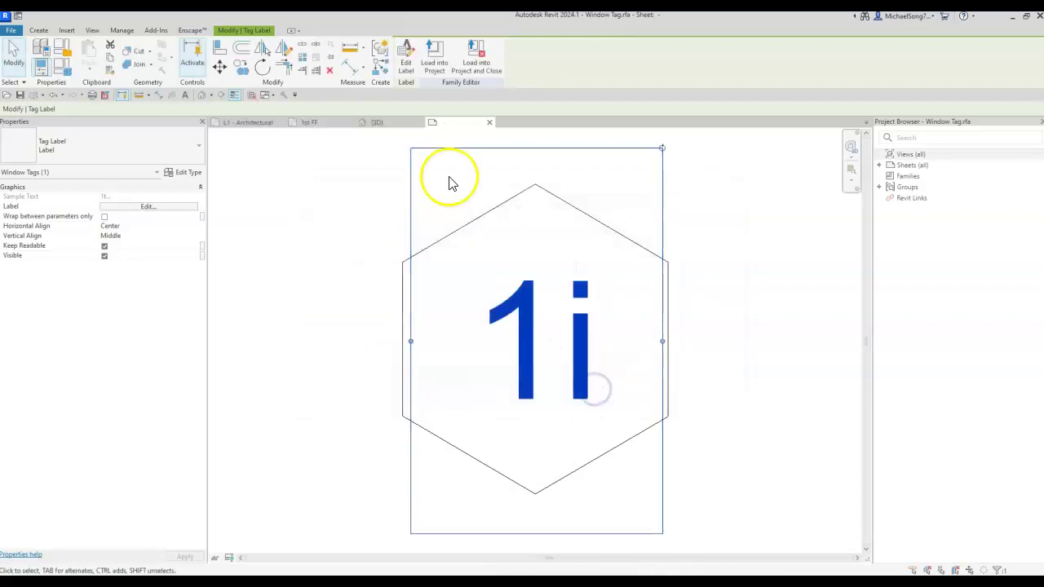
left_click(438, 63)
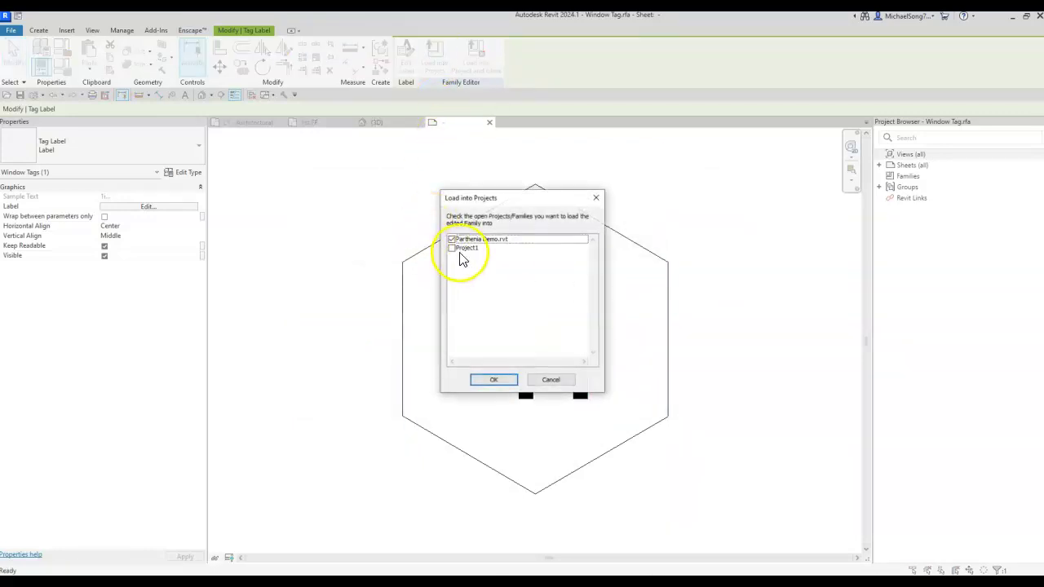
Step: Load the edited tag into Parthenia Demo, overwriting the existing family and its parameters
left_click(495, 380)
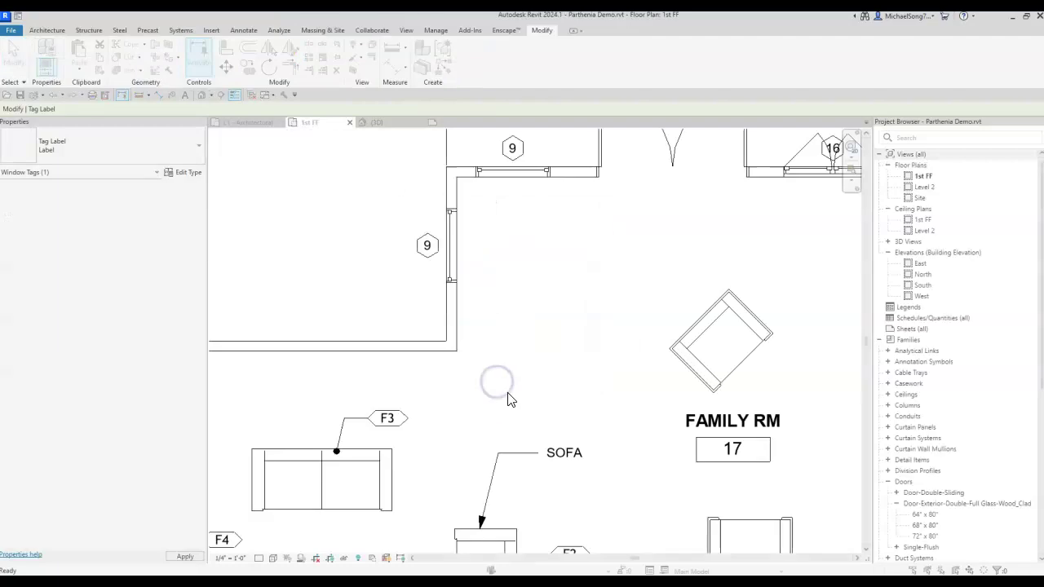
left_click(496, 288)
scroll(499, 367, "down", 5)
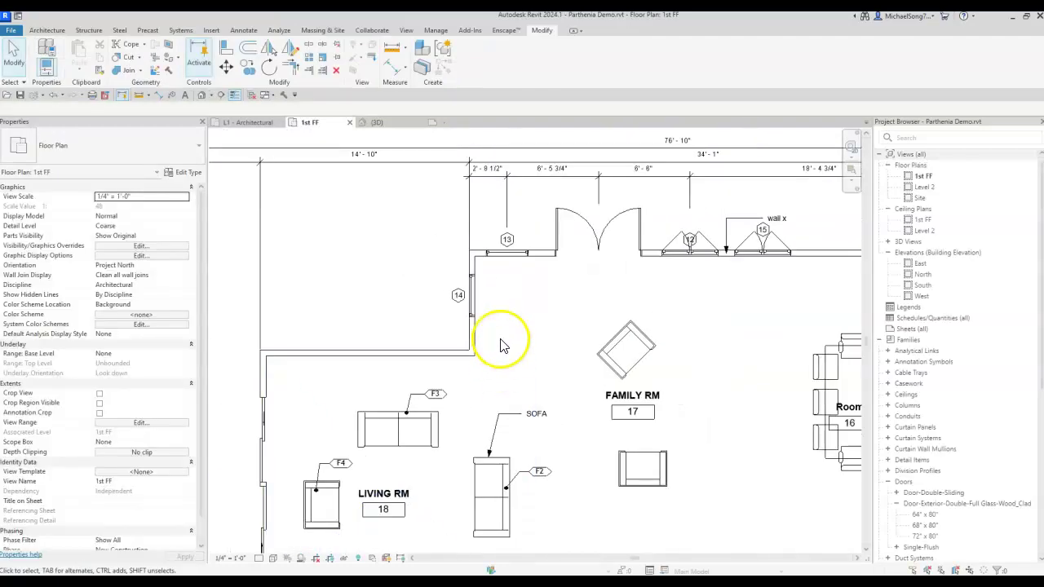
scroll(466, 350, "up", 2)
scroll(757, 294, "down", 2)
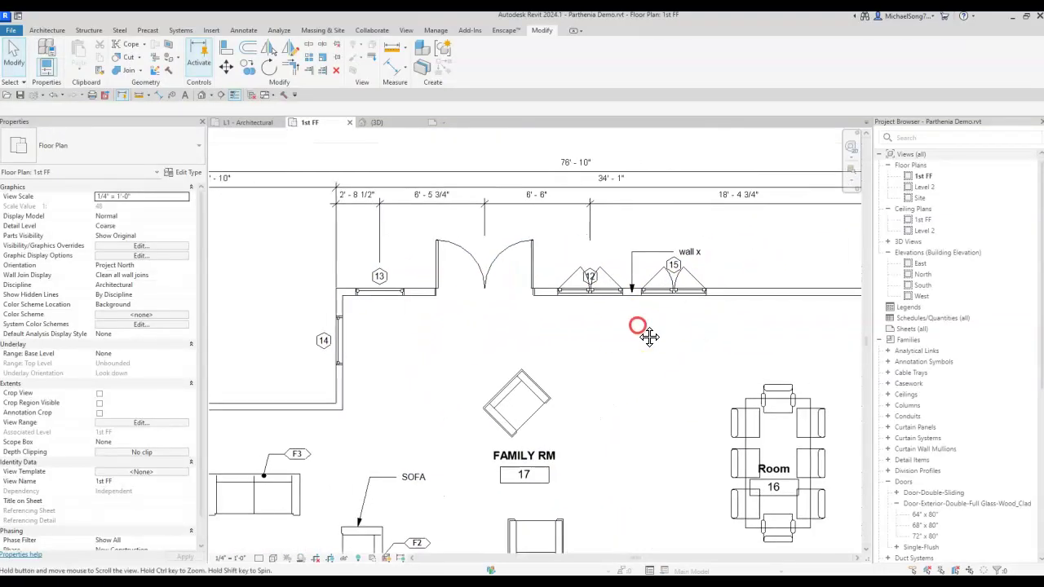
scroll(683, 318, "down", 1)
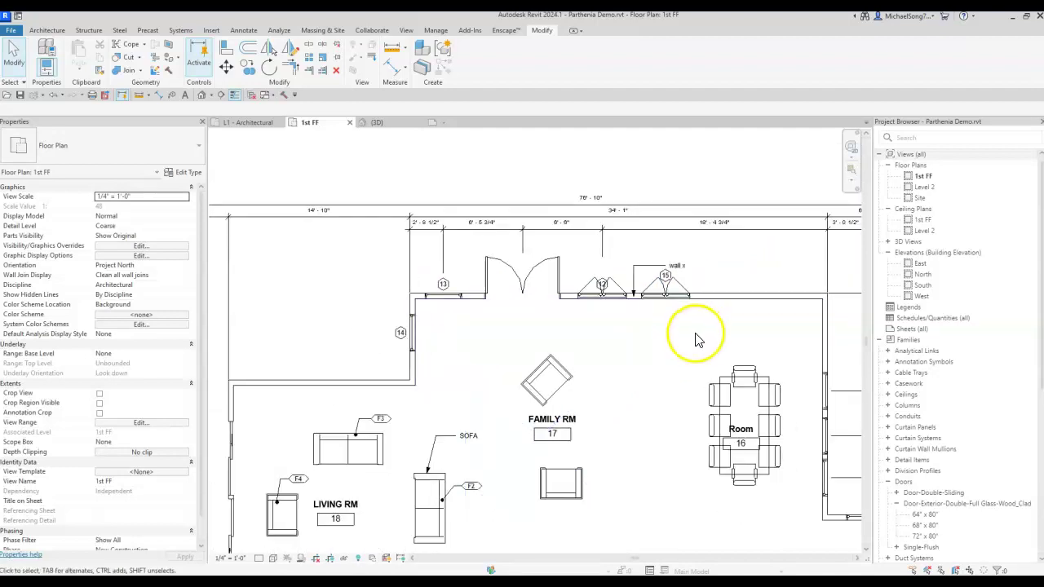
Step: Move window tag 15 down onto its casement window on the upper wall
middle_click_drag(690, 354, 552, 309)
left_click(532, 254)
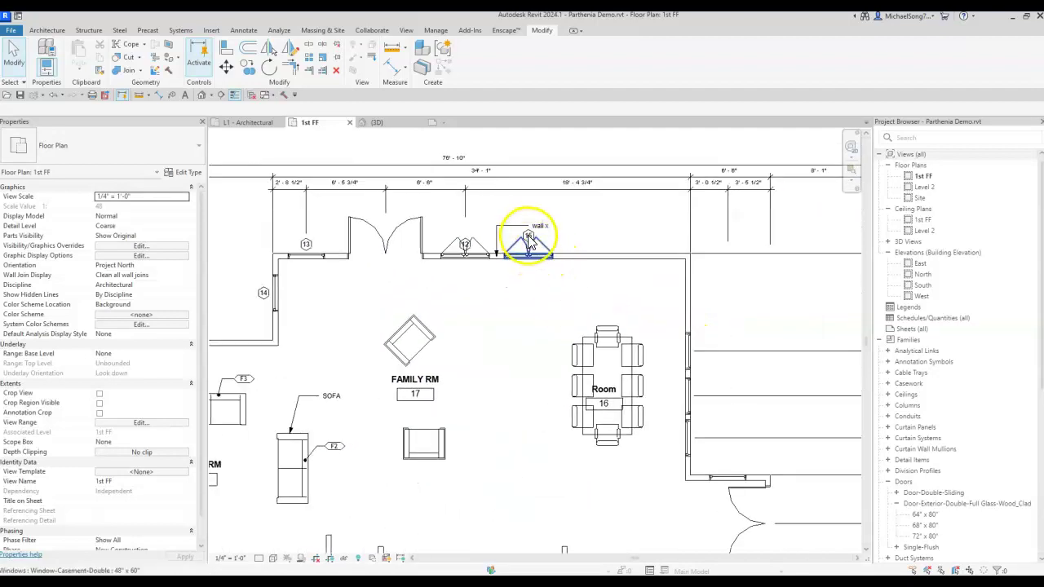
scroll(531, 249, "up", 2)
left_click(536, 243)
left_click_drag(537, 249, 534, 265)
Step: Shorten the dimension witness line above tag 13 so it clears the tag
scroll(489, 334, "down", 4)
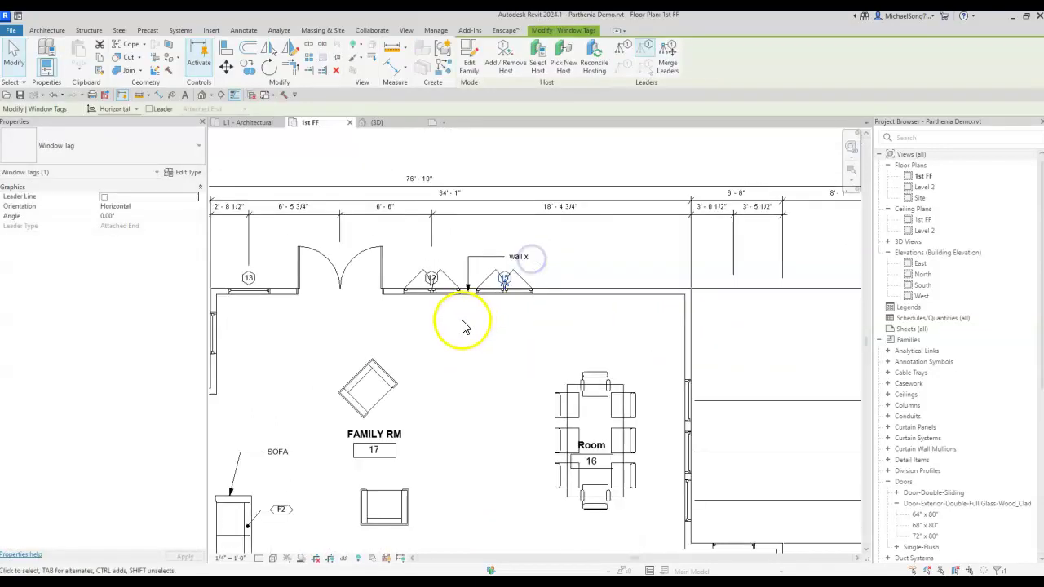
left_click(355, 246)
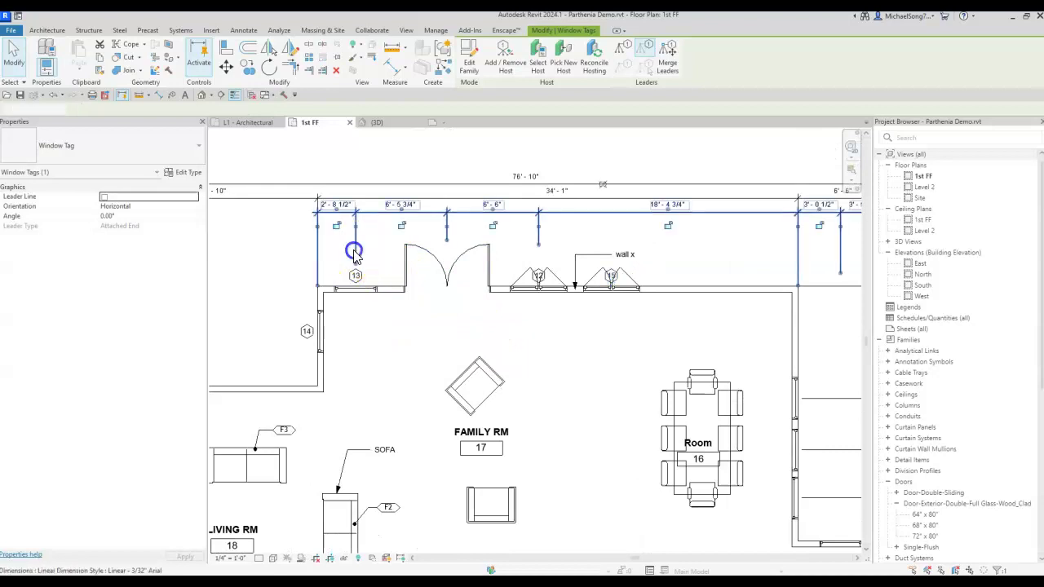
scroll(355, 261, "up", 2)
mouse_move(359, 258)
left_mouse_down()
mouse_move(363, 303)
mouse_move(360, 261)
left_mouse_up()
left_click(397, 361)
scroll(396, 361, "down", 5)
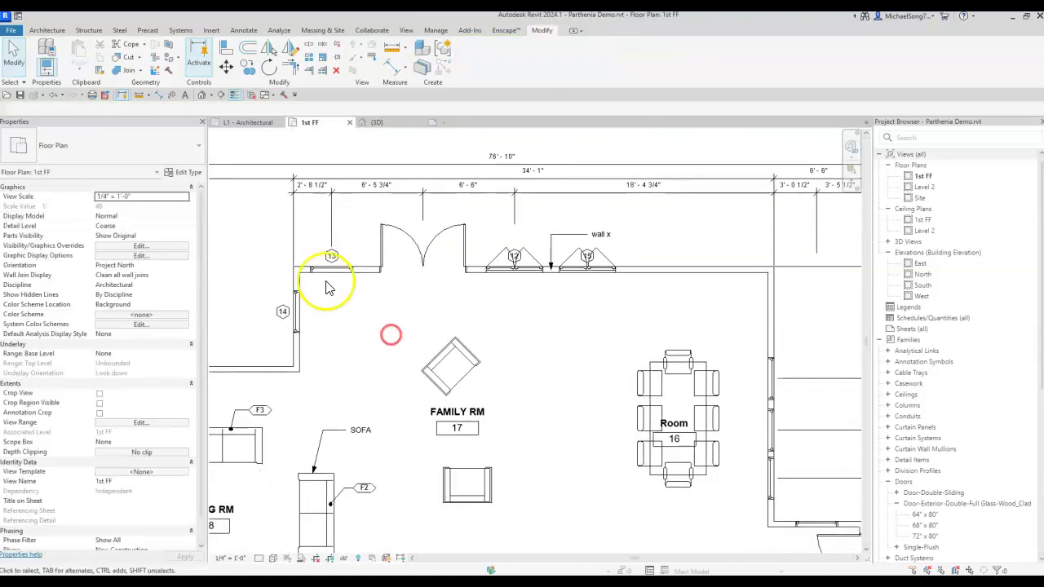
scroll(391, 433, "down", 3)
scroll(559, 448, "up", 2)
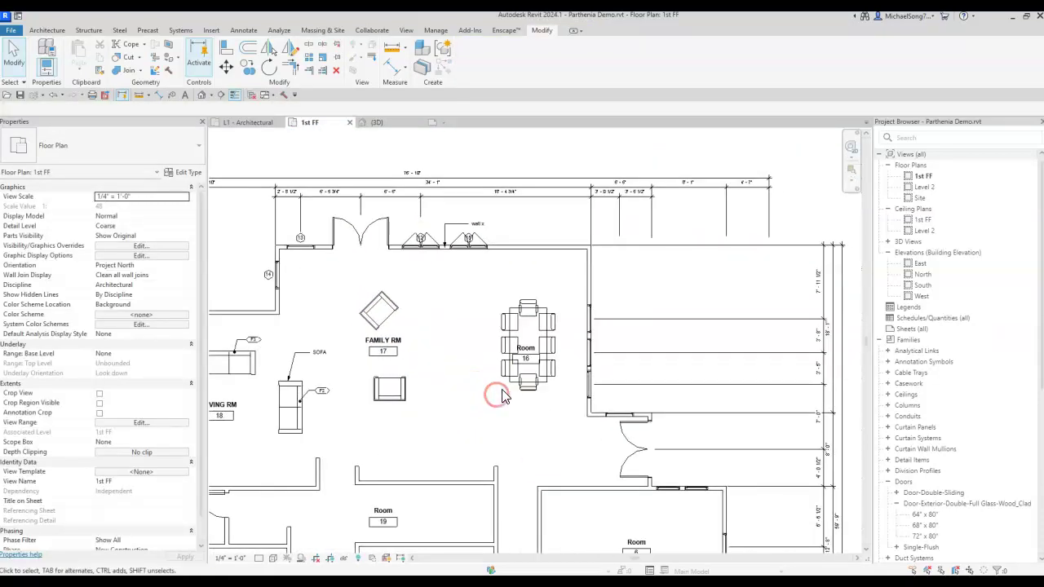
Step: Tag the four windows beside Room 16 with TG, showing marks 11, 10, 9 and 8
key("t")
key("g")
scroll(594, 340, "up", 3)
left_click(570, 267)
left_click(570, 340)
left_click(574, 406)
left_click(631, 459)
middle_click_drag(631, 459, 662, 412)
key("Escape")
key("Escape")
Step: Move window tag 9 to the right onto its window
left_click(492, 344)
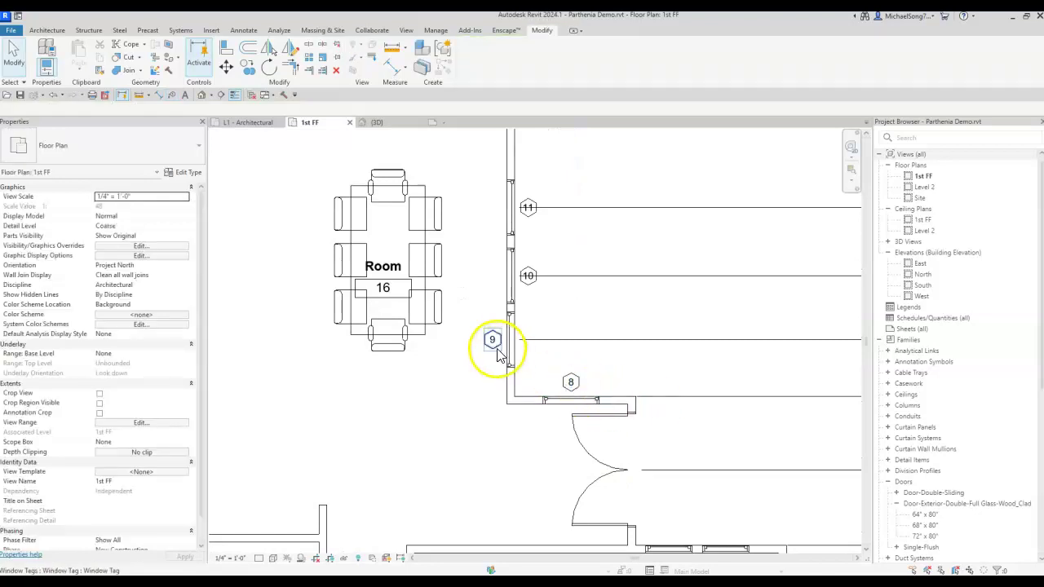
left_click(505, 335)
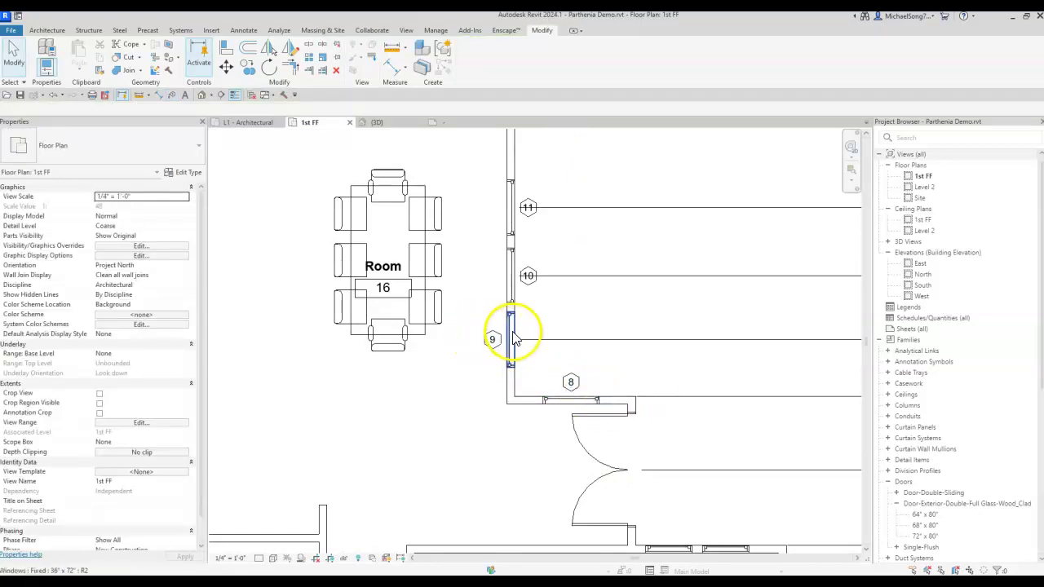
scroll(493, 343, "up", 2)
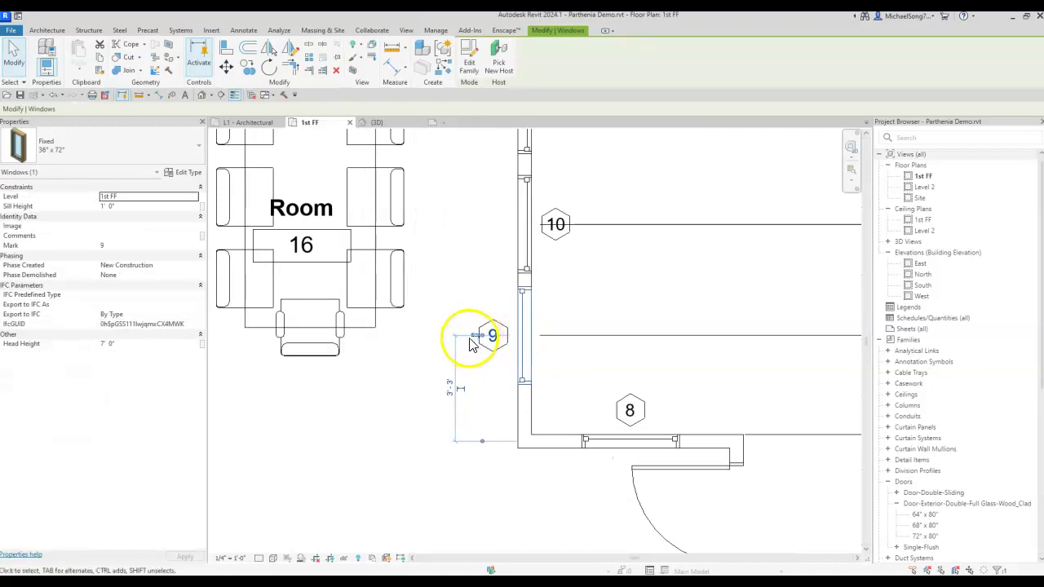
left_click(477, 341)
left_click(590, 354)
left_click_drag(500, 354, 575, 338)
left_click(592, 345)
Step: Pull the dimension witness lines back so they clear tags 9, 10 and 11
left_click(541, 337)
left_click(598, 223)
left_click(545, 227)
left_click_drag(545, 226, 576, 230)
scroll(575, 229, "down", 3)
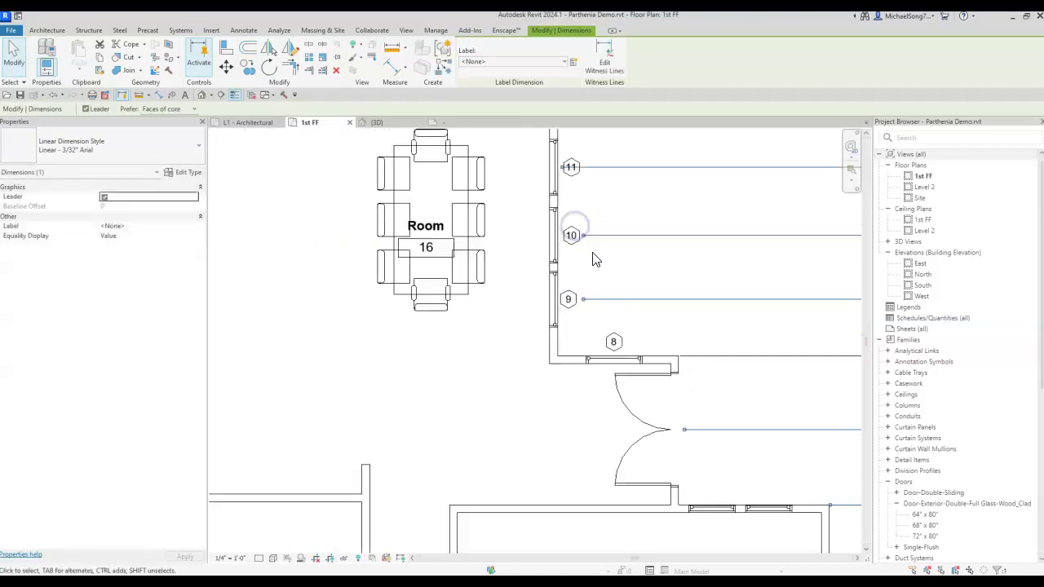
left_click(559, 275)
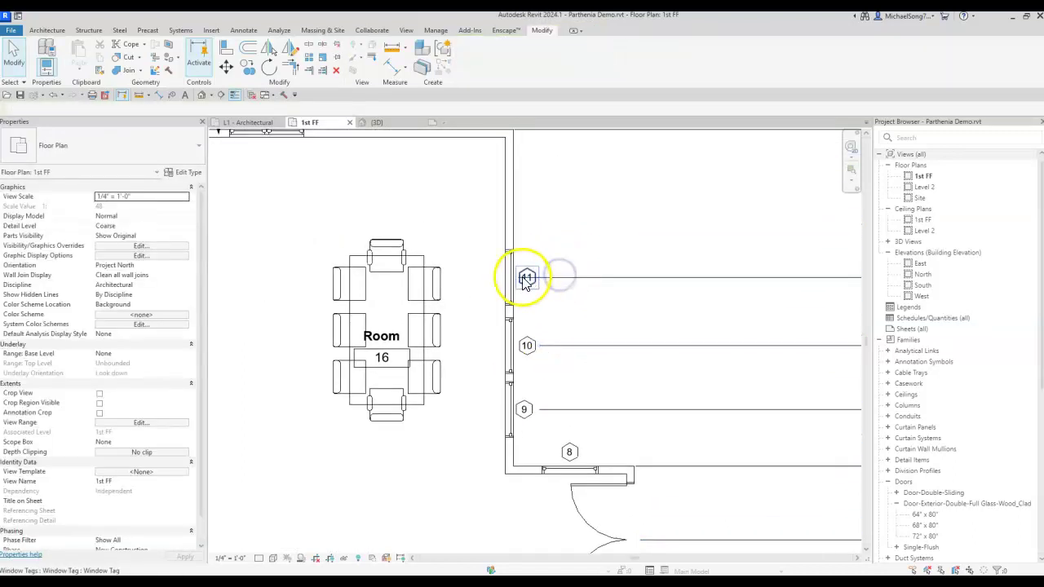
left_click(566, 279)
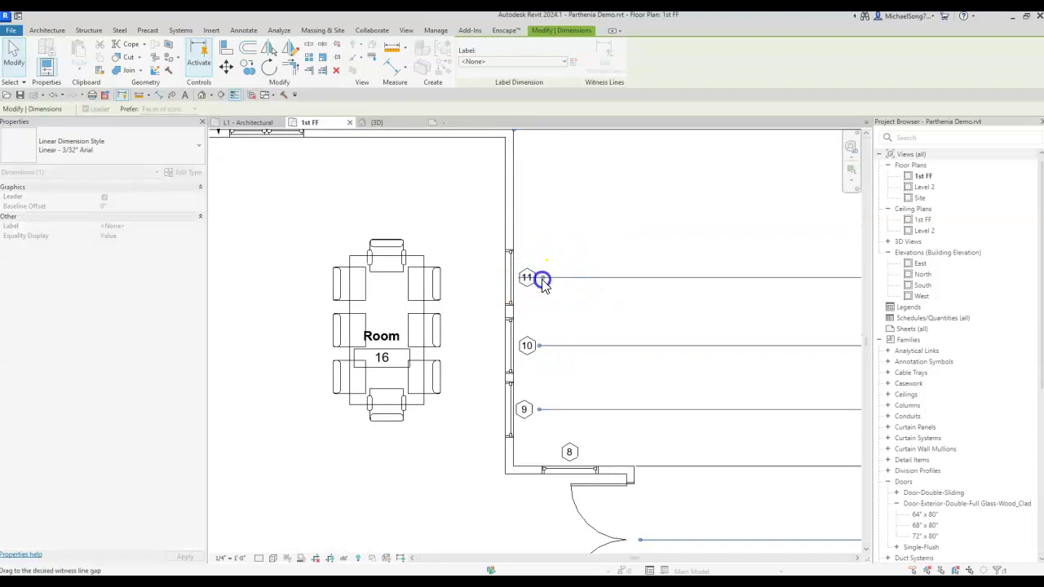
left_click(582, 326)
scroll(612, 377, "down", 3)
scroll(571, 383, "down", 3)
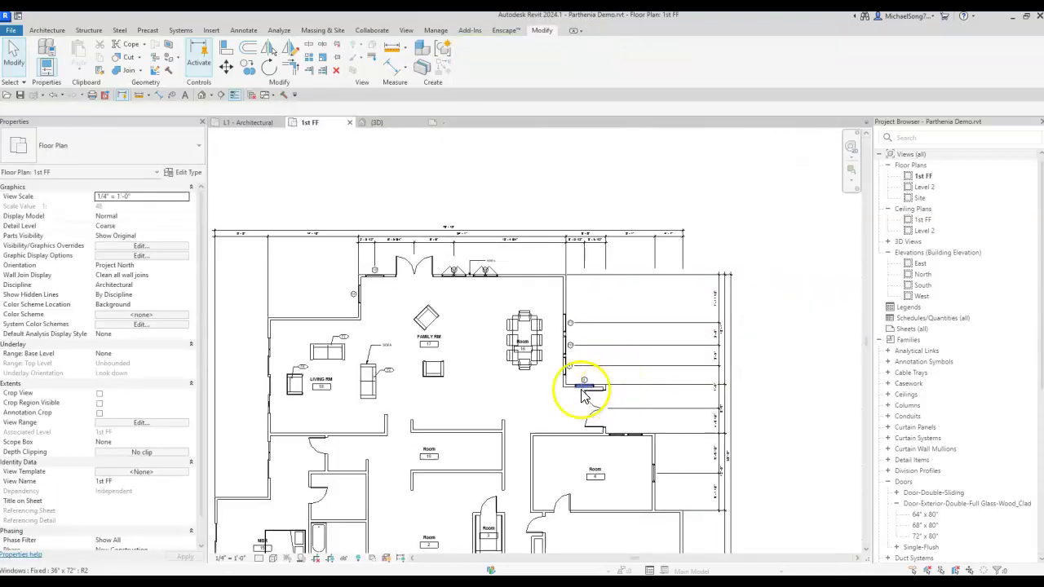
scroll(445, 435, "up", 2)
scroll(510, 362, "up", 1)
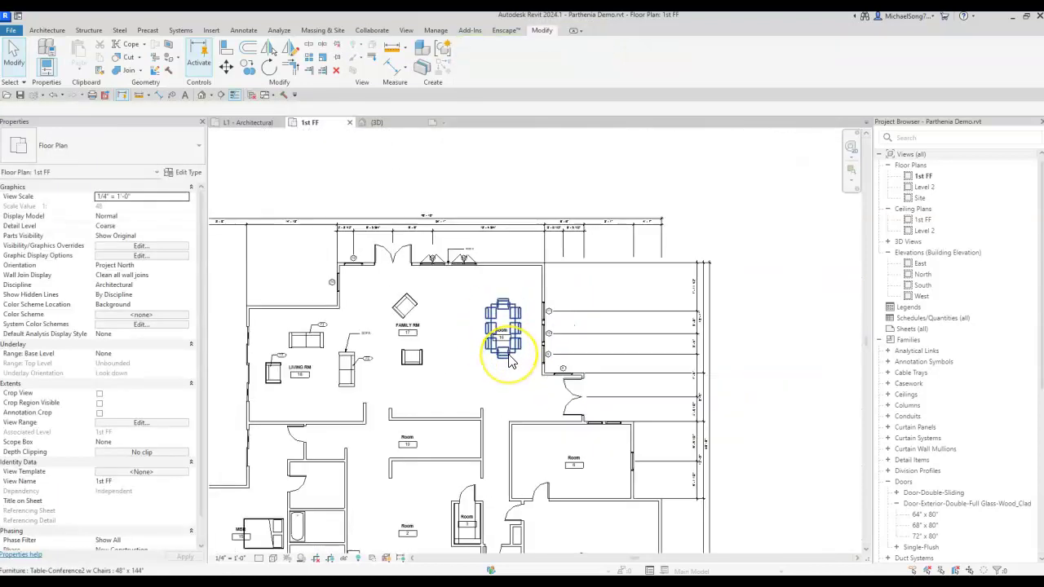
scroll(432, 280, "up", 3)
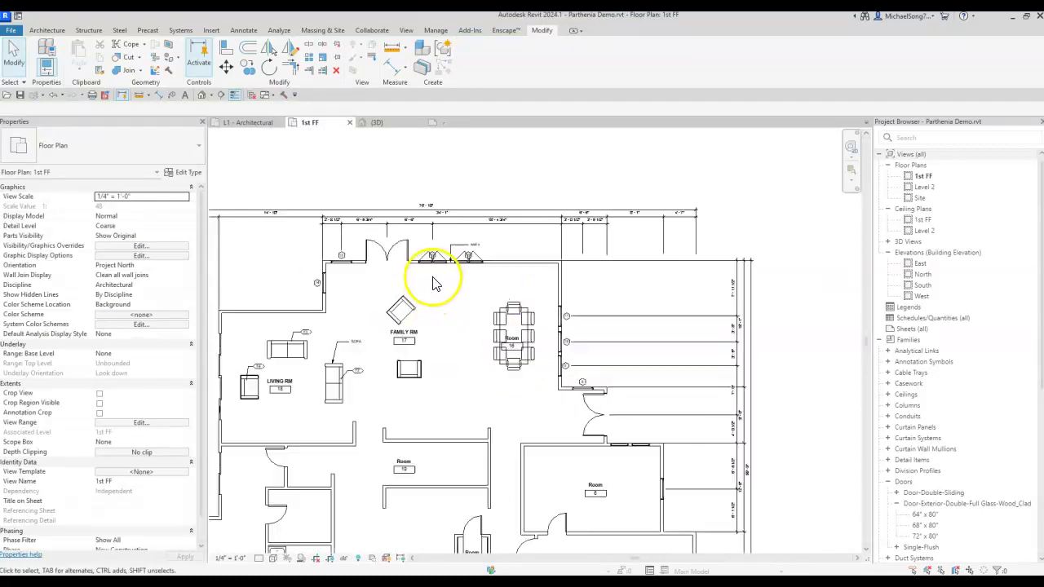
scroll(478, 251, "up", 3)
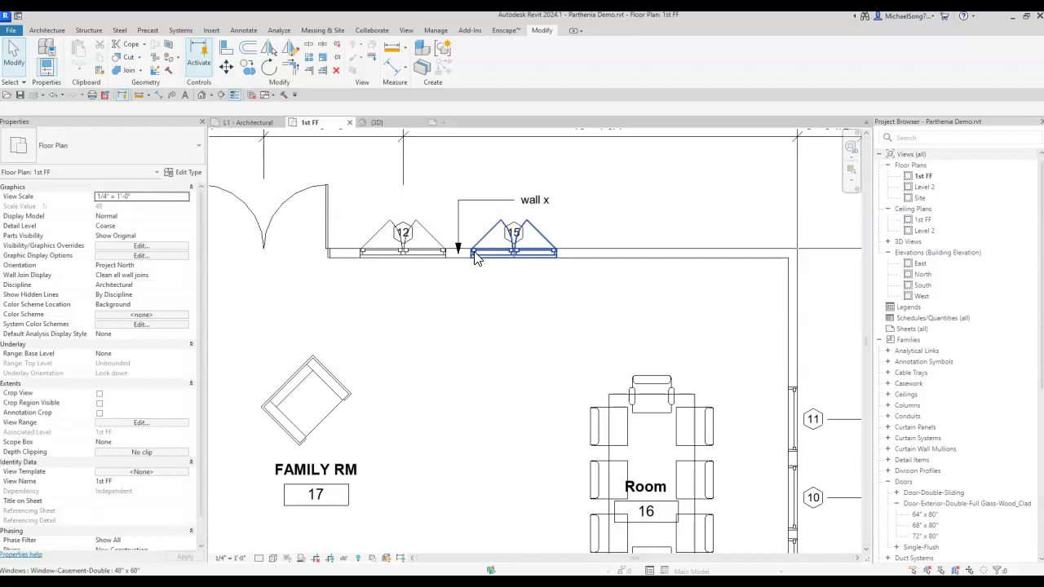
scroll(620, 384, "down", 3)
middle_click_drag(586, 308, 464, 304)
scroll(464, 303, "down", 3)
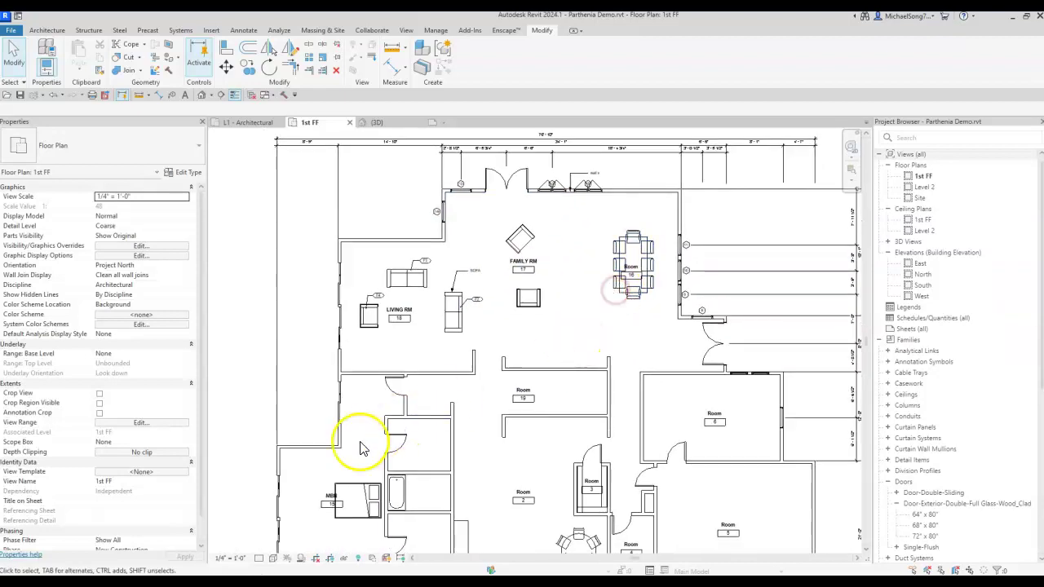